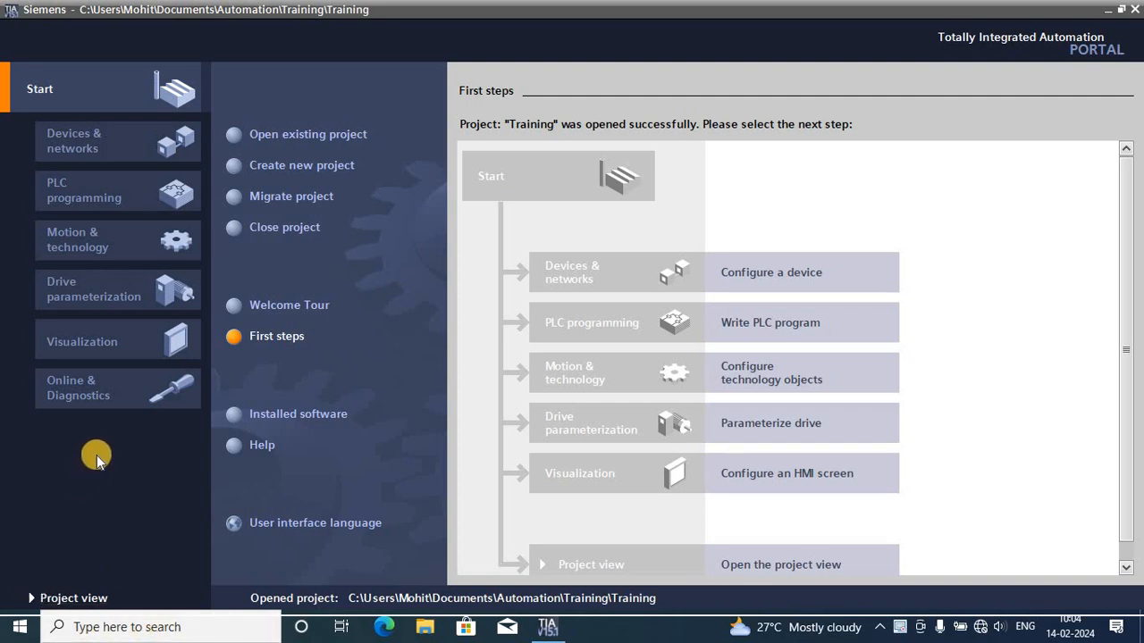
- Open the recently used project Training.ap15_1 from the start page
{"action": "left_click", "coordinate": [94, 154]}
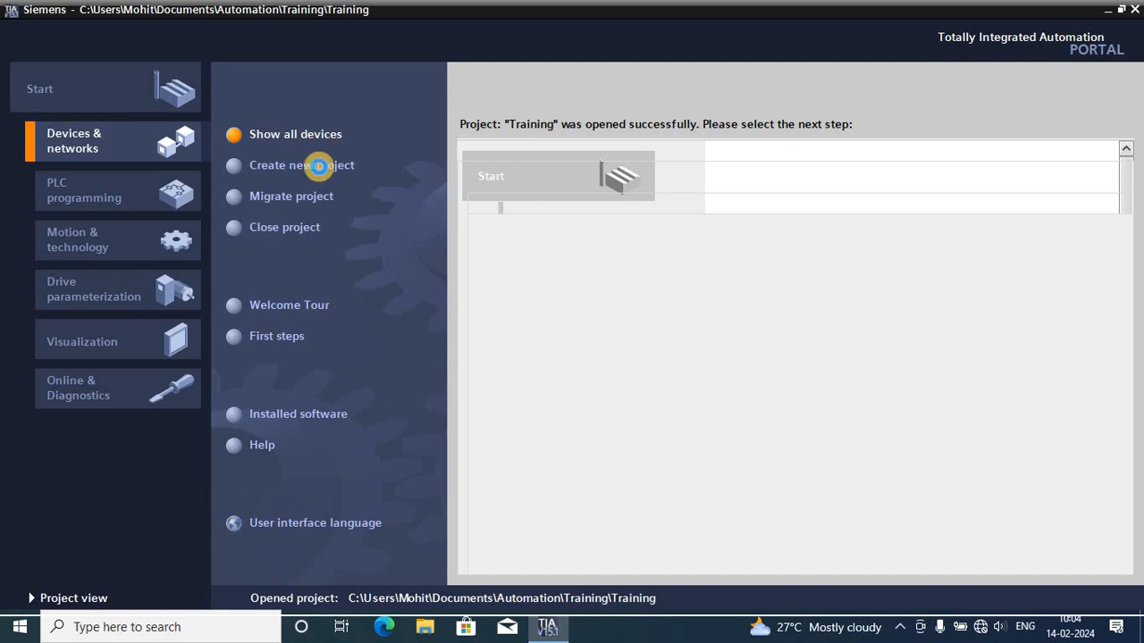
{"action": "left_click", "coordinate": [314, 170]}
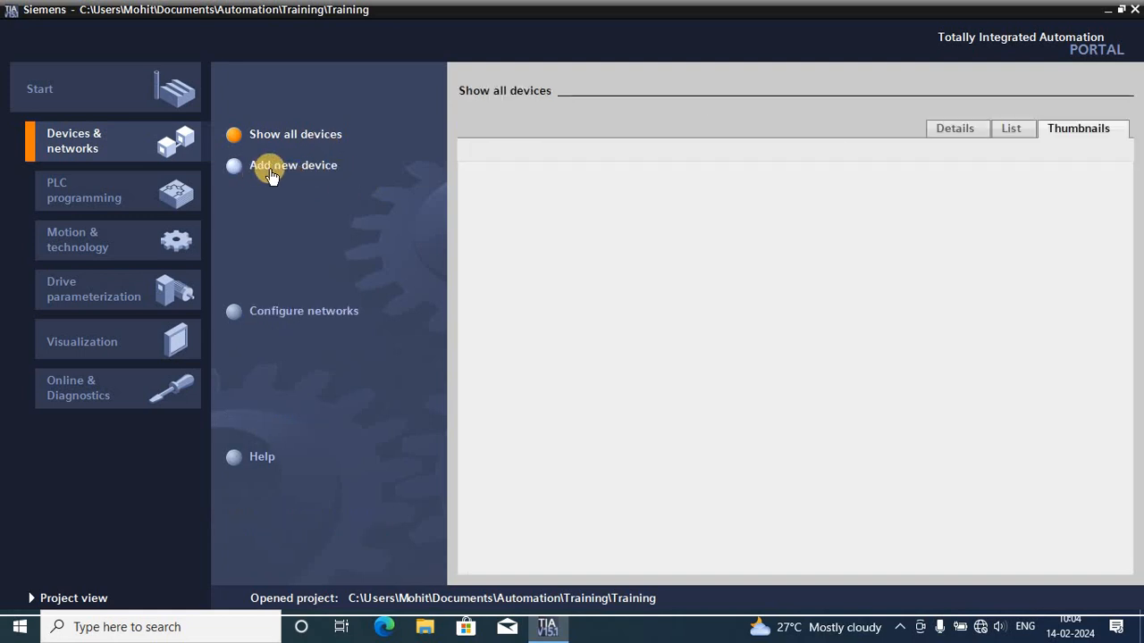
{"action": "left_click", "coordinate": [41, 102]}
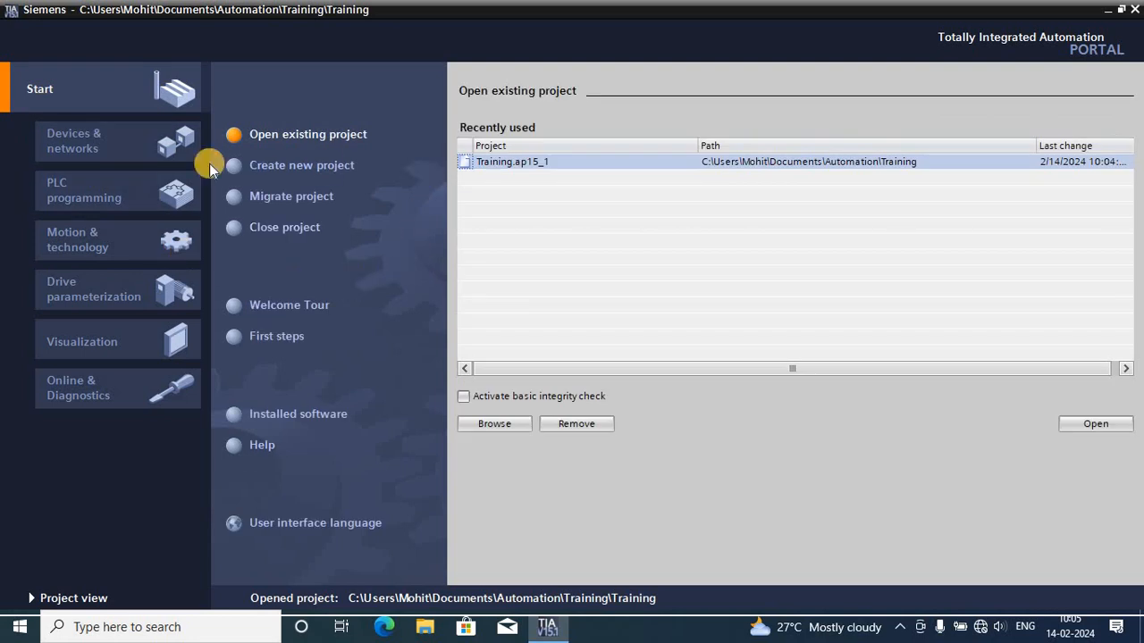
{"action": "double_click", "coordinate": [506, 163]}
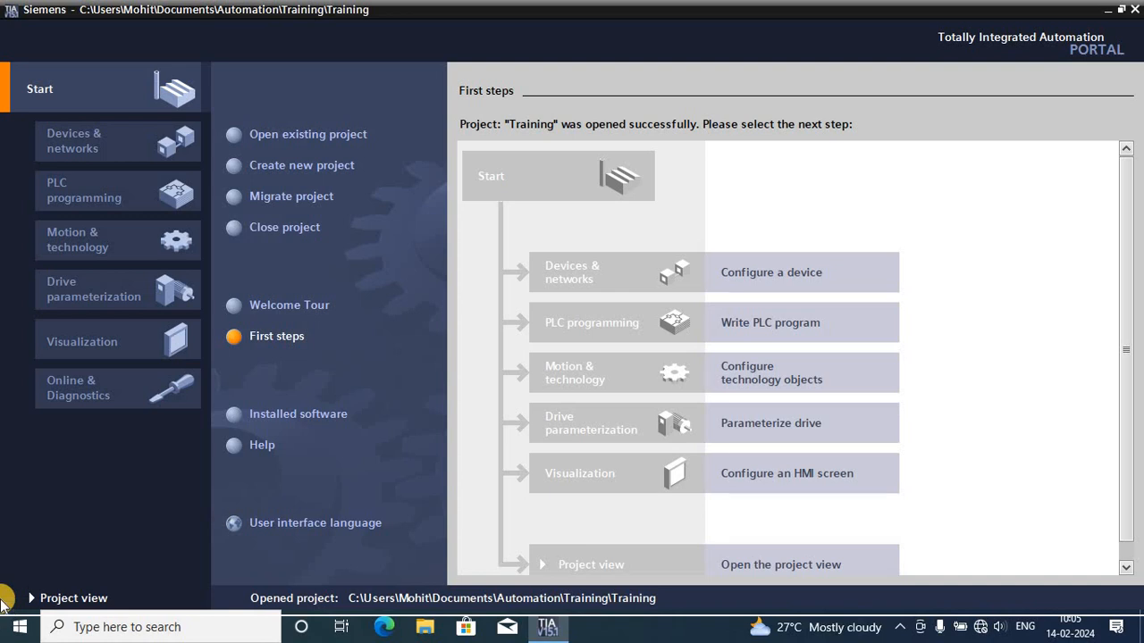
- Start adding a new controller under Devices & networks and name the device Brain
{"action": "left_click", "coordinate": [93, 158]}
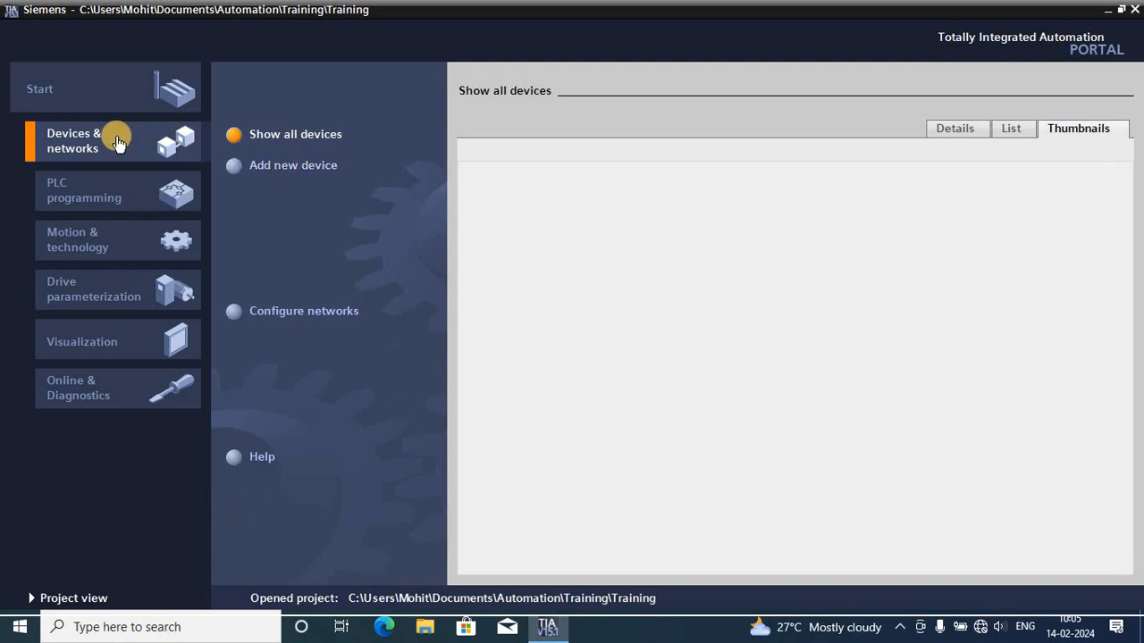
{"action": "left_click", "coordinate": [260, 162]}
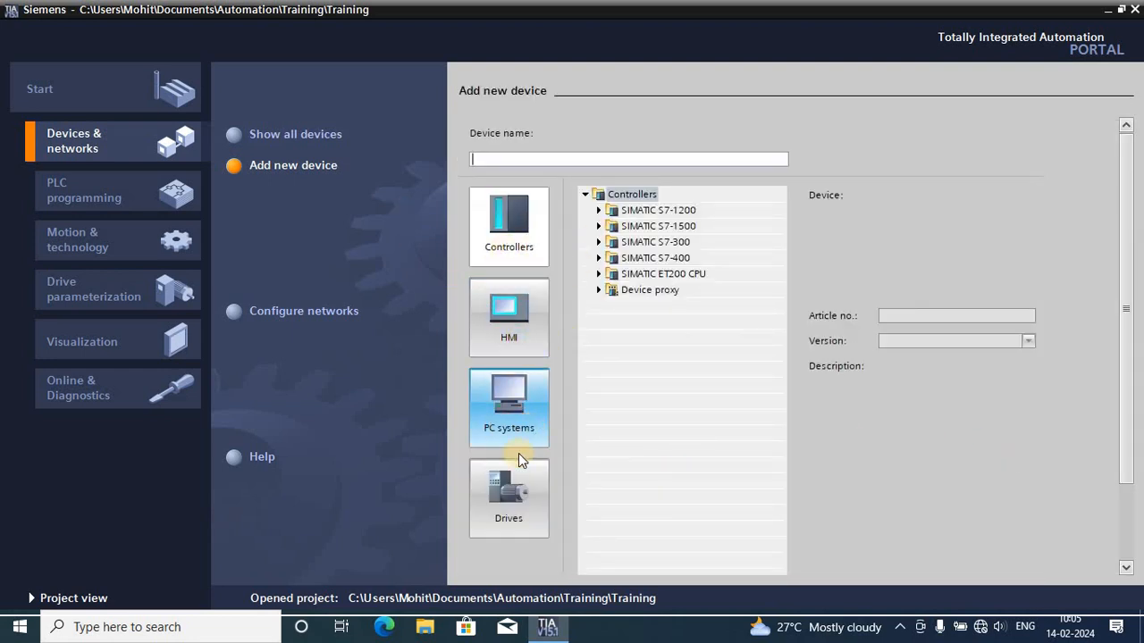
{"action": "left_click", "coordinate": [500, 504]}
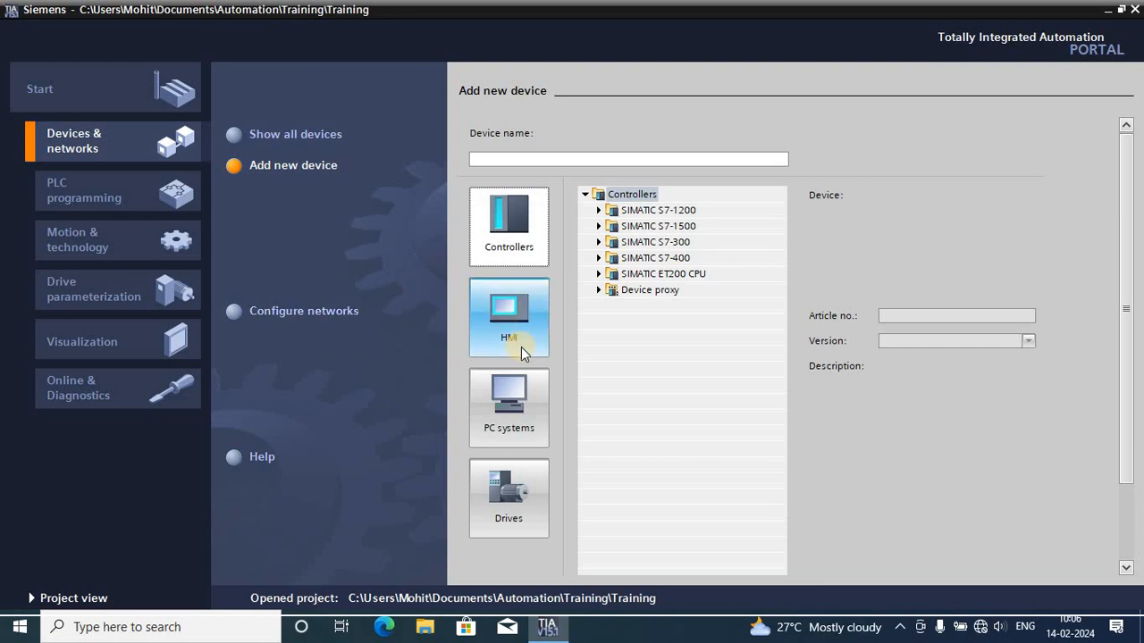
{"action": "left_click", "coordinate": [478, 160]}
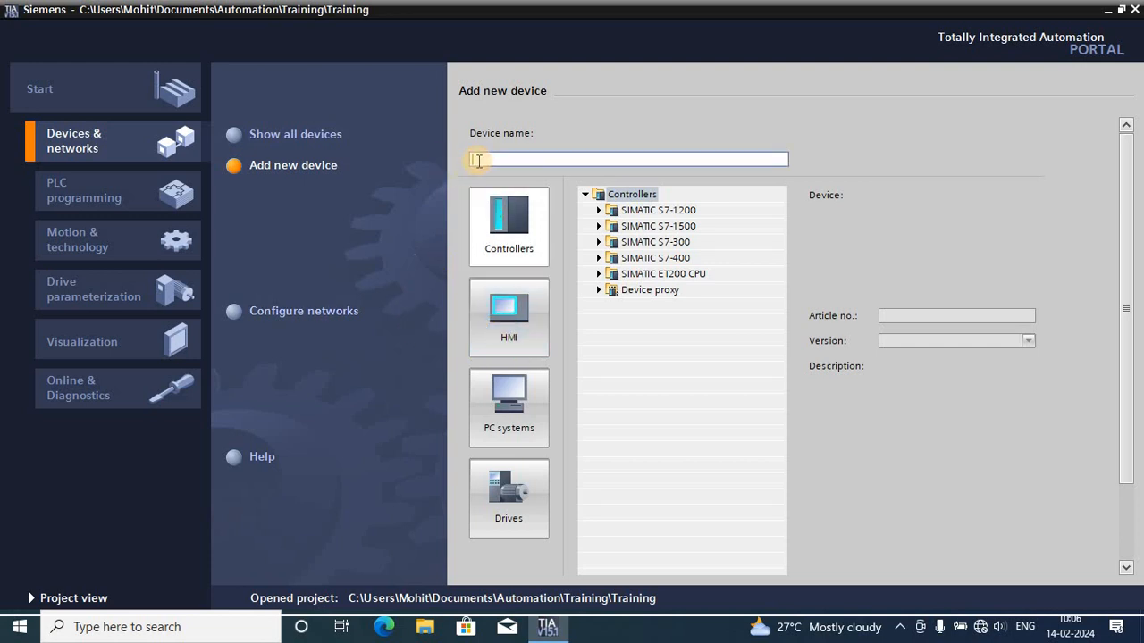
{"action": "type", "text": "Brain"}
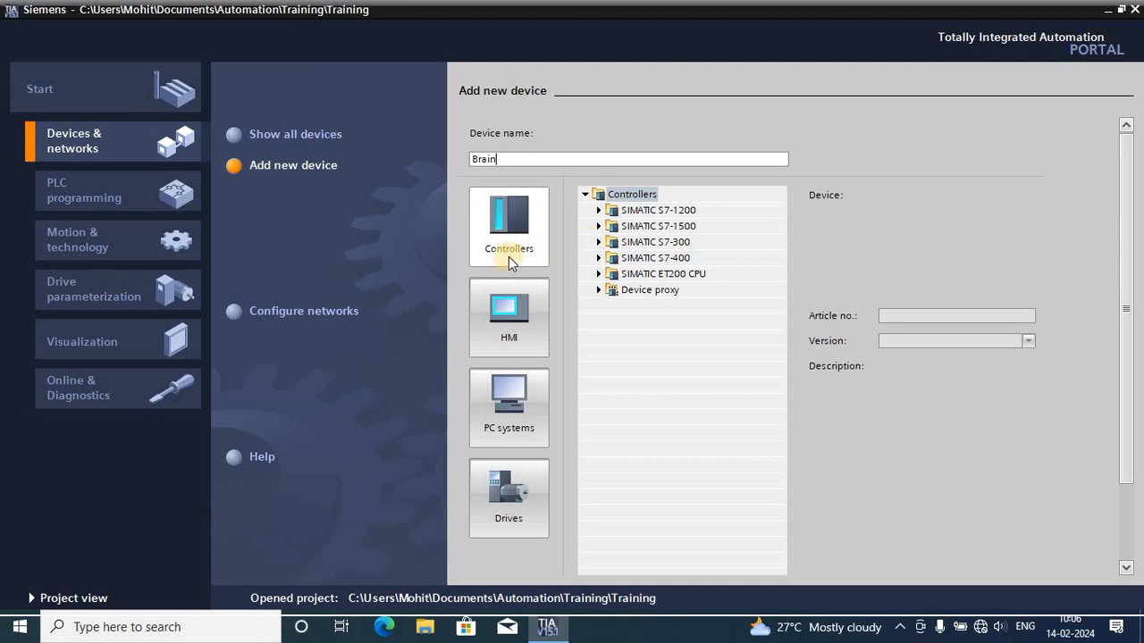
- Choose the SIMATIC S7-1500 controller CPU 1512C-1 PN with article number 6ES7 512-1CK00-0AB0
{"action": "left_click", "coordinate": [599, 226]}
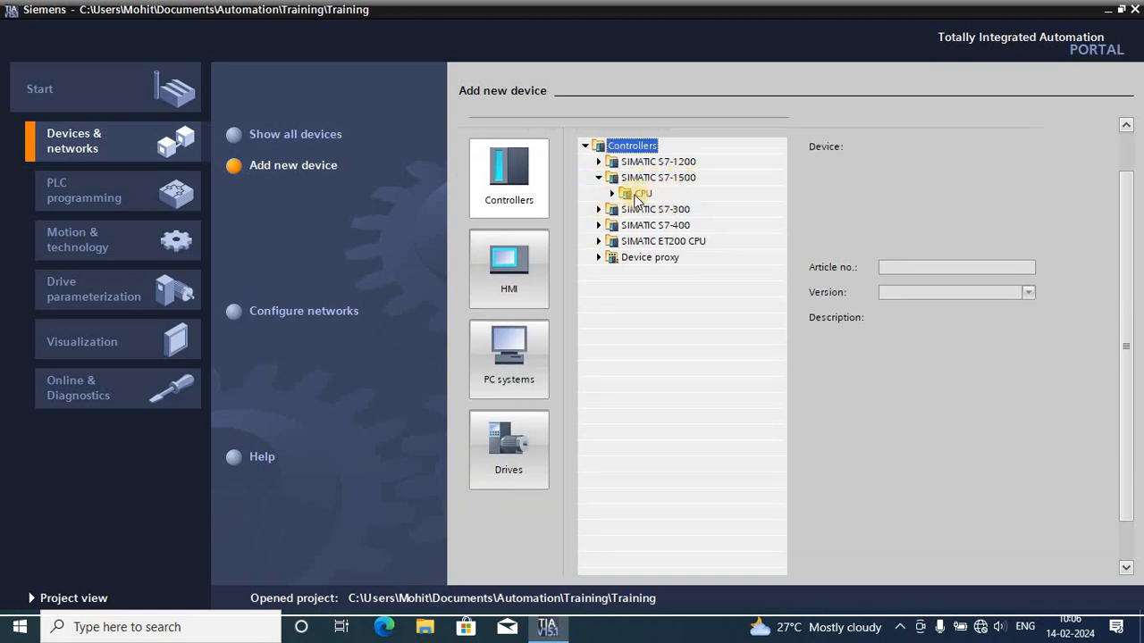
{"action": "left_click", "coordinate": [614, 194]}
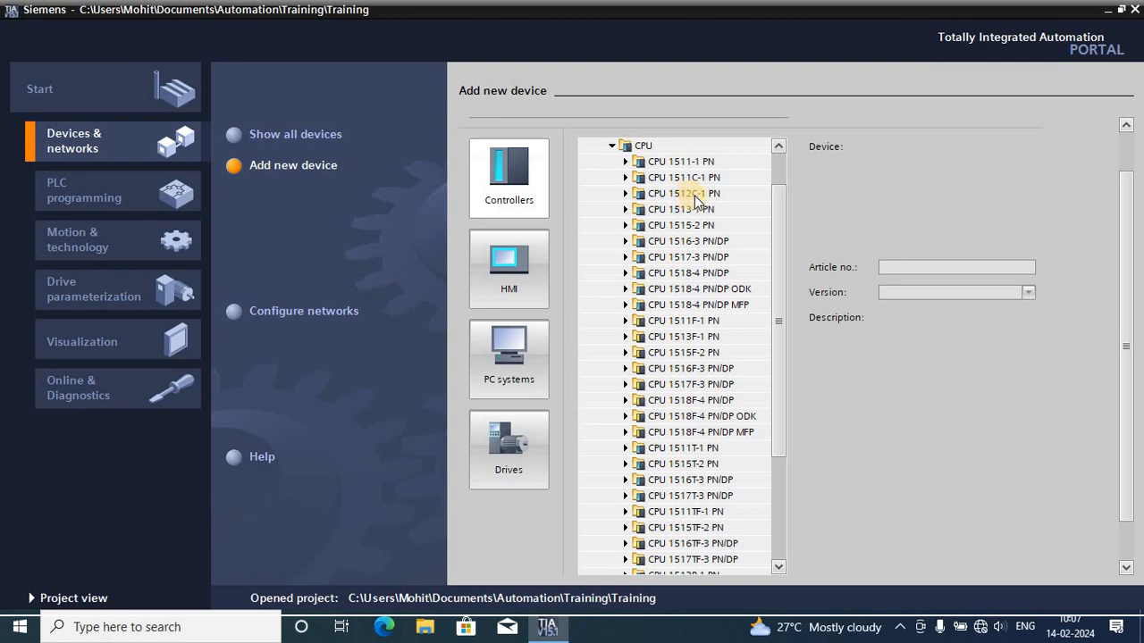
{"action": "left_click", "coordinate": [625, 194]}
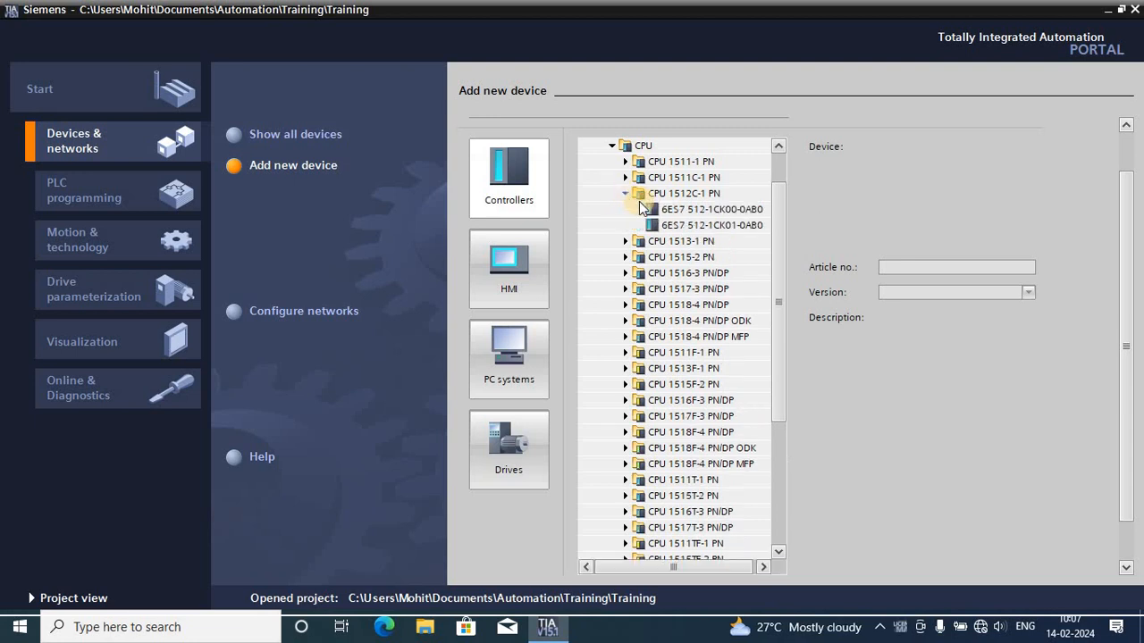
{"action": "left_click", "coordinate": [686, 207]}
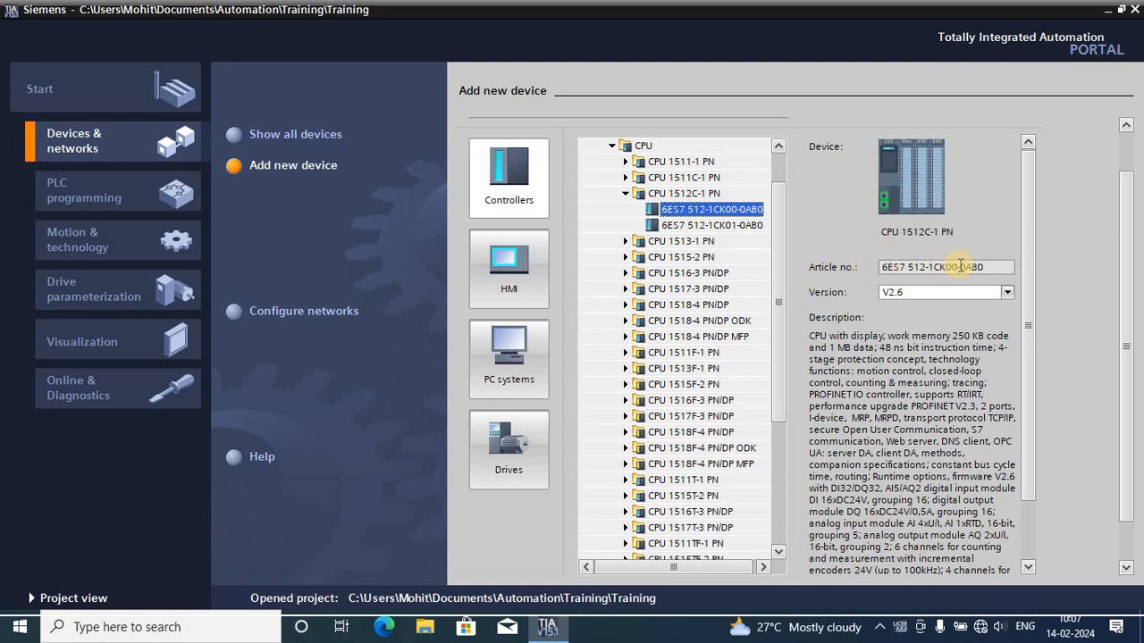
- Check the article number in the details of the selected CPU
{"action": "left_click_drag", "start_coordinate": [988, 267], "coordinate": [873, 271]}
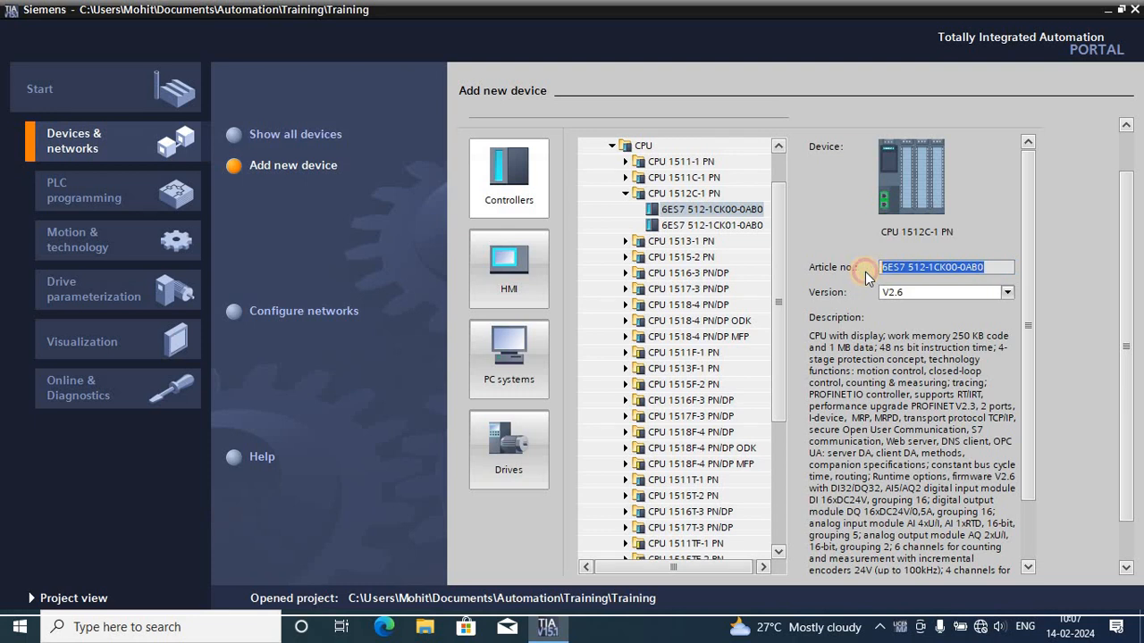
{"action": "left_click", "coordinate": [982, 267]}
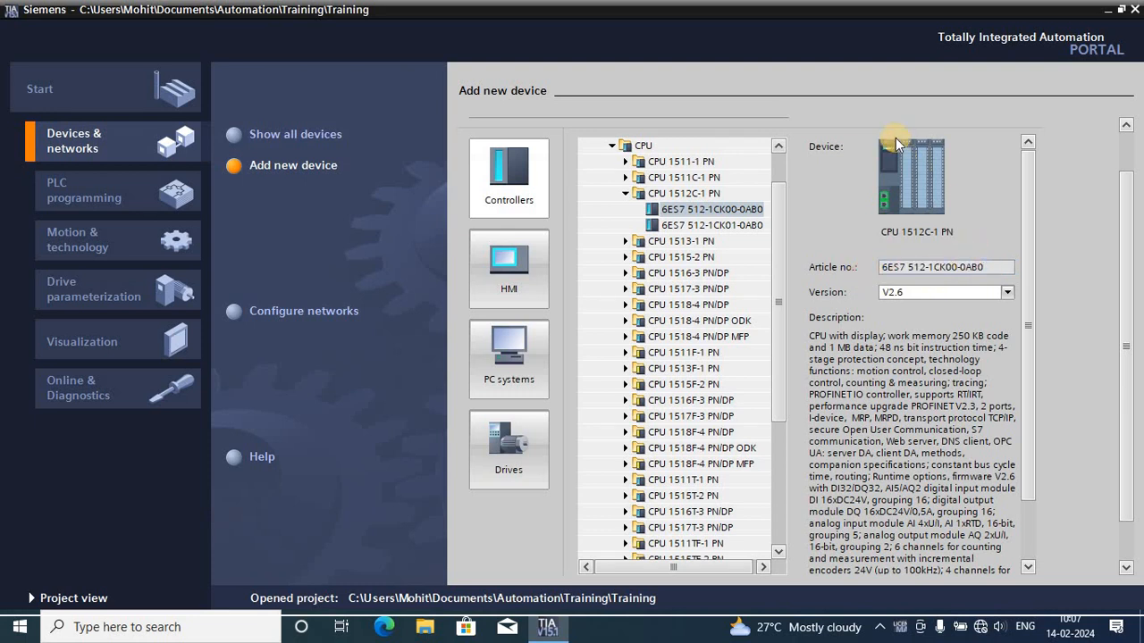
{"action": "left_click", "coordinate": [978, 270]}
{"action": "left_click_drag", "start_coordinate": [977, 270], "coordinate": [877, 267]}
{"action": "left_click_drag", "start_coordinate": [983, 272], "coordinate": [883, 277]}
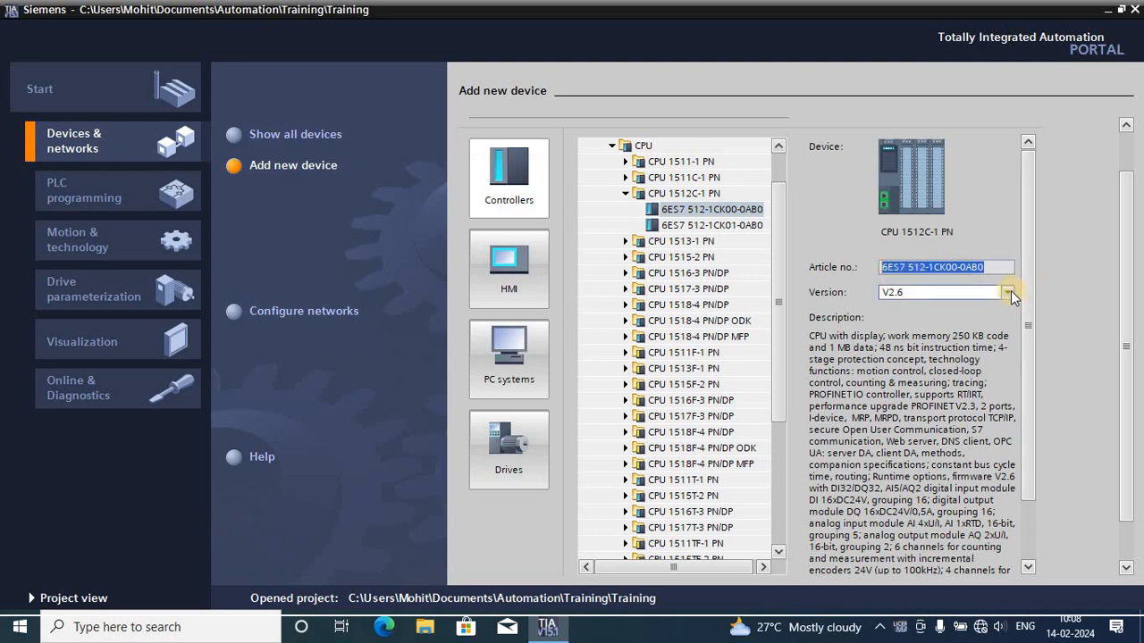
- Switch the CPU's firmware version to V1.8 and back to V2.6 to compare their descriptions
{"action": "left_click", "coordinate": [1008, 292]}
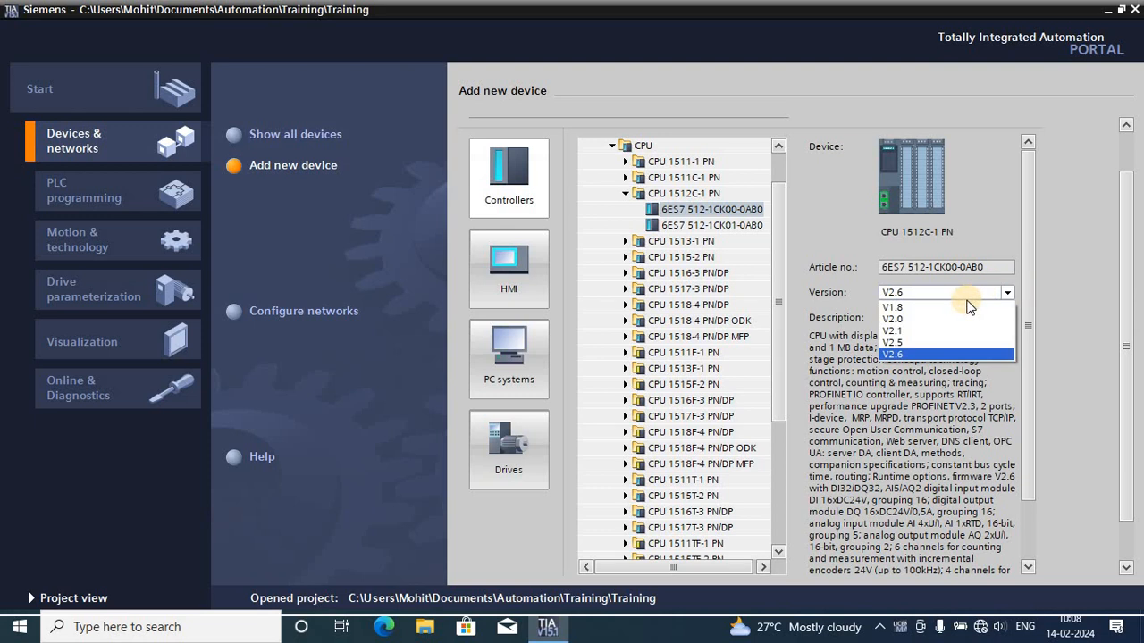
{"action": "left_click", "coordinate": [913, 307]}
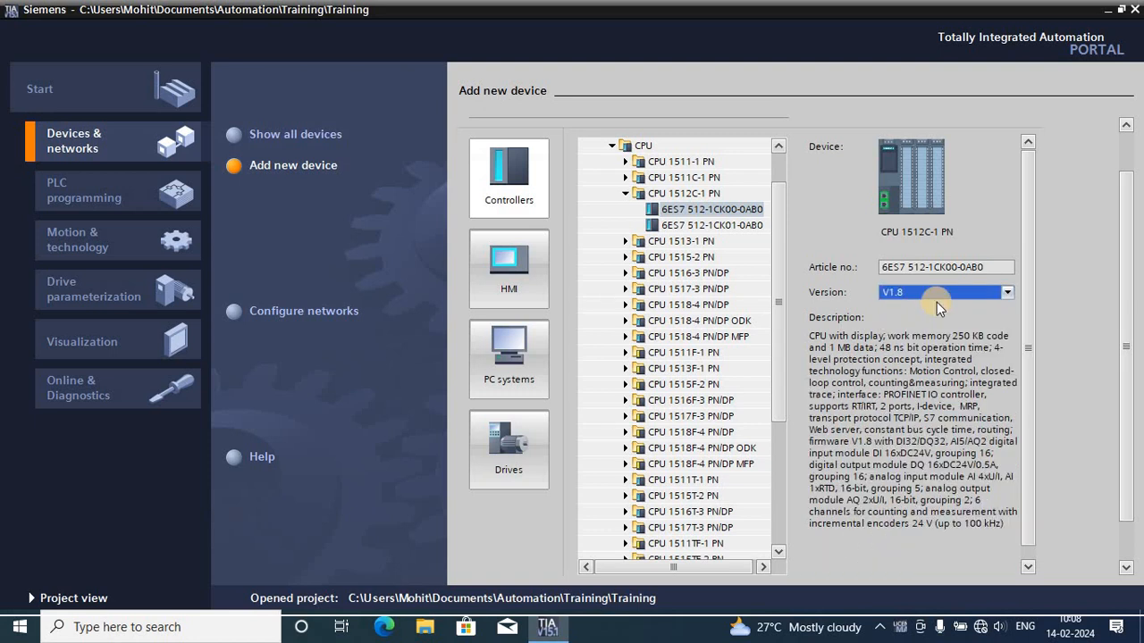
{"action": "left_click", "coordinate": [937, 297]}
{"action": "left_click", "coordinate": [899, 308]}
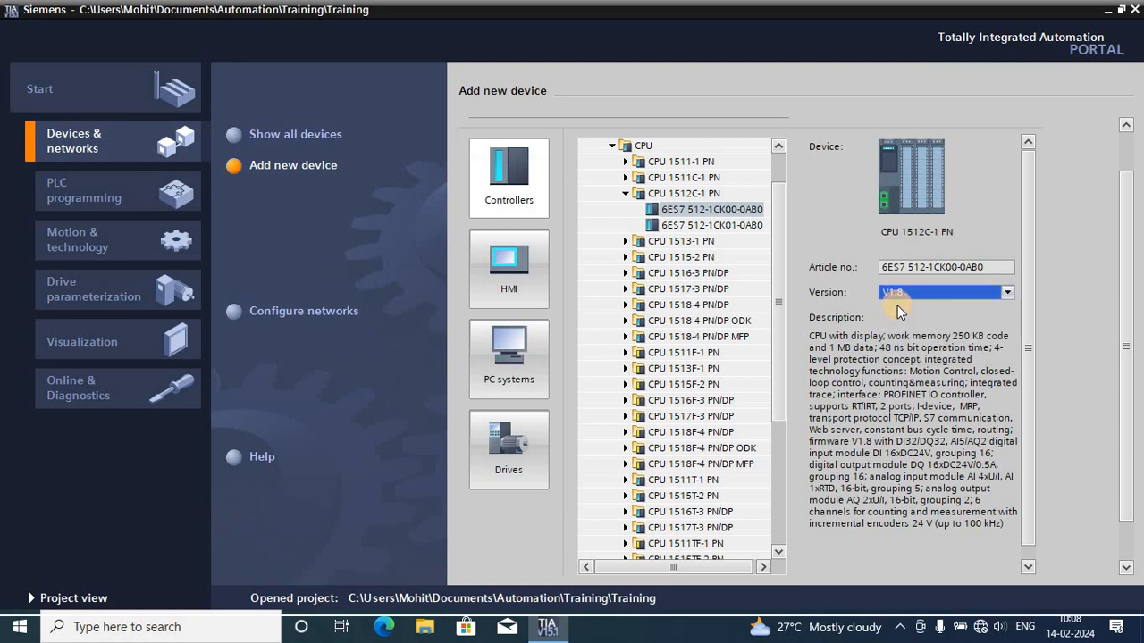
{"action": "left_click", "coordinate": [1013, 294]}
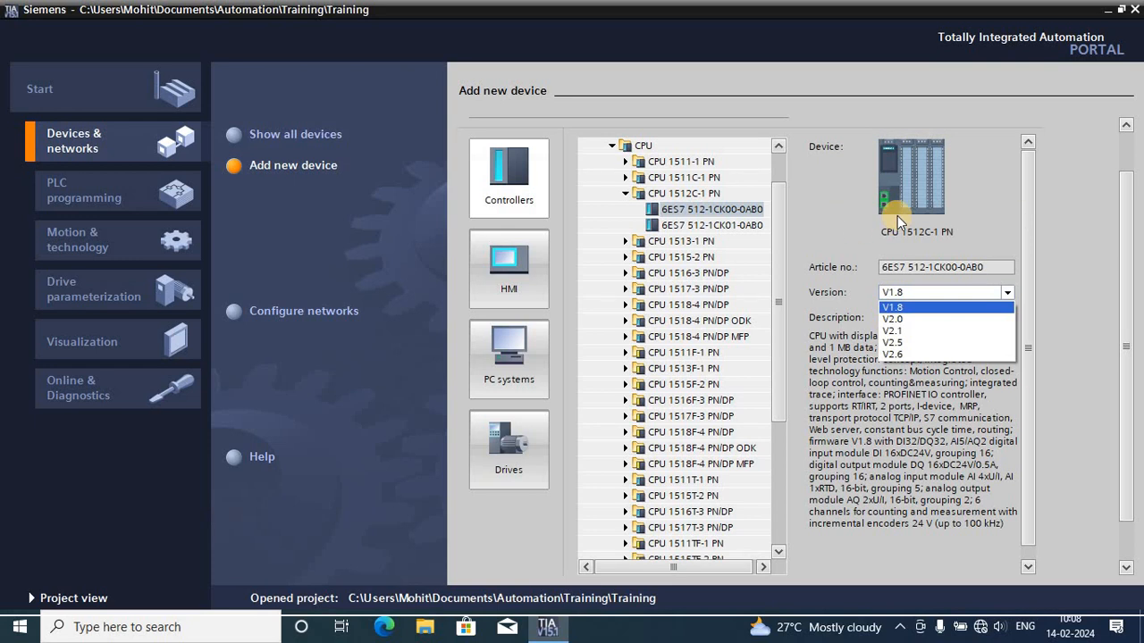
{"action": "left_click", "coordinate": [911, 353]}
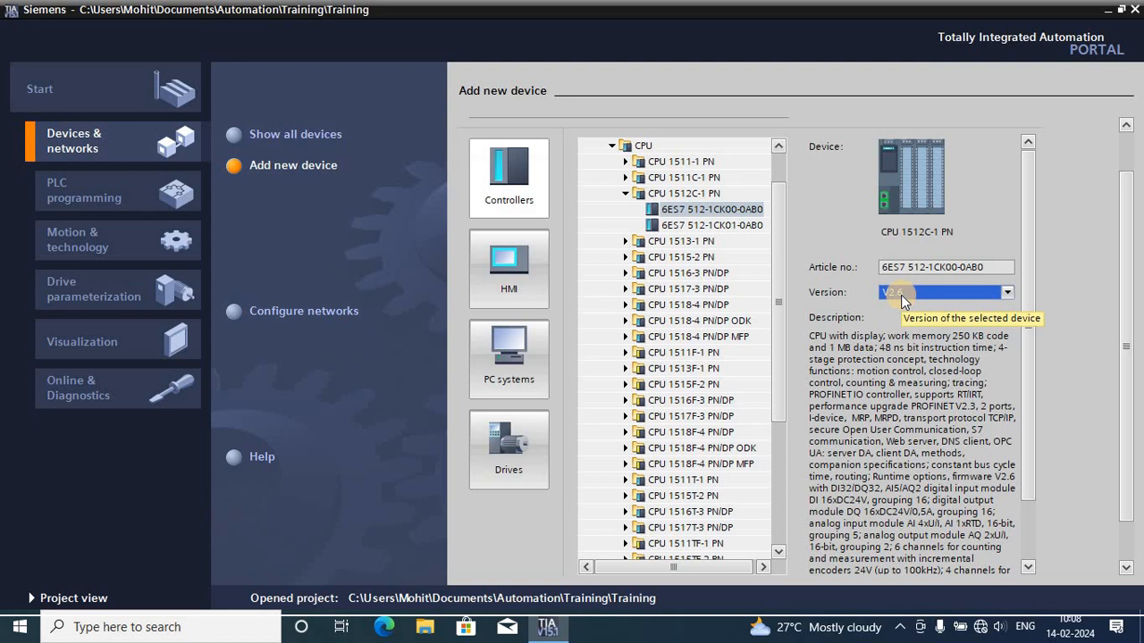
- Try firmware versions V1.8 and V2.0 for the CPU and compare their descriptions
{"action": "left_click", "coordinate": [1006, 292]}
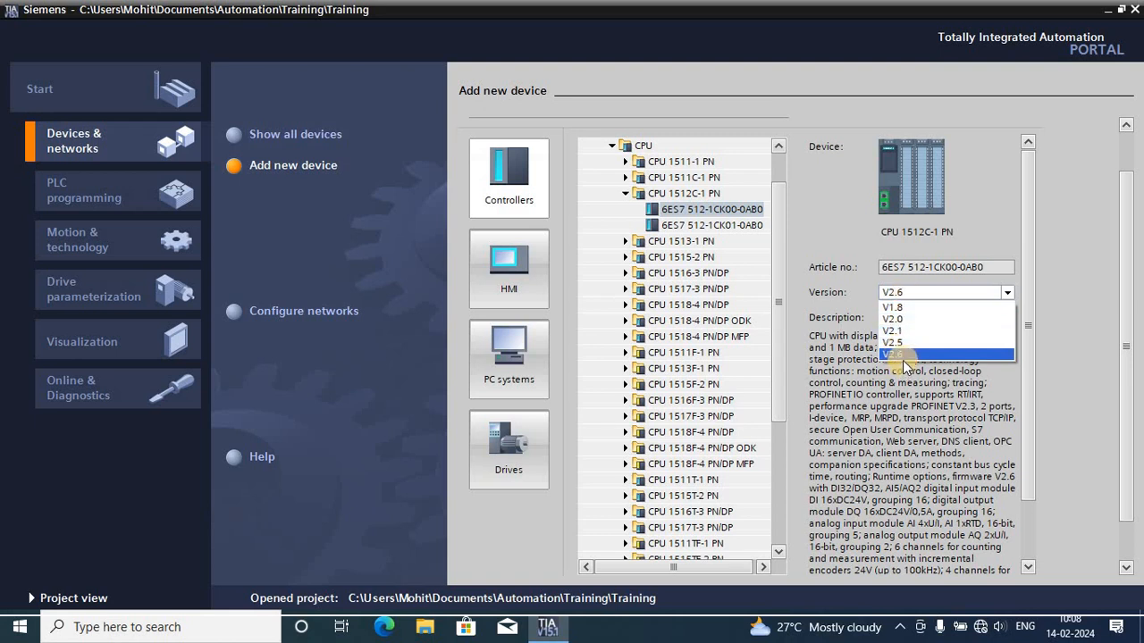
{"action": "left_click", "coordinate": [893, 308]}
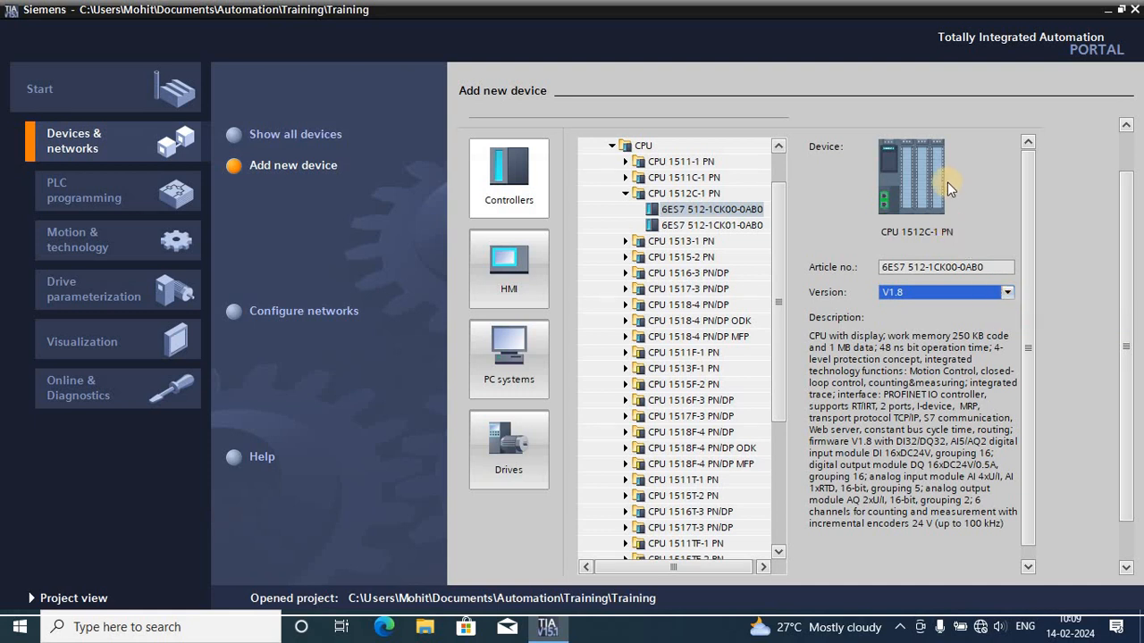
{"action": "left_click", "coordinate": [1008, 293]}
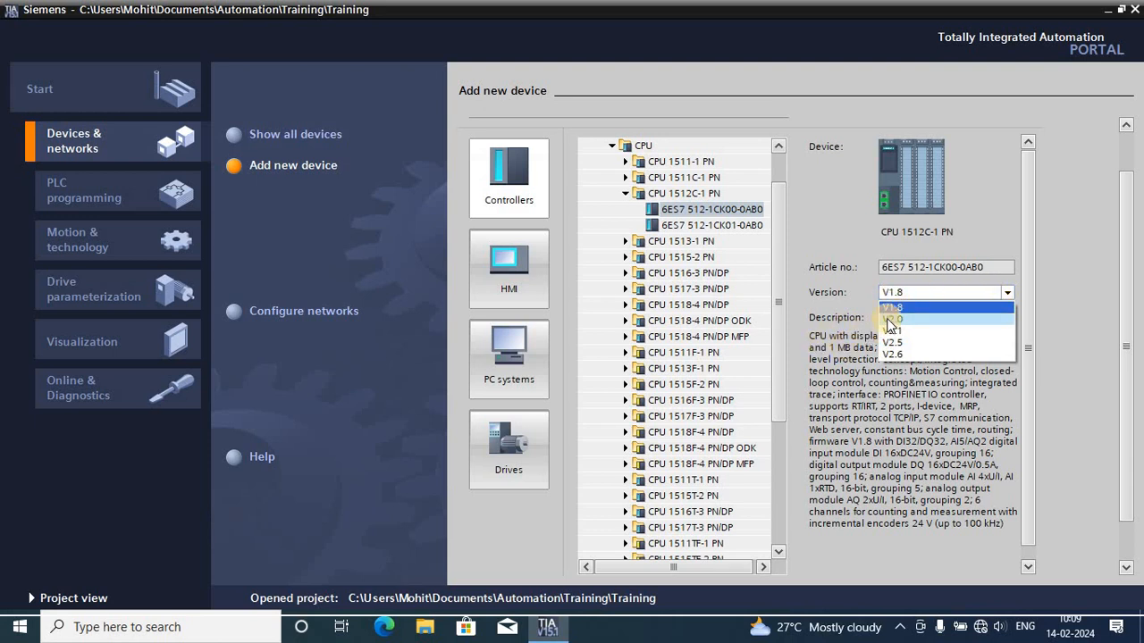
{"action": "left_click", "coordinate": [934, 306]}
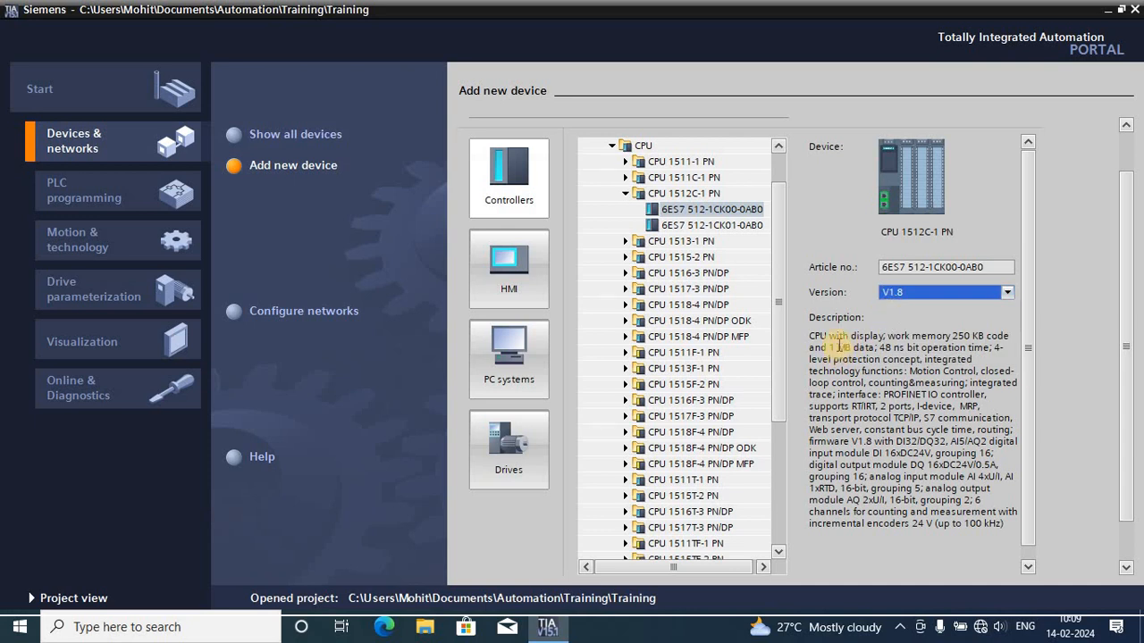
{"action": "left_click", "coordinate": [1005, 293]}
{"action": "left_click", "coordinate": [932, 319]}
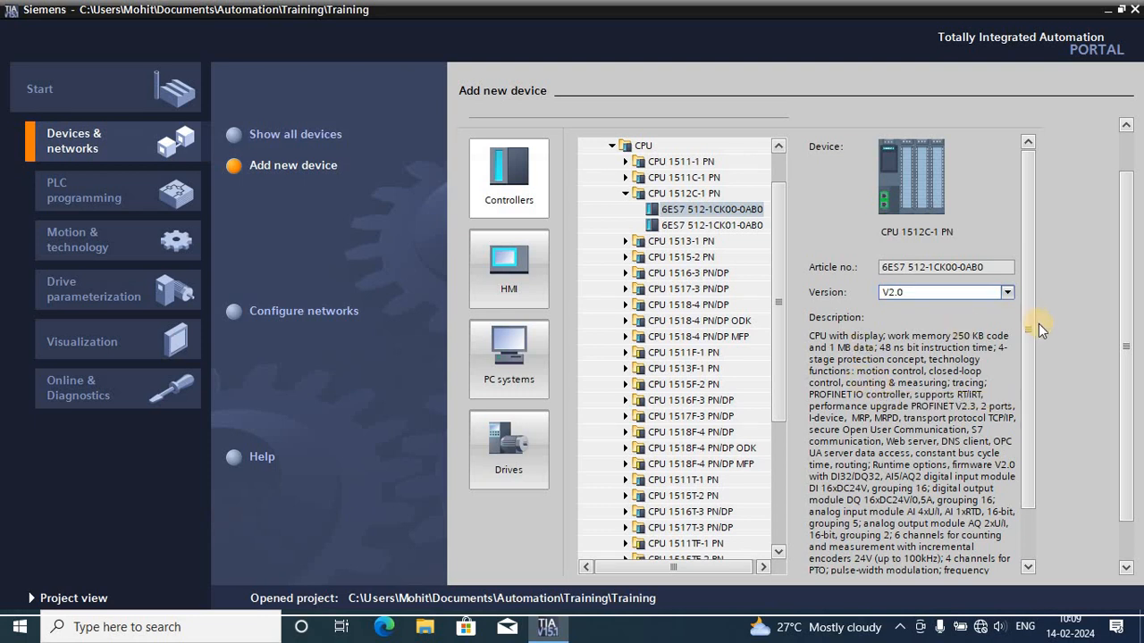
{"action": "mouse_move", "coordinate": [1031, 329]}
{"action": "left_mouse_down"}
{"action": "mouse_move", "coordinate": [1046, 420]}
{"action": "mouse_move", "coordinate": [1022, 308]}
{"action": "left_mouse_up"}
- Set the CPU's firmware version to V1.8 and add the device to the project with its device view opened
{"action": "left_click", "coordinate": [1006, 291]}
{"action": "left_click", "coordinate": [903, 307]}
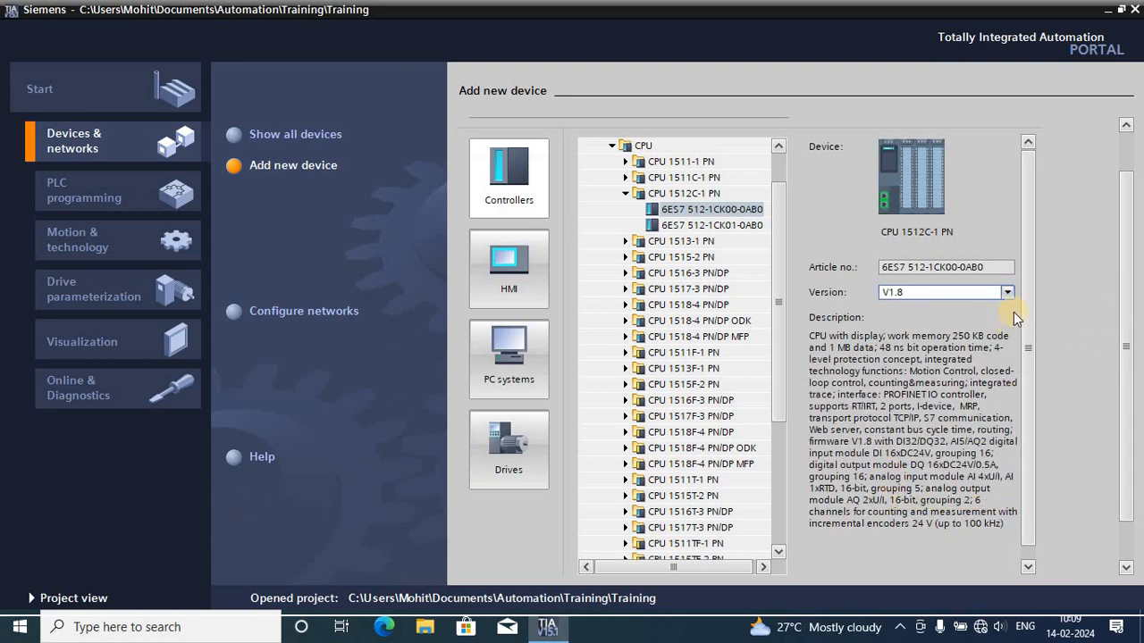
{"action": "left_click_drag", "start_coordinate": [1030, 307], "coordinate": [1044, 420]}
{"action": "left_click_drag", "start_coordinate": [1125, 346], "coordinate": [1139, 449]}
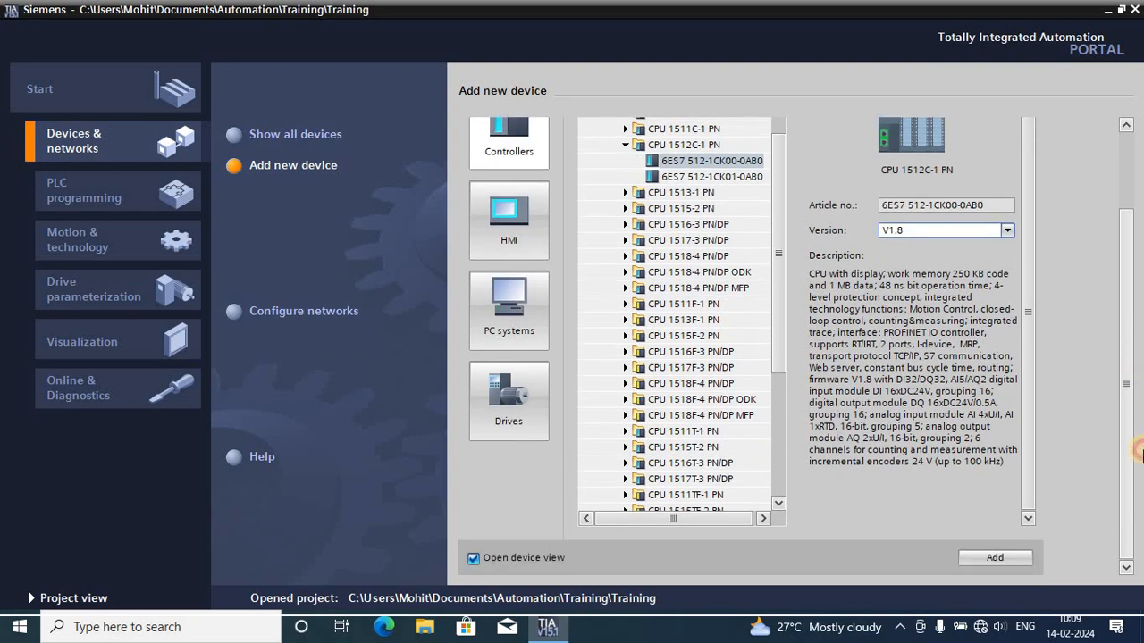
{"action": "left_click", "coordinate": [994, 561]}
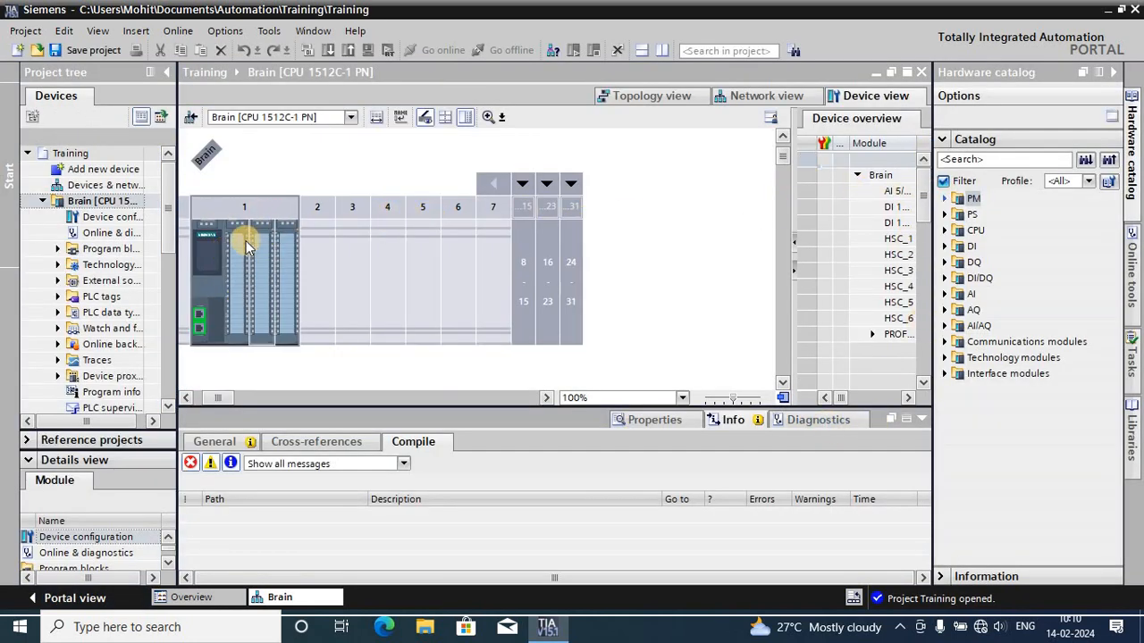
- Examine the Brain CPU's onboard I/O modules and PROFINET ports up close in slot 1 of the rack
{"action": "left_click", "coordinate": [487, 118]}
{"action": "left_click", "coordinate": [487, 118]}
{"action": "left_click", "coordinate": [487, 118]}
{"action": "left_click", "coordinate": [487, 118]}
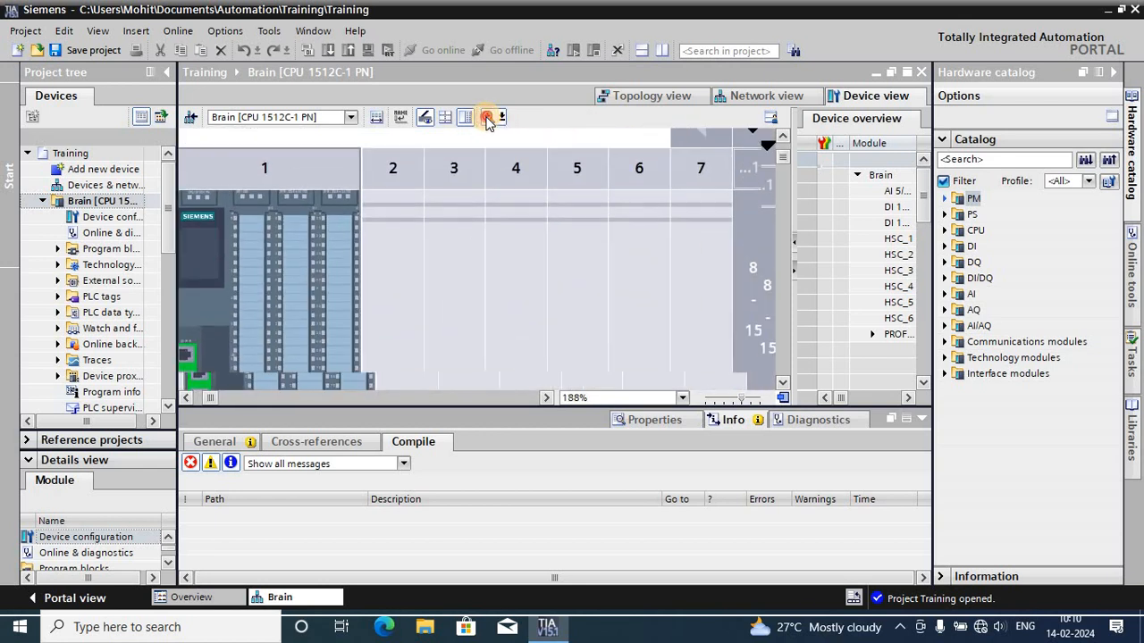
{"action": "left_click", "coordinate": [487, 118]}
{"action": "left_click", "coordinate": [487, 118]}
{"action": "left_click", "coordinate": [487, 118]}
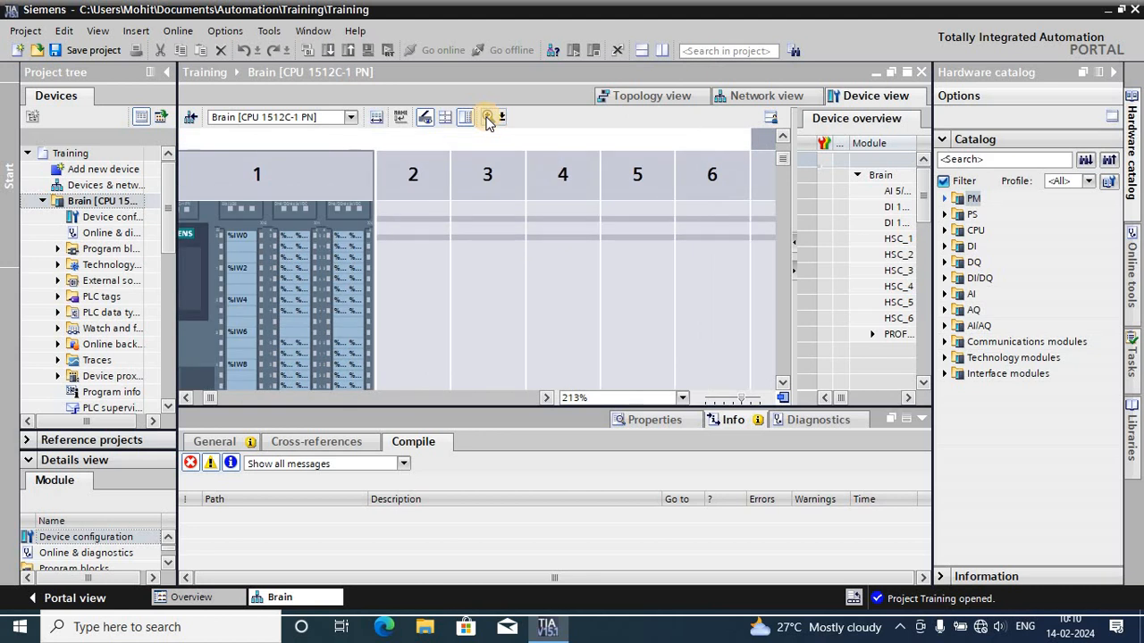
{"action": "left_click", "coordinate": [488, 118]}
{"action": "left_click", "coordinate": [428, 251]}
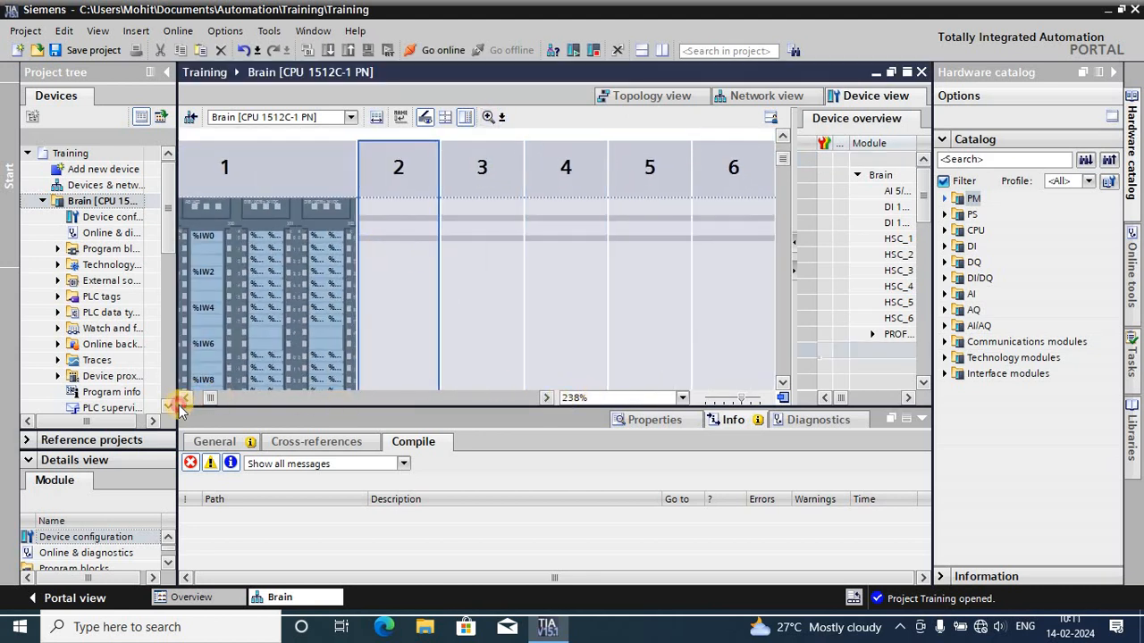
{"action": "left_click", "coordinate": [183, 398]}
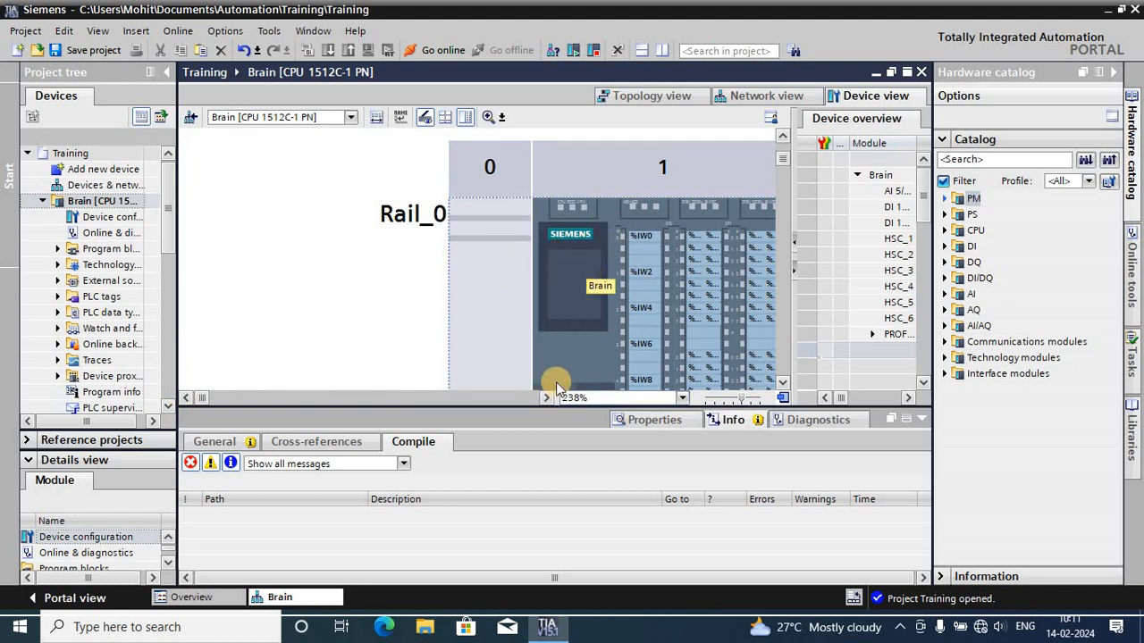
{"action": "scroll", "coordinate": [601, 309], "scroll_direction": "down", "scroll_amount": 3}
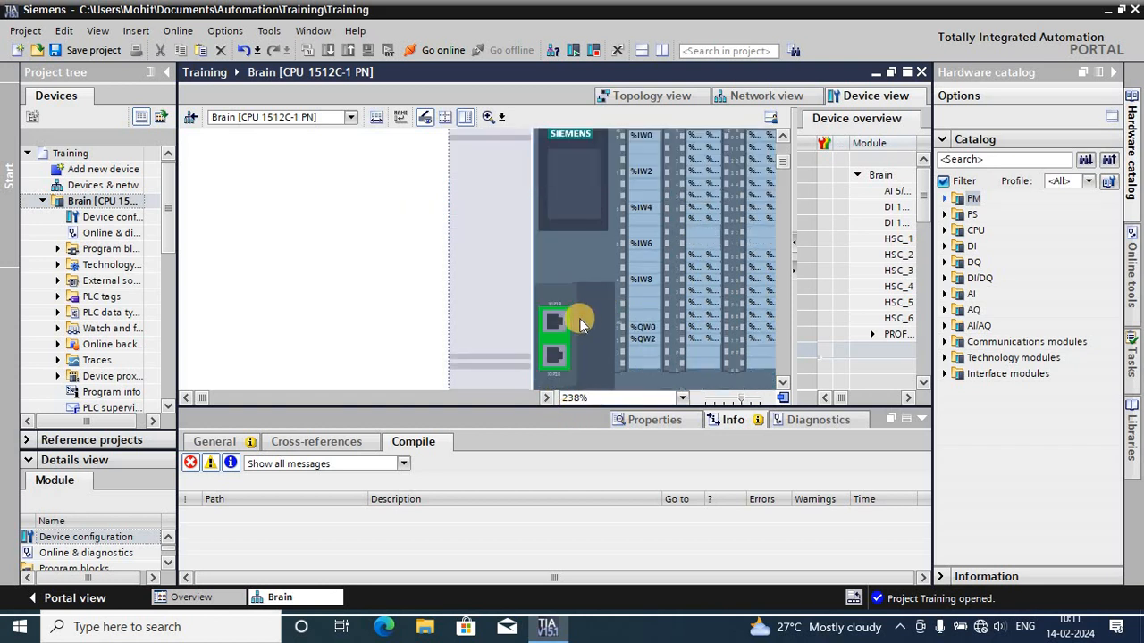
{"action": "left_click", "coordinate": [549, 326]}
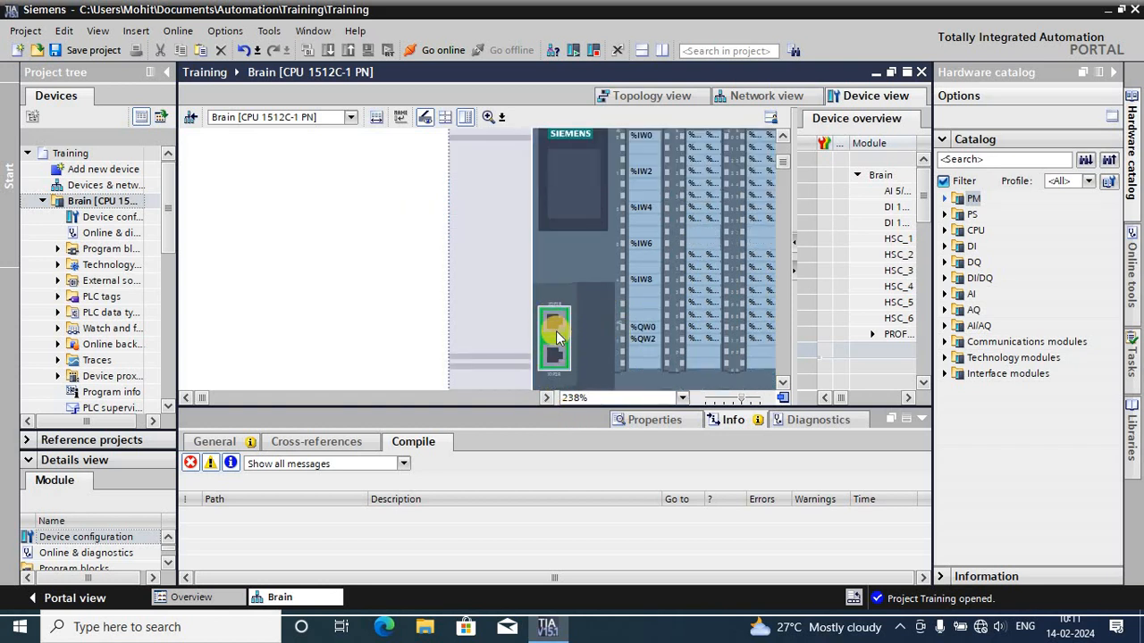
- Examine the Brain CPU's two PROFINET ports and the channels of its onboard I/O modules in slot 1
{"action": "left_click", "coordinate": [559, 365]}
{"action": "mouse_move", "coordinate": [194, 400]}
{"action": "left_mouse_down"}
{"action": "mouse_move", "coordinate": [219, 404]}
{"action": "mouse_move", "coordinate": [200, 400]}
{"action": "left_mouse_up"}
{"action": "scroll", "coordinate": [516, 319], "scroll_direction": "up", "scroll_amount": 3}
{"action": "scroll", "coordinate": [517, 319], "scroll_direction": "down", "scroll_amount": 3}
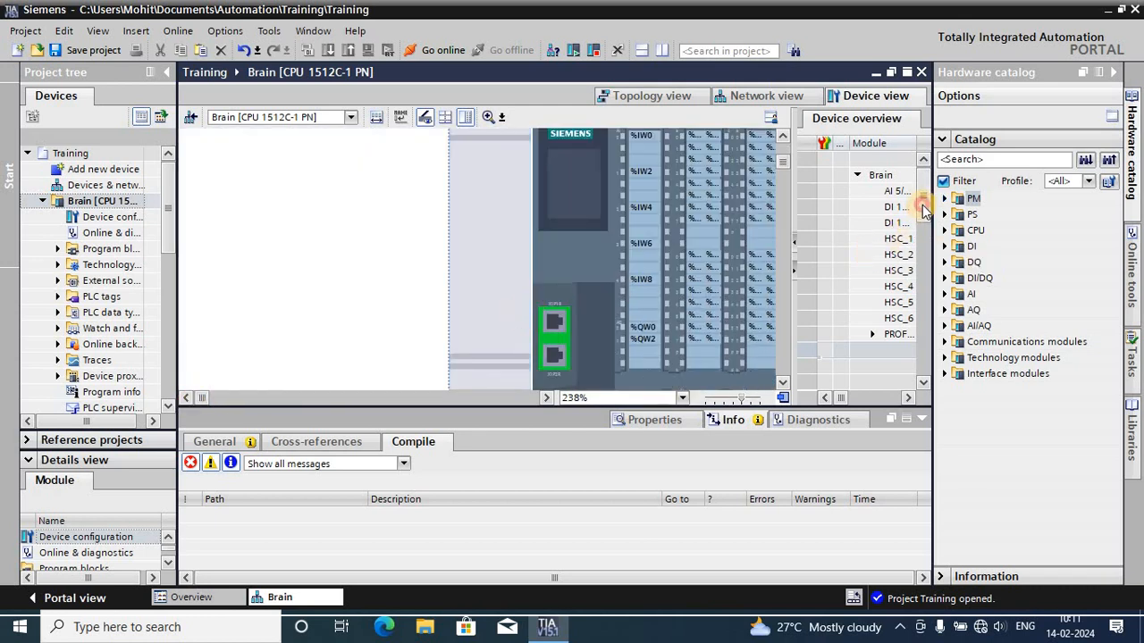
{"action": "left_click", "coordinate": [924, 161]}
{"action": "left_click_drag", "start_coordinate": [208, 398], "coordinate": [214, 399]}
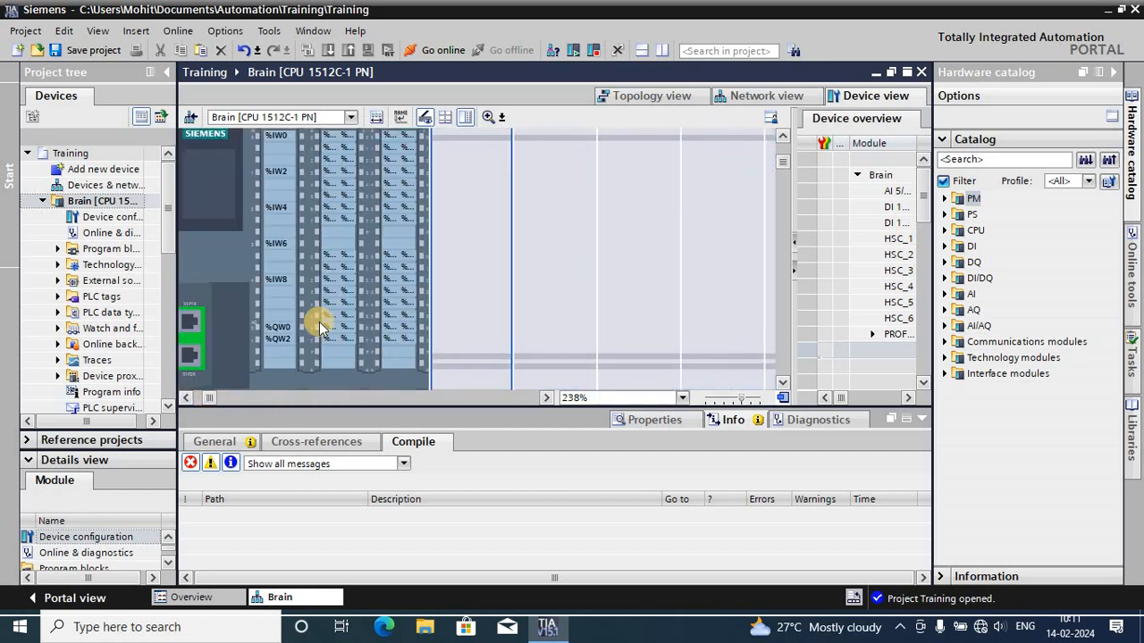
{"action": "scroll", "coordinate": [319, 324], "scroll_direction": "up", "scroll_amount": 2}
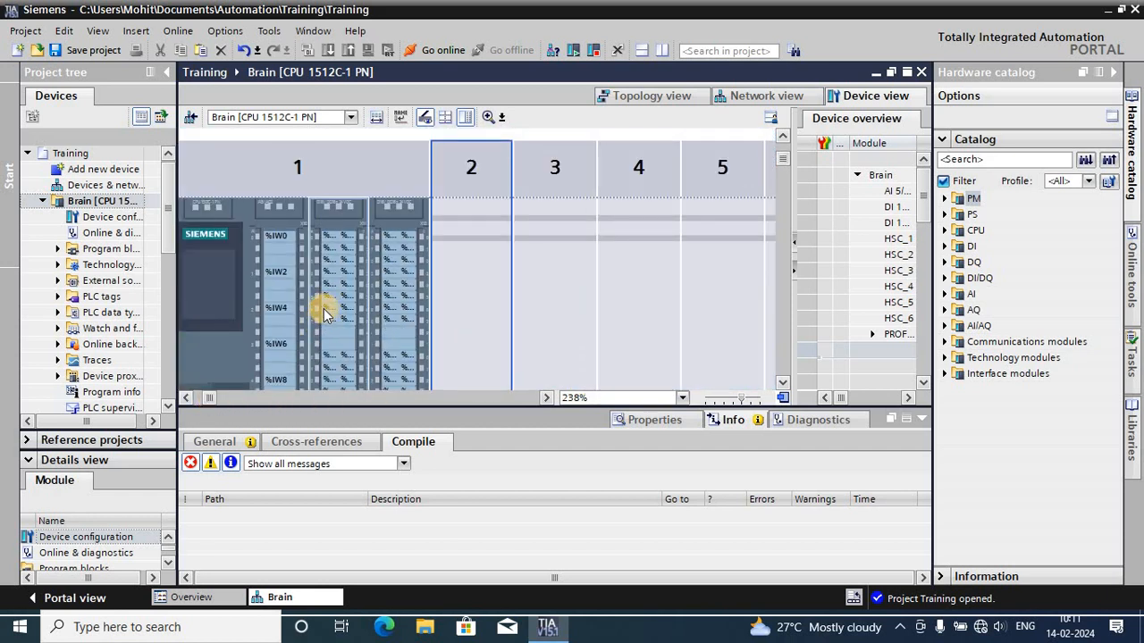
{"action": "left_click", "coordinate": [337, 242]}
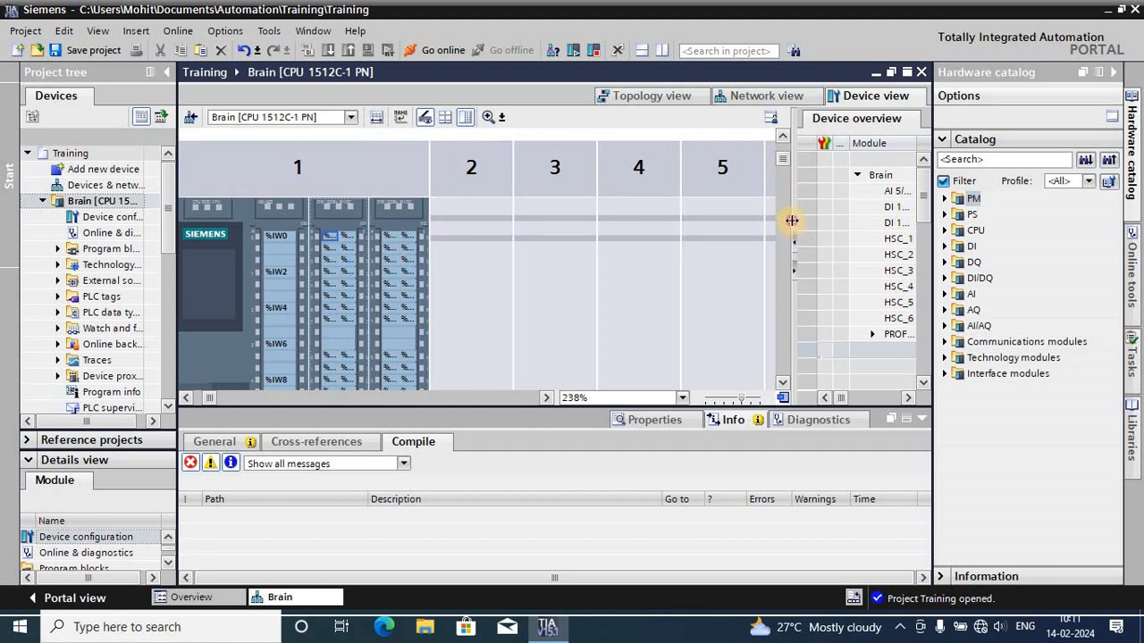
- Widen the device overview table and compare the AI 5/AQ 2_1 module's I/O addresses with its channels in the rack
{"action": "left_click_drag", "start_coordinate": [792, 220], "coordinate": [461, 266]}
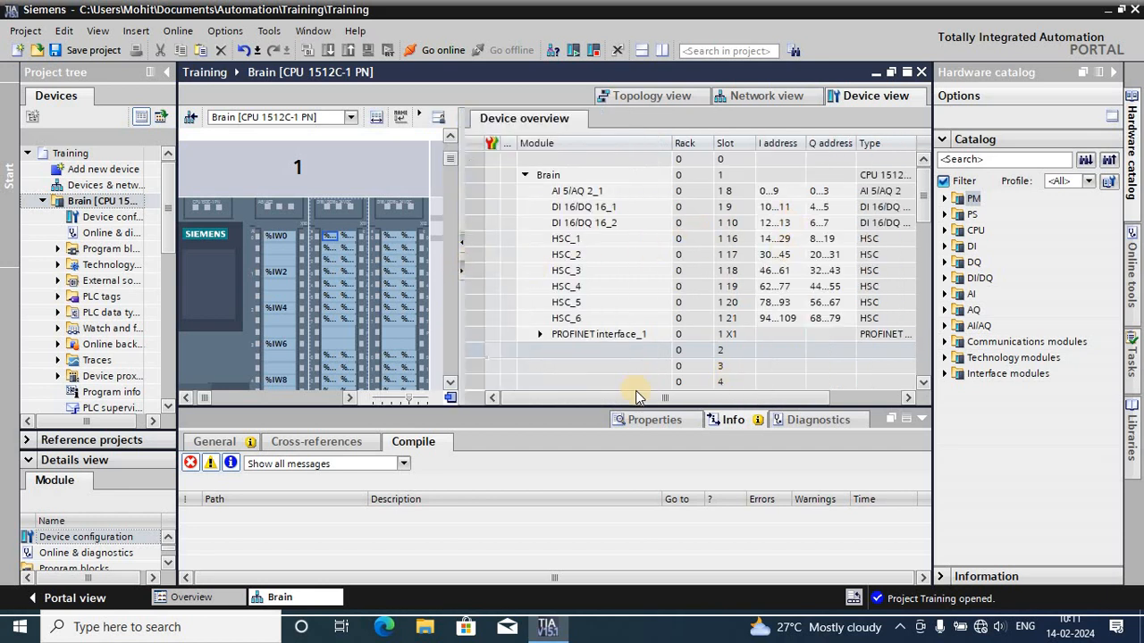
{"action": "left_click_drag", "start_coordinate": [639, 398], "coordinate": [650, 404]}
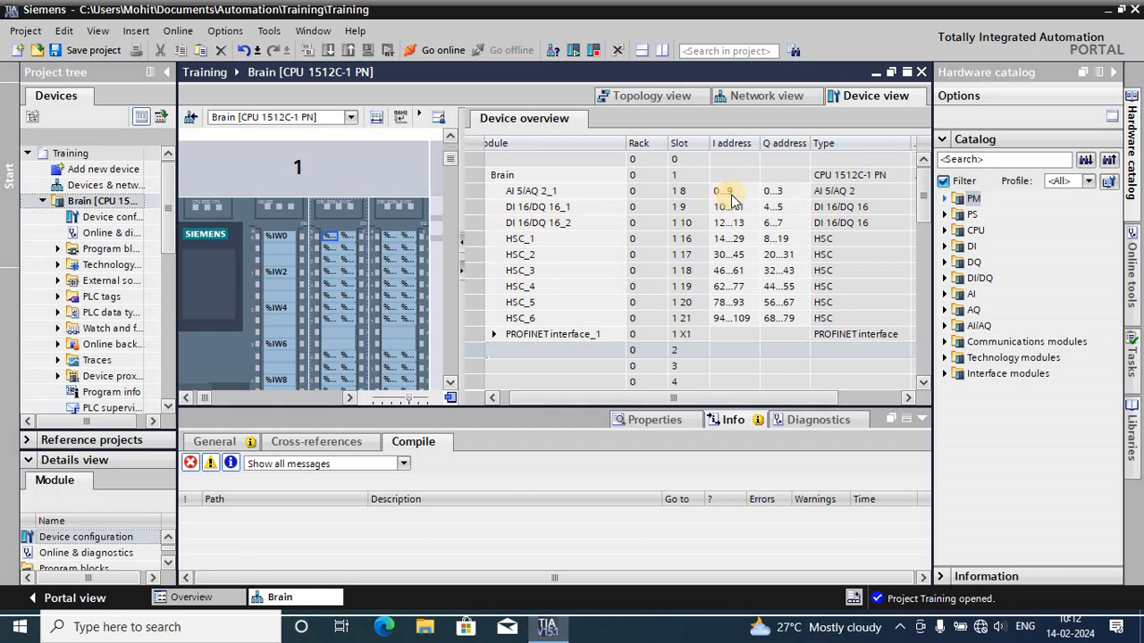
{"action": "scroll", "coordinate": [292, 294], "scroll_direction": "down", "scroll_amount": 2}
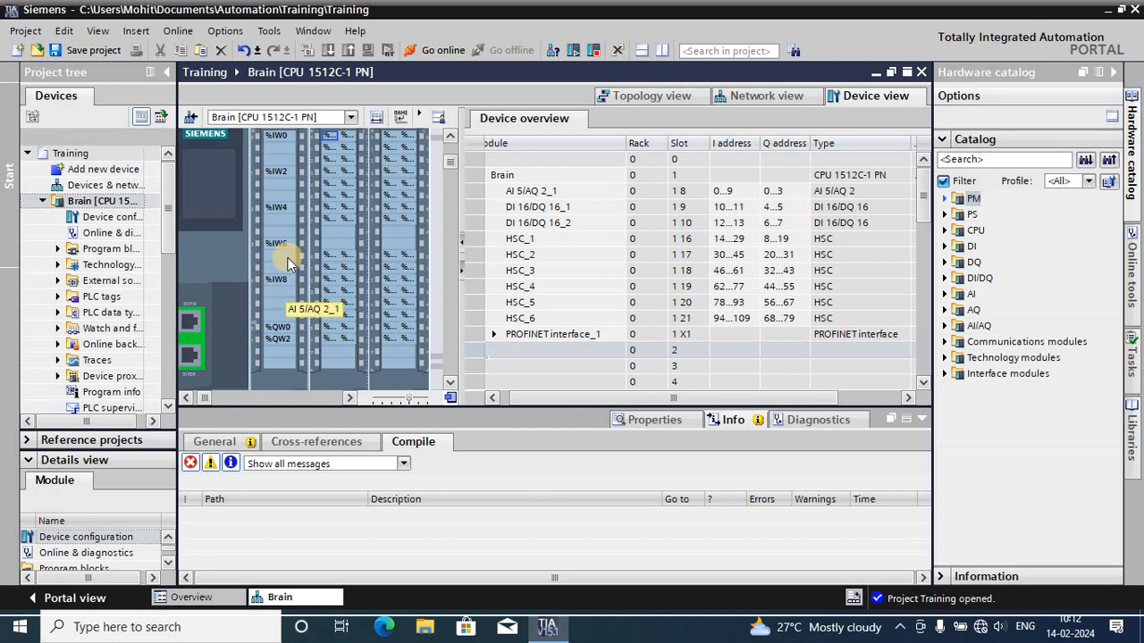
{"action": "left_click", "coordinate": [278, 155]}
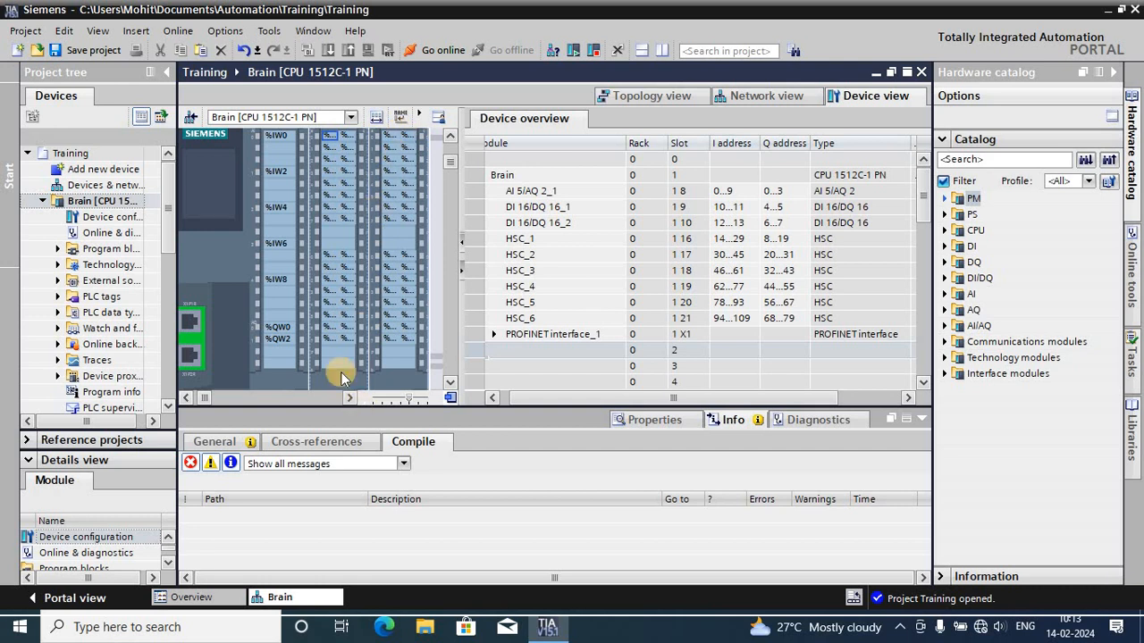
- Check the slot assignments of DI 16/DQ 16_1 and HSC_1 in the device overview alongside the CPU in the rack
{"action": "left_click_drag", "start_coordinate": [207, 398], "coordinate": [187, 394]}
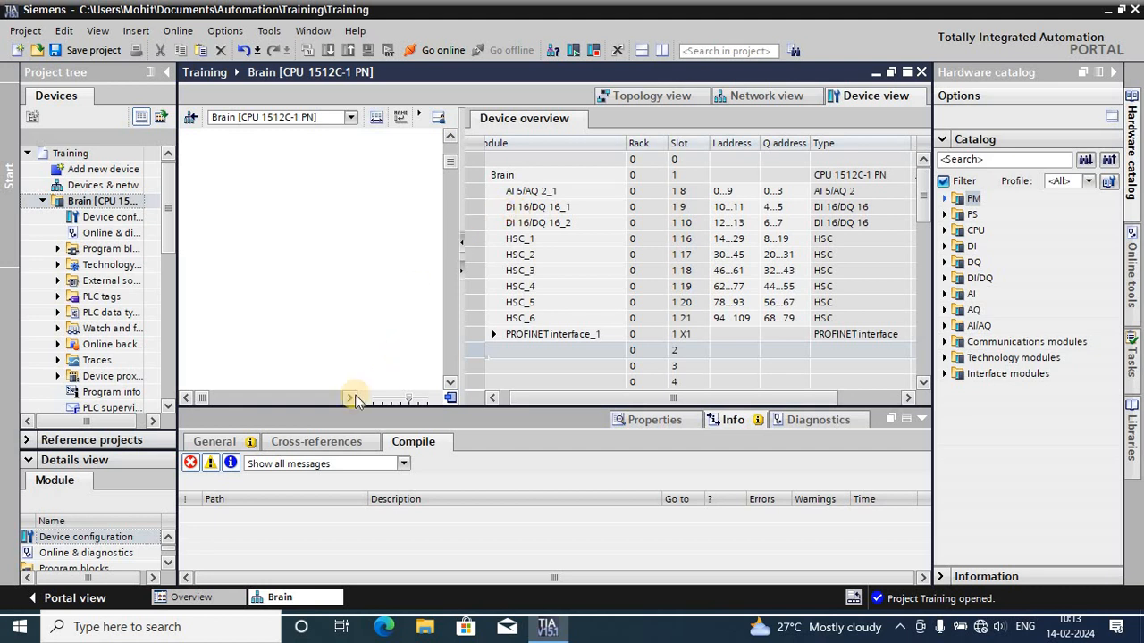
{"action": "left_click", "coordinate": [186, 399]}
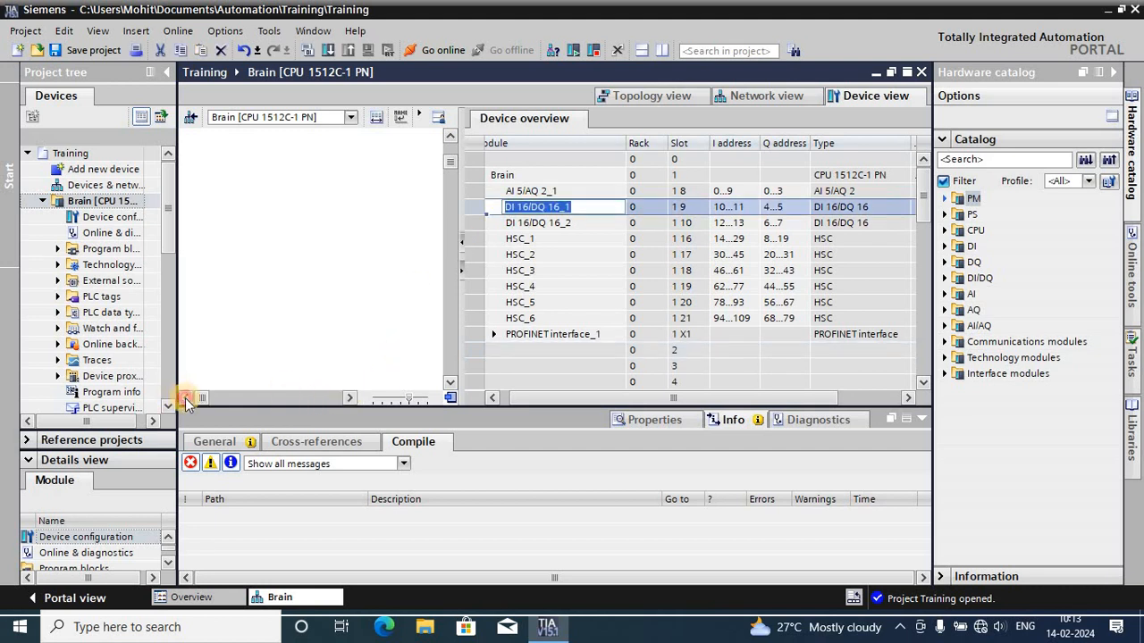
{"action": "left_click", "coordinate": [349, 399]}
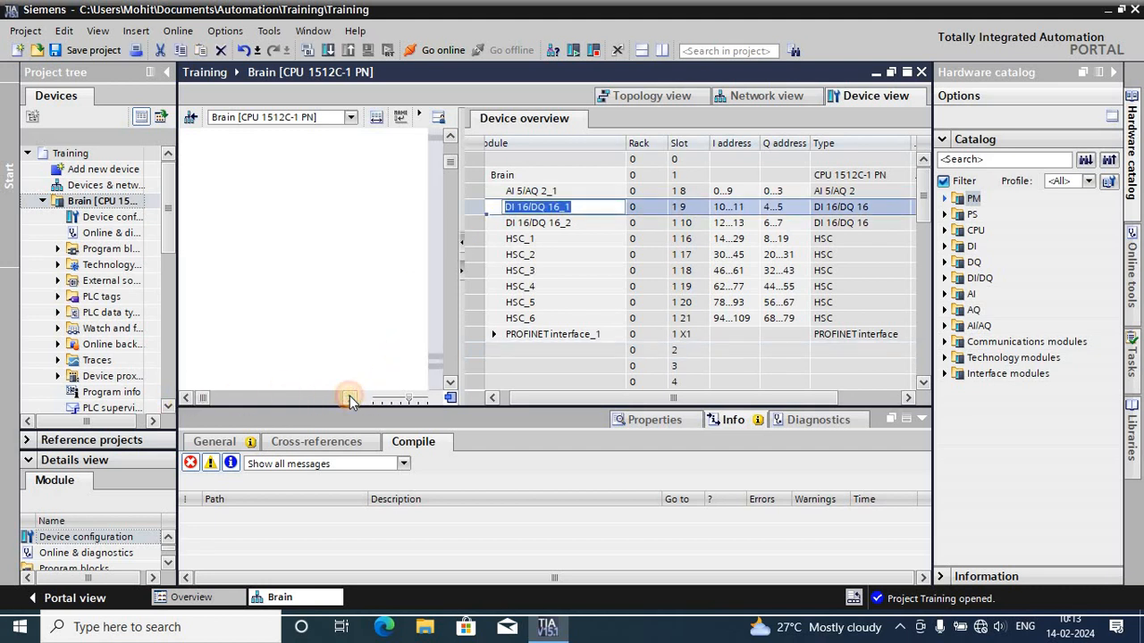
{"action": "left_click", "coordinate": [349, 399]}
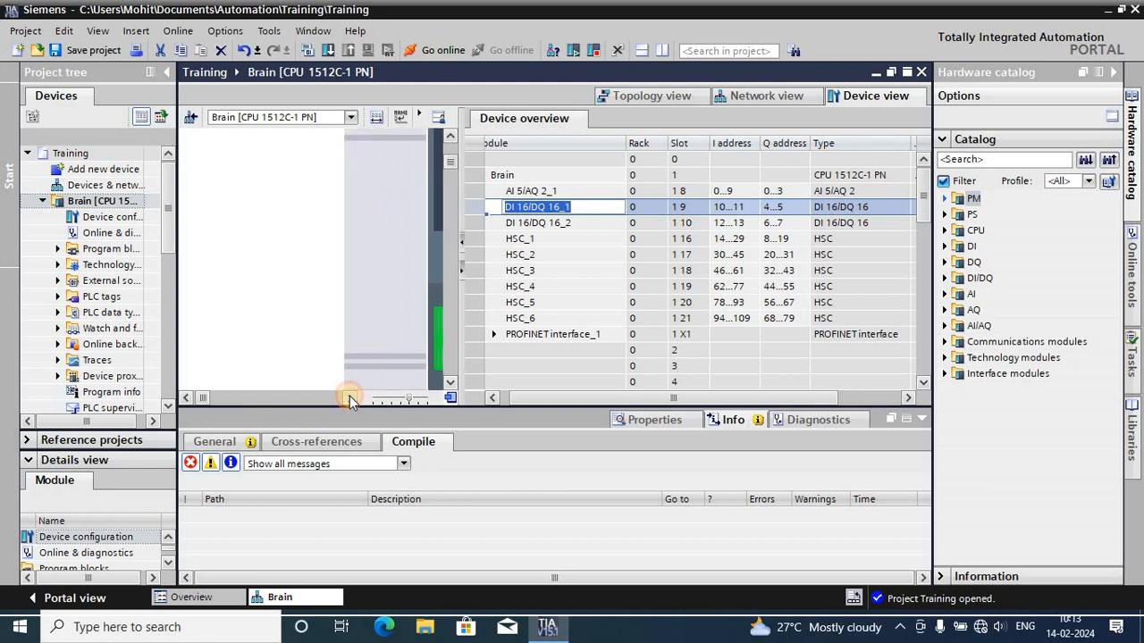
{"action": "left_click", "coordinate": [349, 400]}
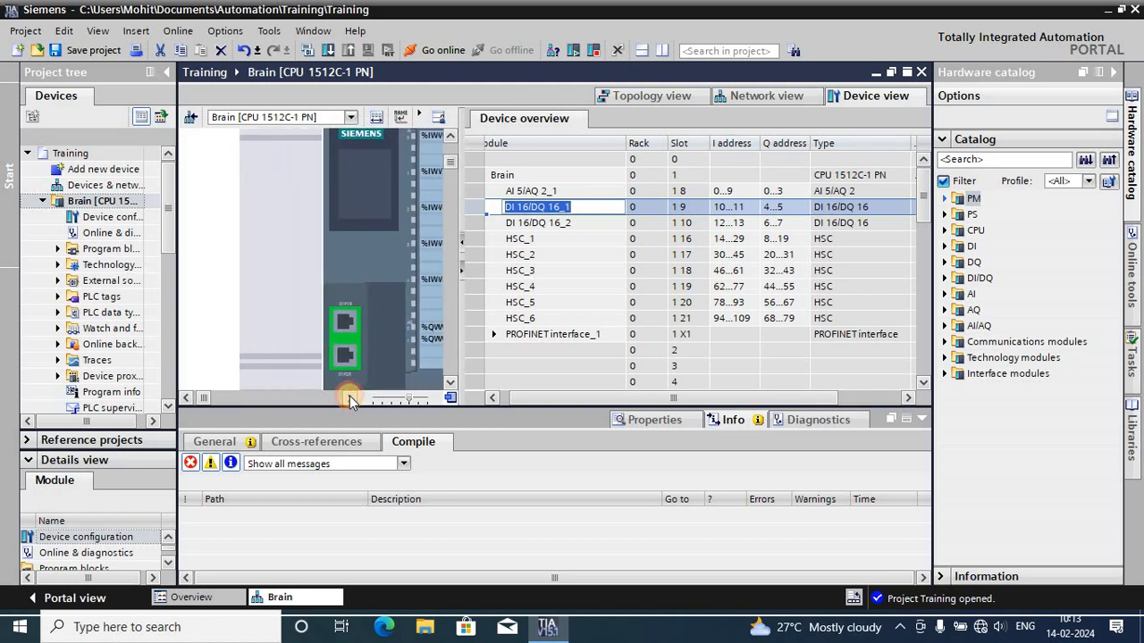
{"action": "left_click", "coordinate": [350, 399]}
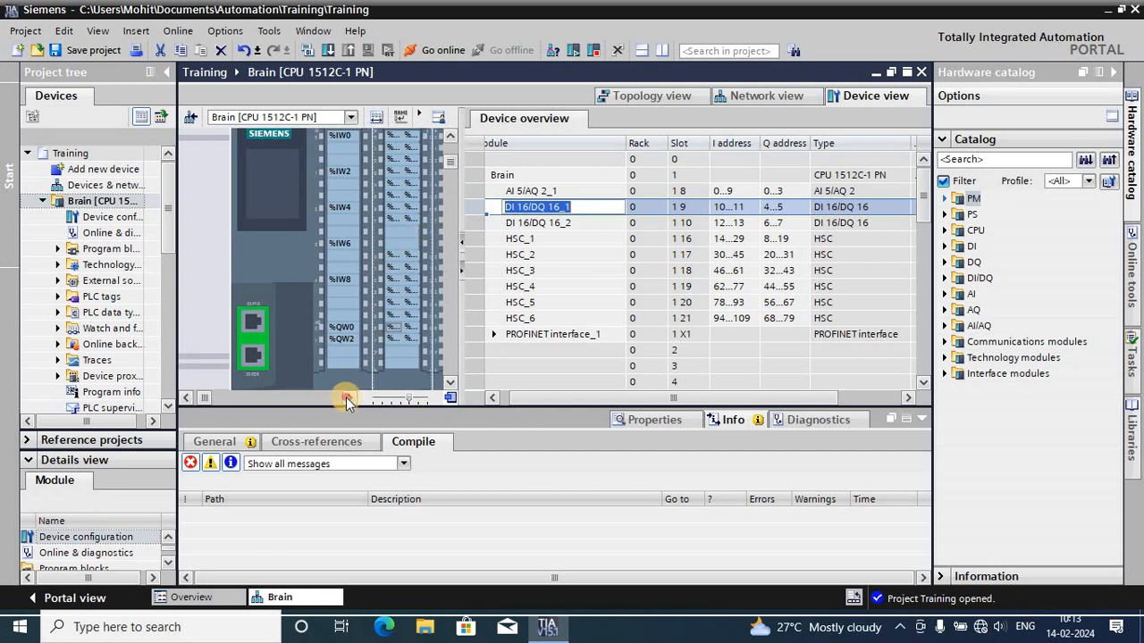
{"action": "left_click", "coordinate": [346, 399]}
{"action": "left_click", "coordinate": [678, 207]}
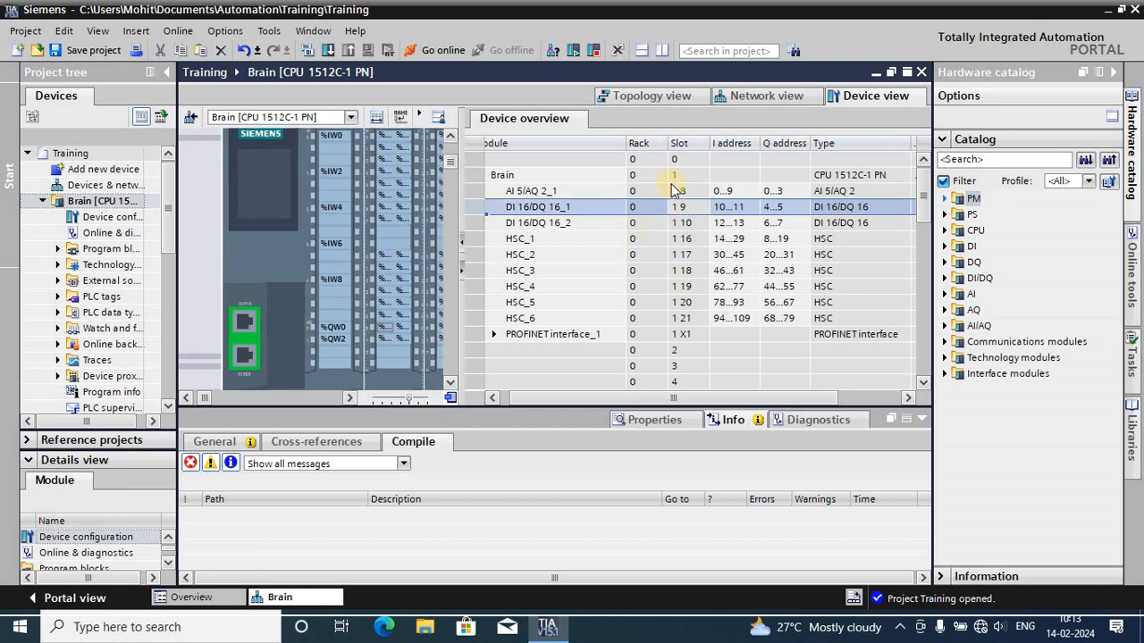
{"action": "left_click", "coordinate": [681, 208]}
{"action": "left_click", "coordinate": [620, 242]}
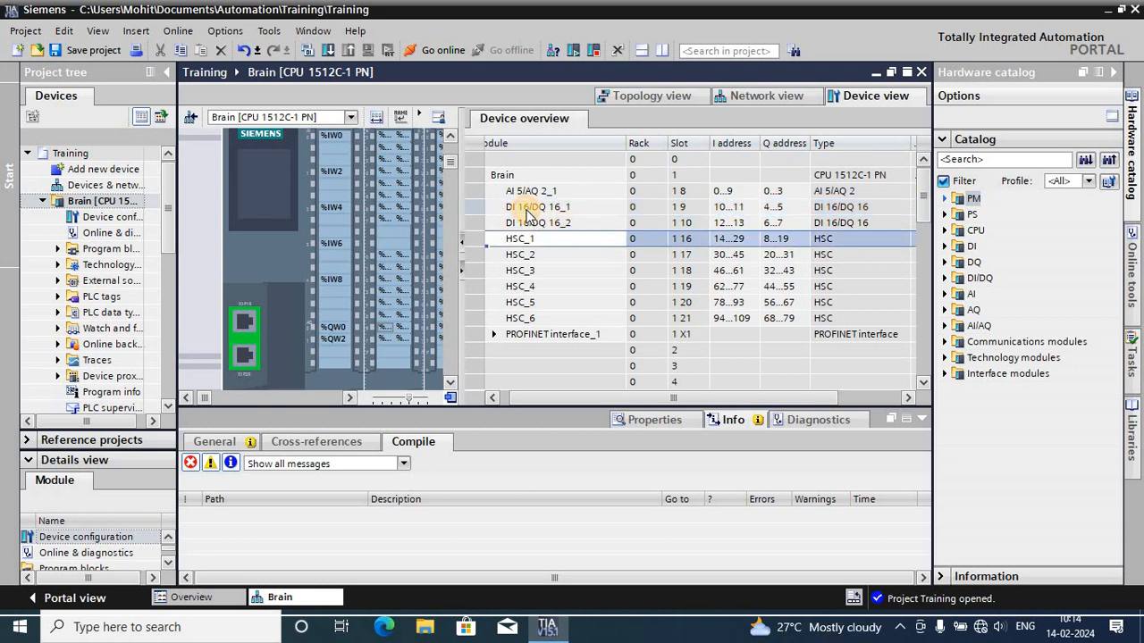
- Compare the input and output address ranges of DI 16/DQ 16_1 and DI 16/DQ 16_2 in the device overview
{"action": "left_click", "coordinate": [720, 211]}
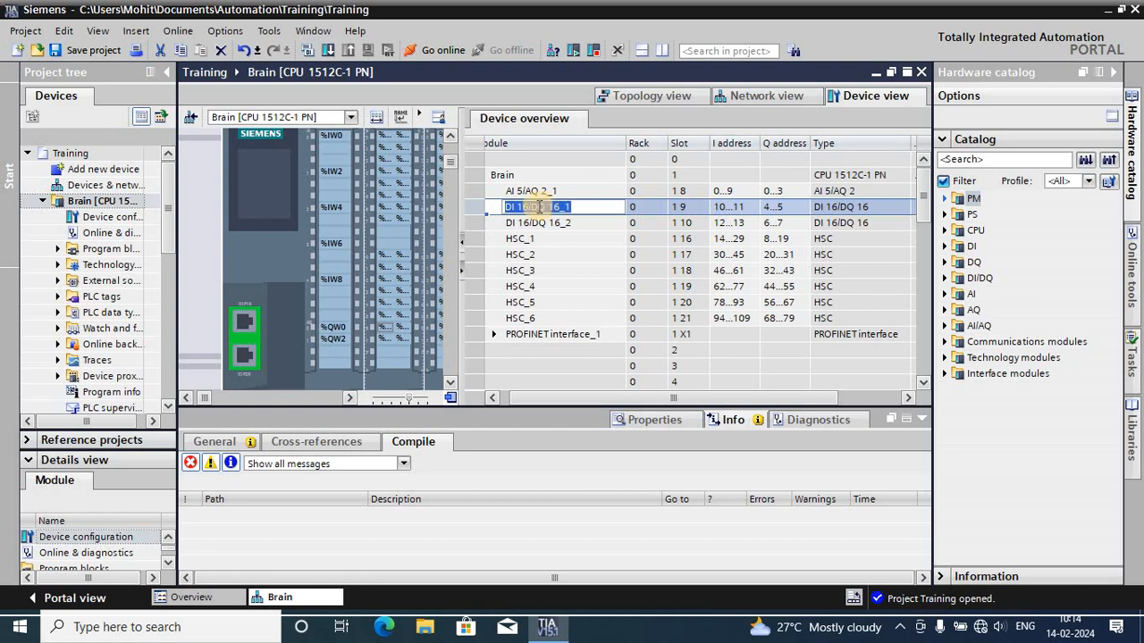
{"action": "left_click", "coordinate": [521, 208]}
{"action": "left_click", "coordinate": [727, 214]}
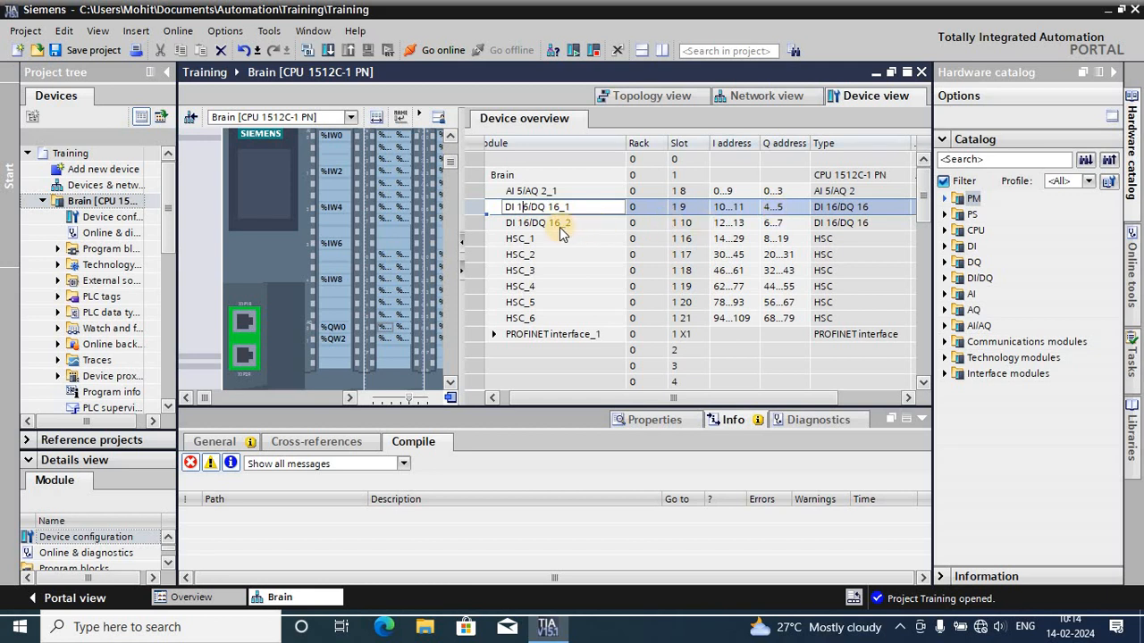
{"action": "key", "text": "Return"}
{"action": "left_click", "coordinate": [565, 224]}
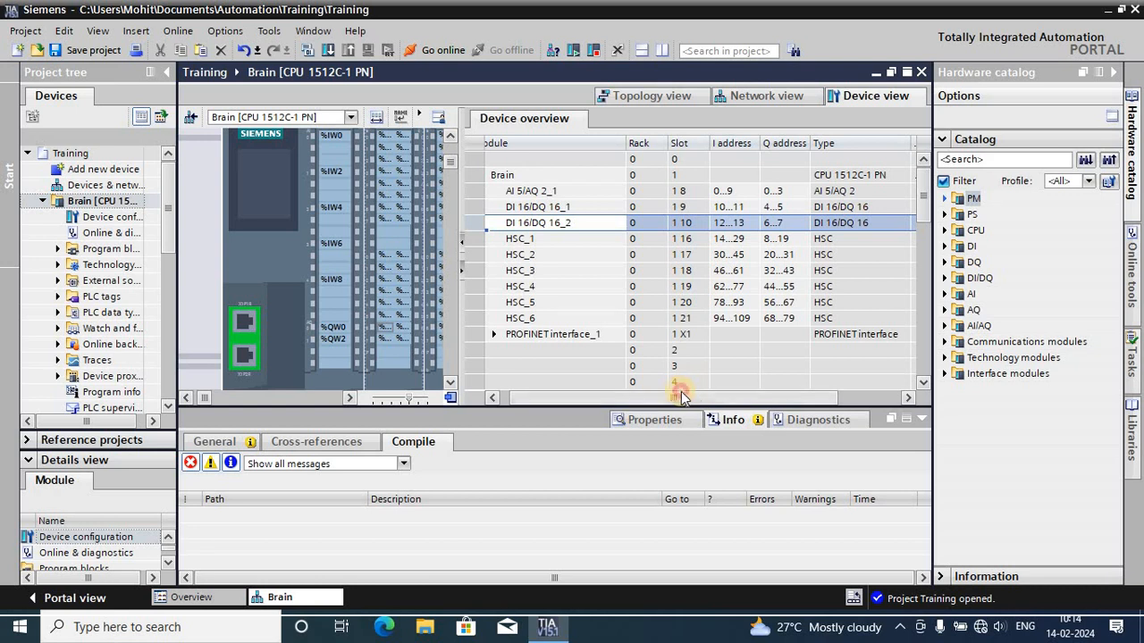
- Expand PROFINET interface_1 in the device overview and check the type, article number and firmware details
{"action": "left_click_drag", "start_coordinate": [681, 393], "coordinate": [546, 348]}
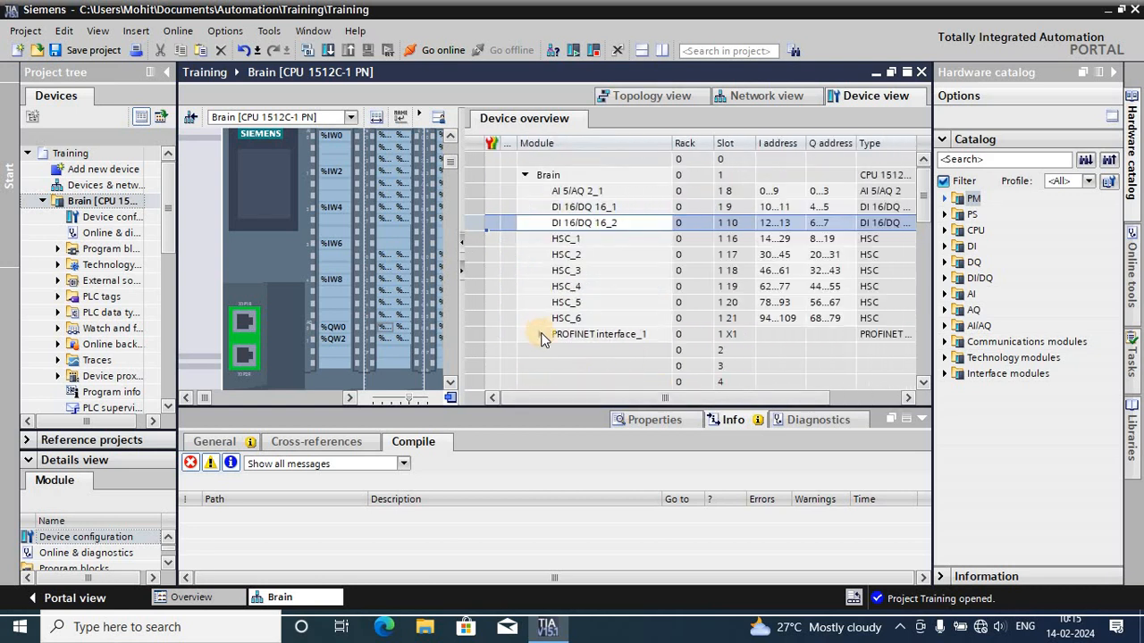
{"action": "left_click", "coordinate": [541, 334]}
{"action": "left_click", "coordinate": [798, 408]}
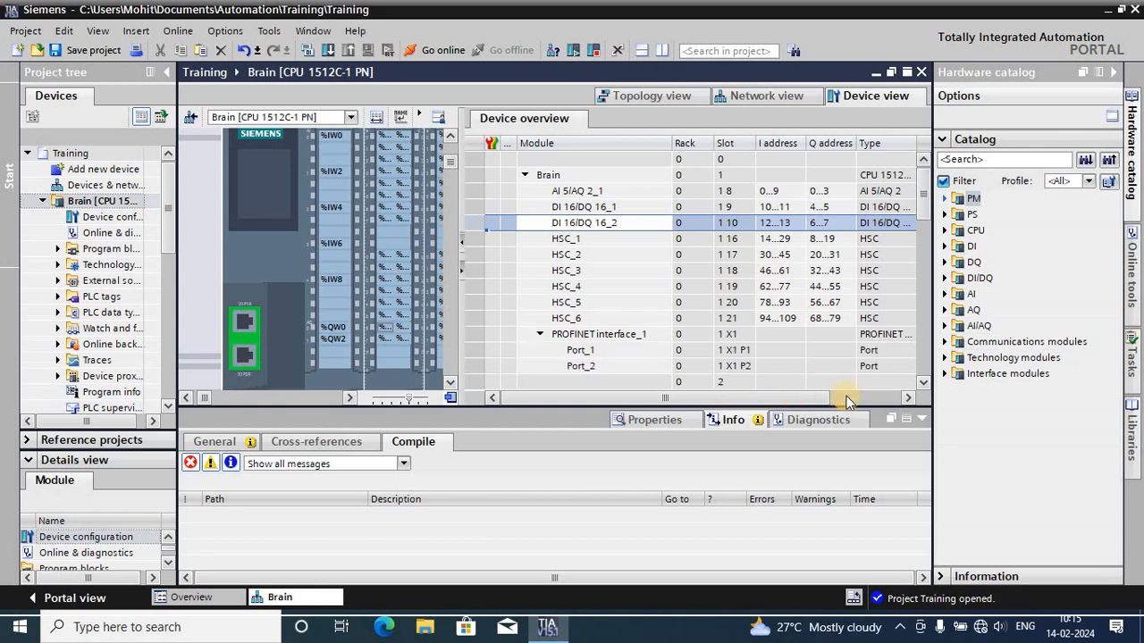
{"action": "left_click", "coordinate": [663, 339]}
{"action": "left_click_drag", "start_coordinate": [663, 398], "coordinate": [733, 398]}
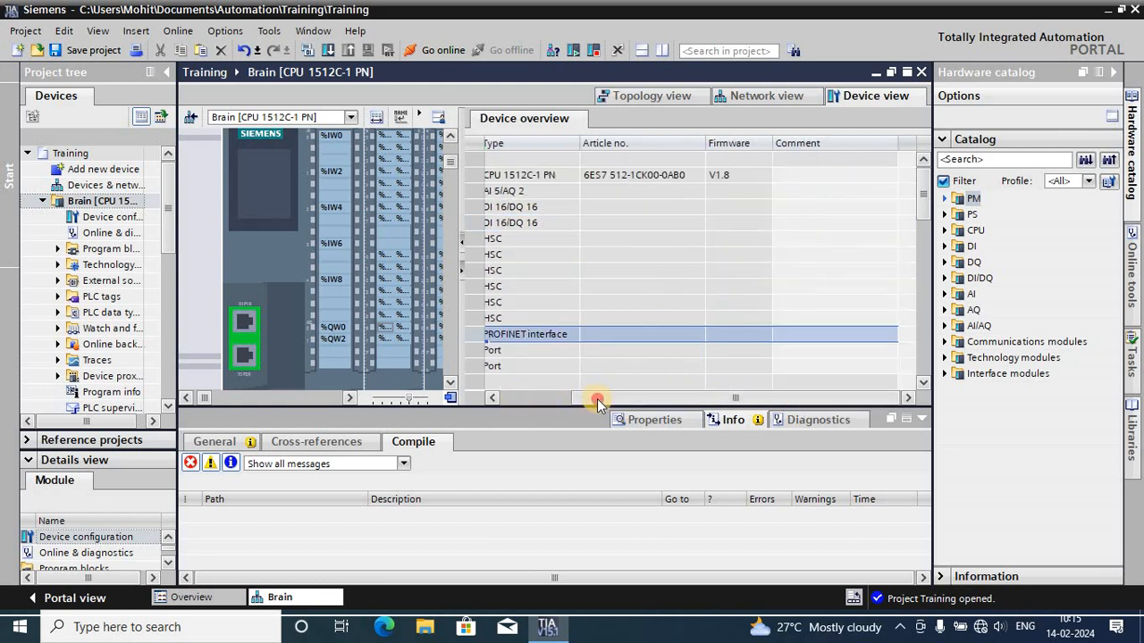
{"action": "left_click_drag", "start_coordinate": [597, 399], "coordinate": [530, 400]}
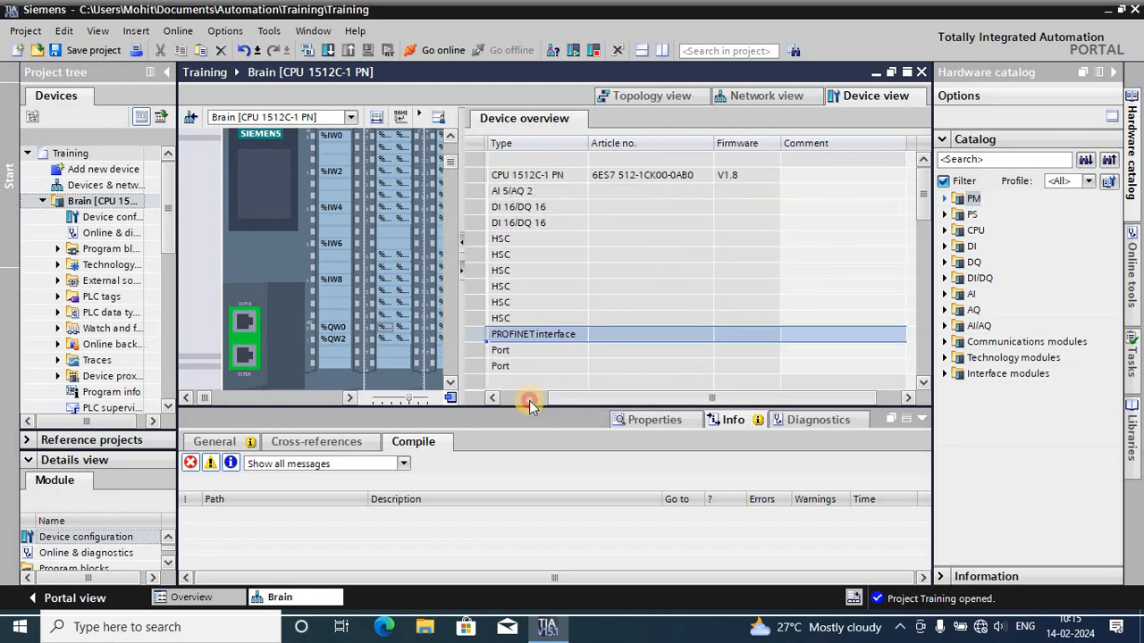
- Inspect the Port_1 and Port_2 entries under PROFINET interface_1 in the device overview
{"action": "left_click", "coordinate": [561, 352]}
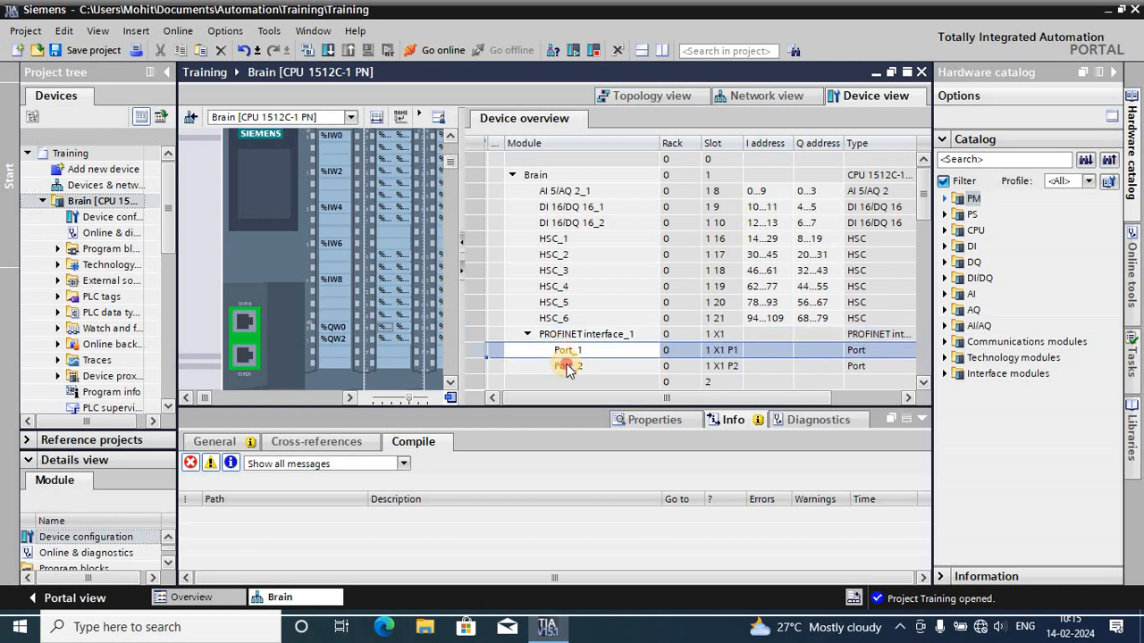
{"action": "double_click", "coordinate": [566, 366]}
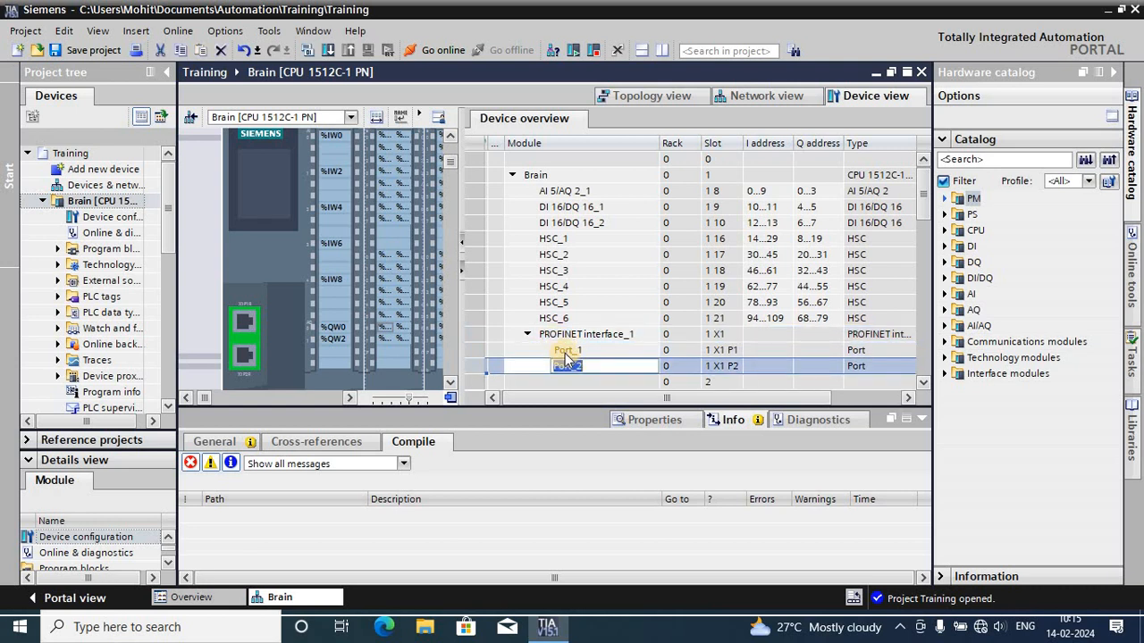
{"action": "left_click", "coordinate": [565, 353]}
{"action": "mouse_move", "coordinate": [564, 400]}
{"action": "left_mouse_down"}
{"action": "mouse_move", "coordinate": [644, 404]}
{"action": "mouse_move", "coordinate": [543, 398]}
{"action": "left_mouse_up"}
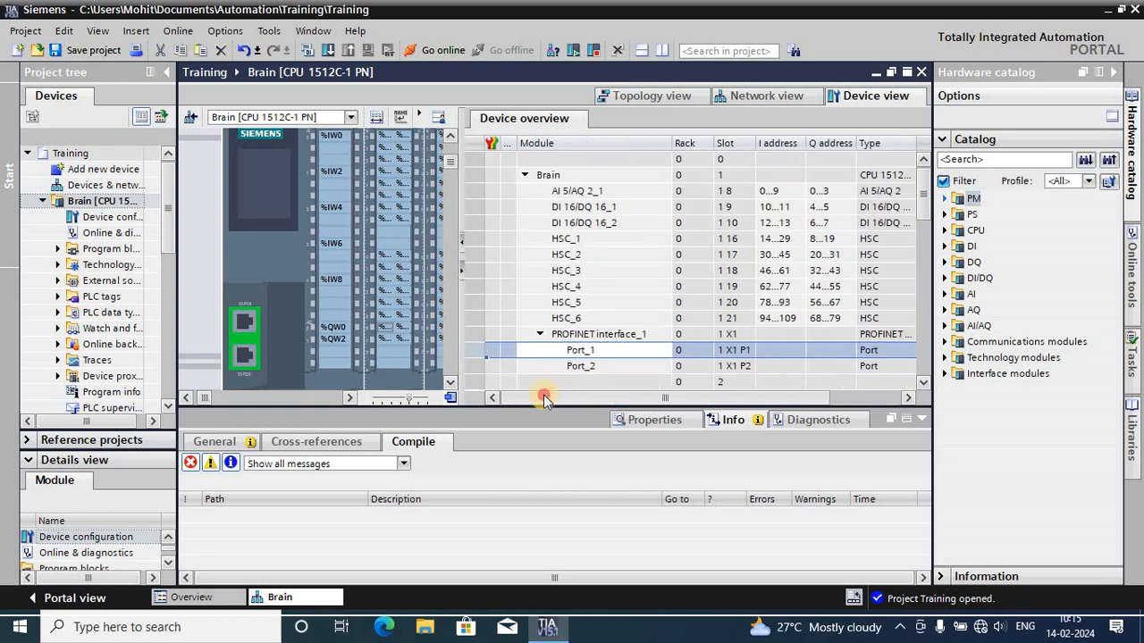
- Narrow the device overview to enlarge the rack area and set the rack's zoom to Fit to height
{"action": "left_click_drag", "start_coordinate": [459, 254], "coordinate": [815, 260]}
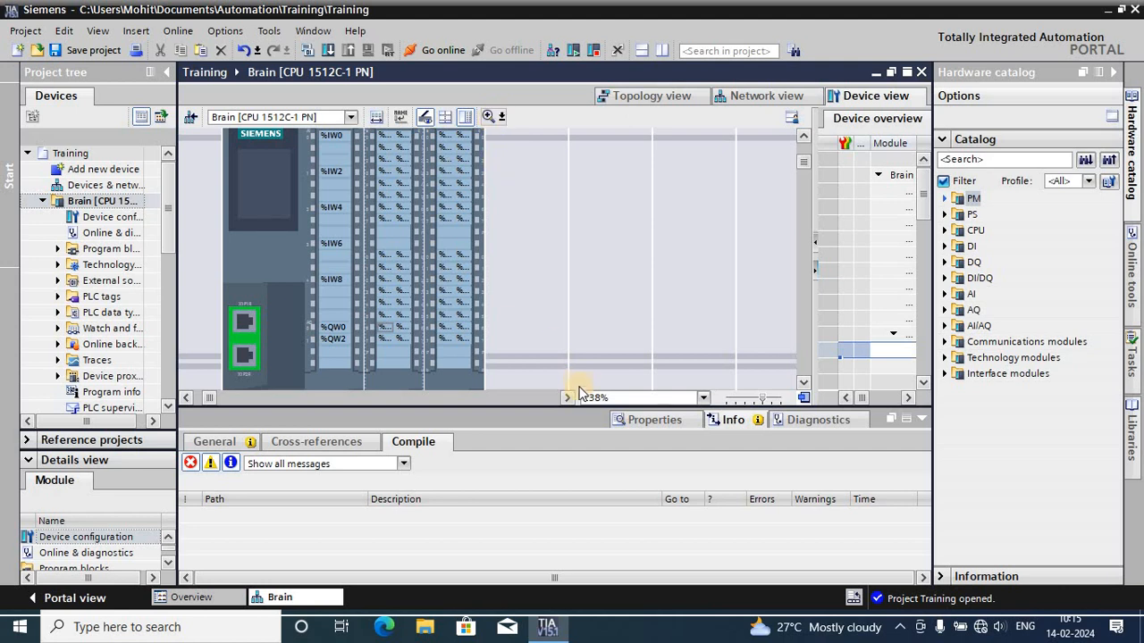
{"action": "left_click", "coordinate": [703, 398]}
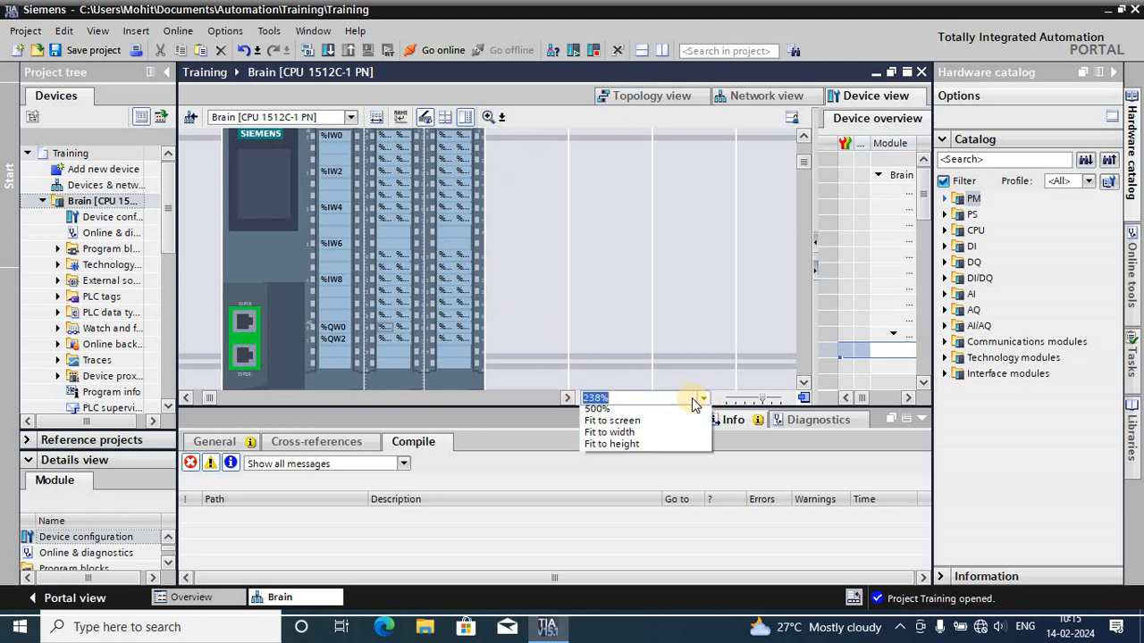
{"action": "left_click", "coordinate": [610, 425]}
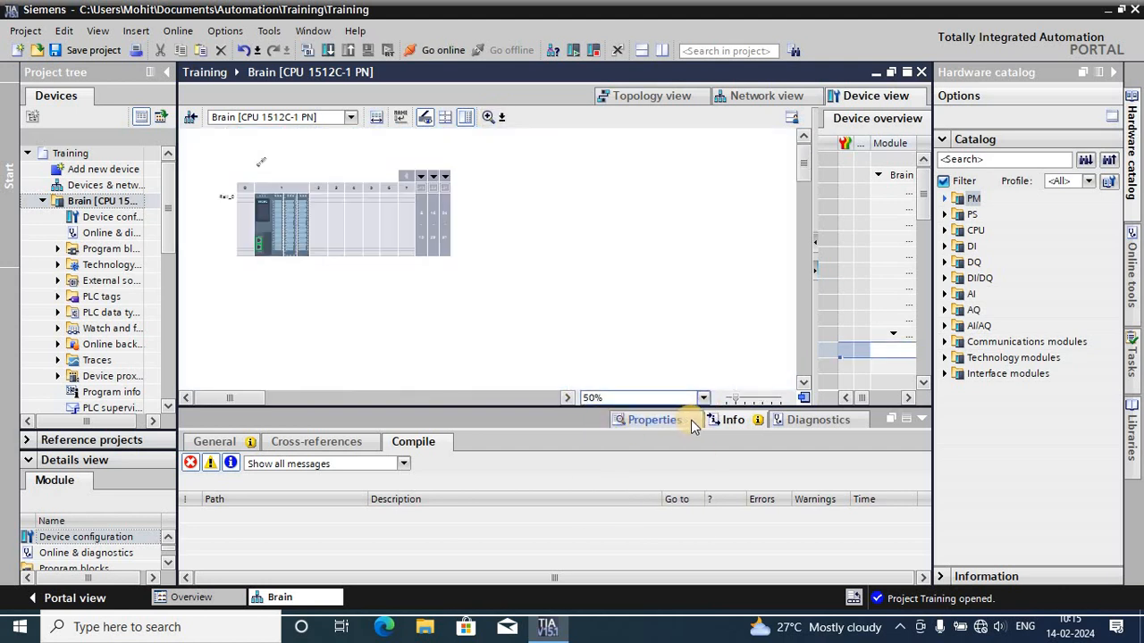
{"action": "left_click", "coordinate": [701, 398]}
{"action": "left_click", "coordinate": [608, 450]}
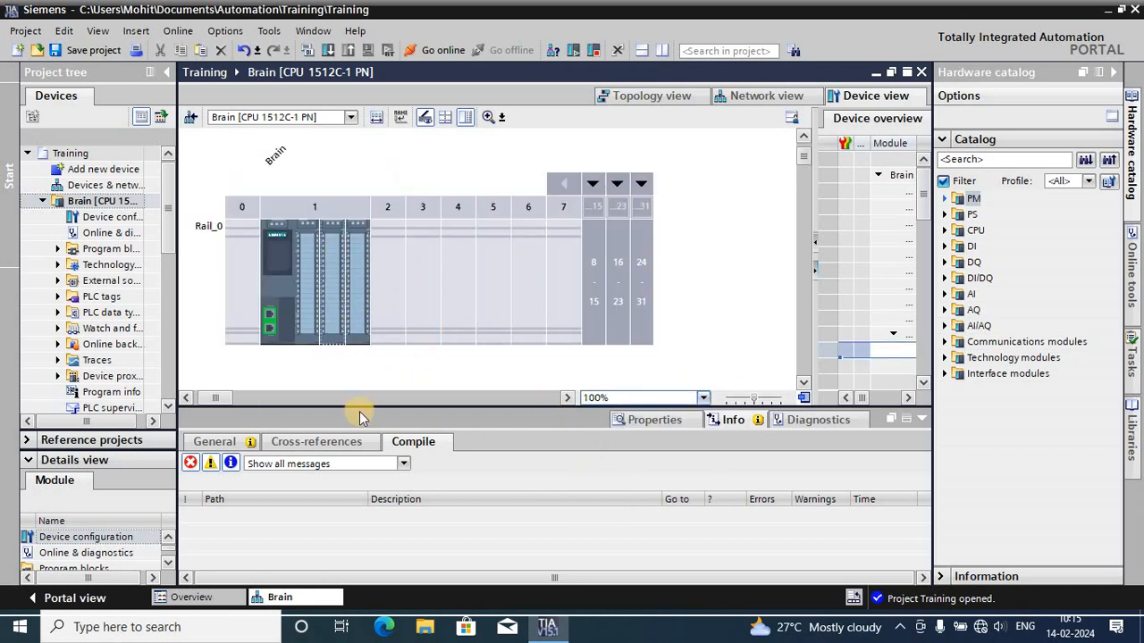
- Open the properties of the Brain CPU in slot 1 of the rack
{"action": "left_click", "coordinate": [269, 318]}
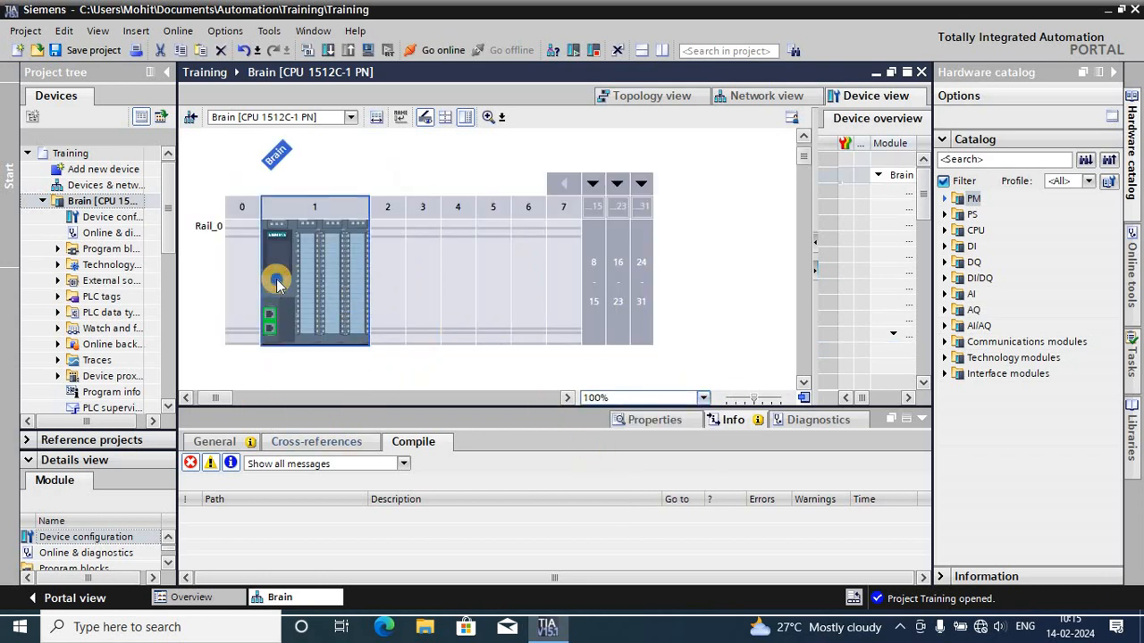
{"action": "right_click", "coordinate": [276, 284]}
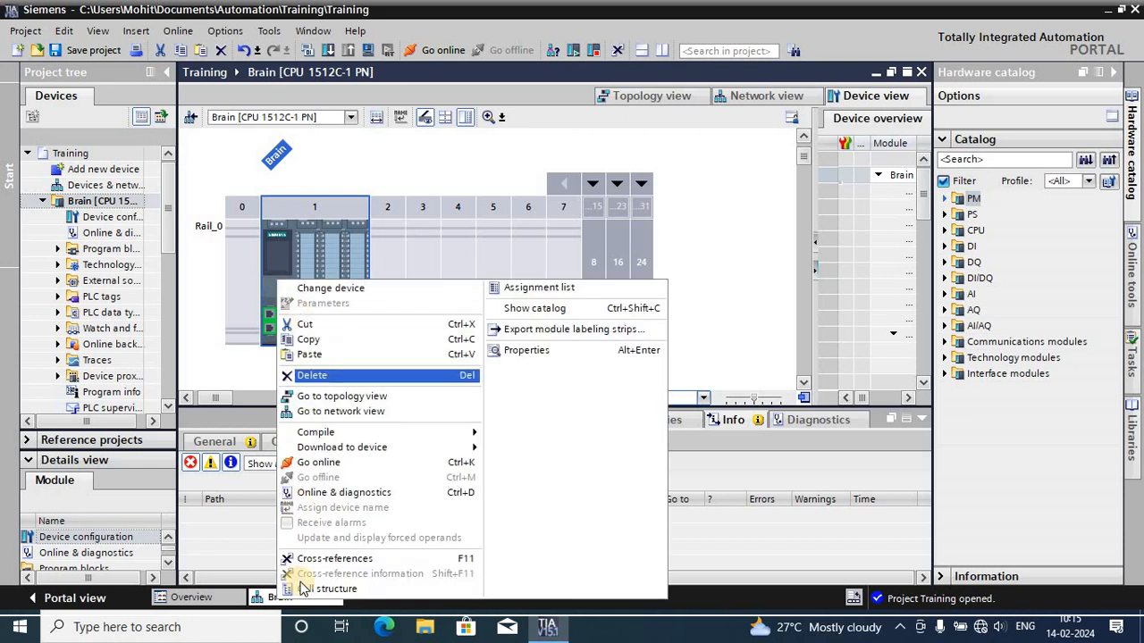
{"action": "left_click", "coordinate": [253, 309]}
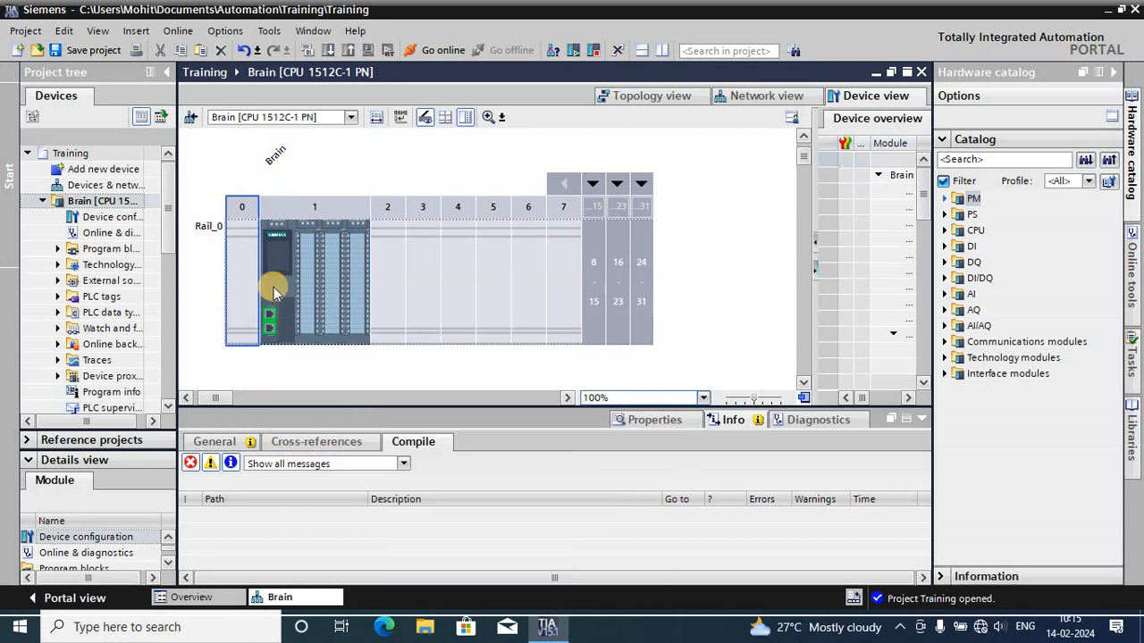
{"action": "left_click", "coordinate": [214, 442]}
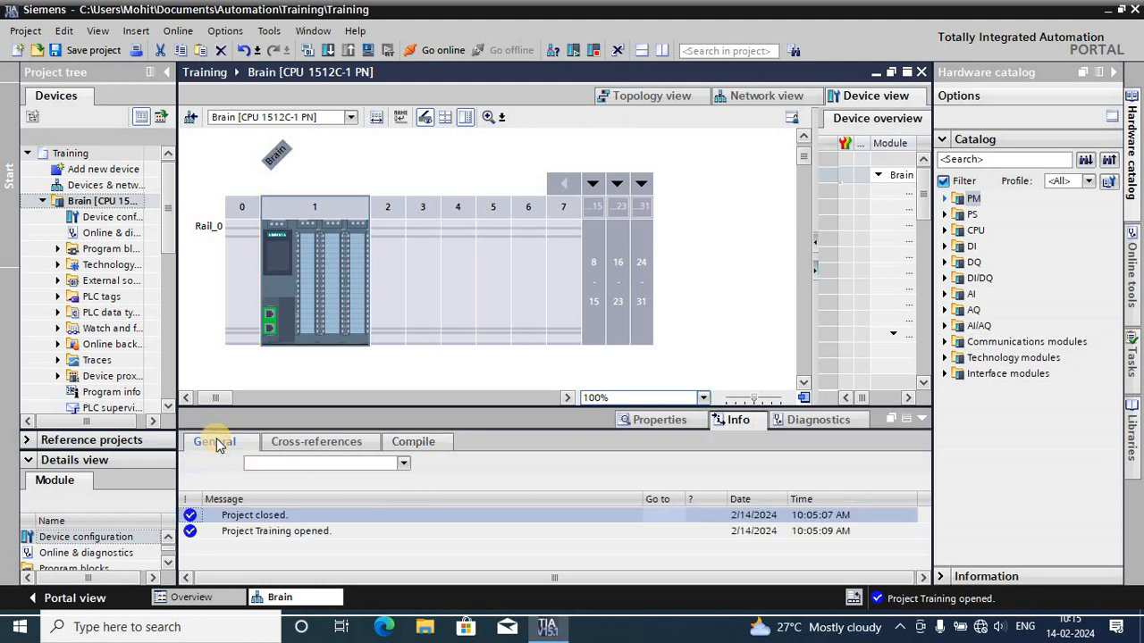
{"action": "left_click", "coordinate": [269, 298]}
{"action": "double_click", "coordinate": [272, 298]}
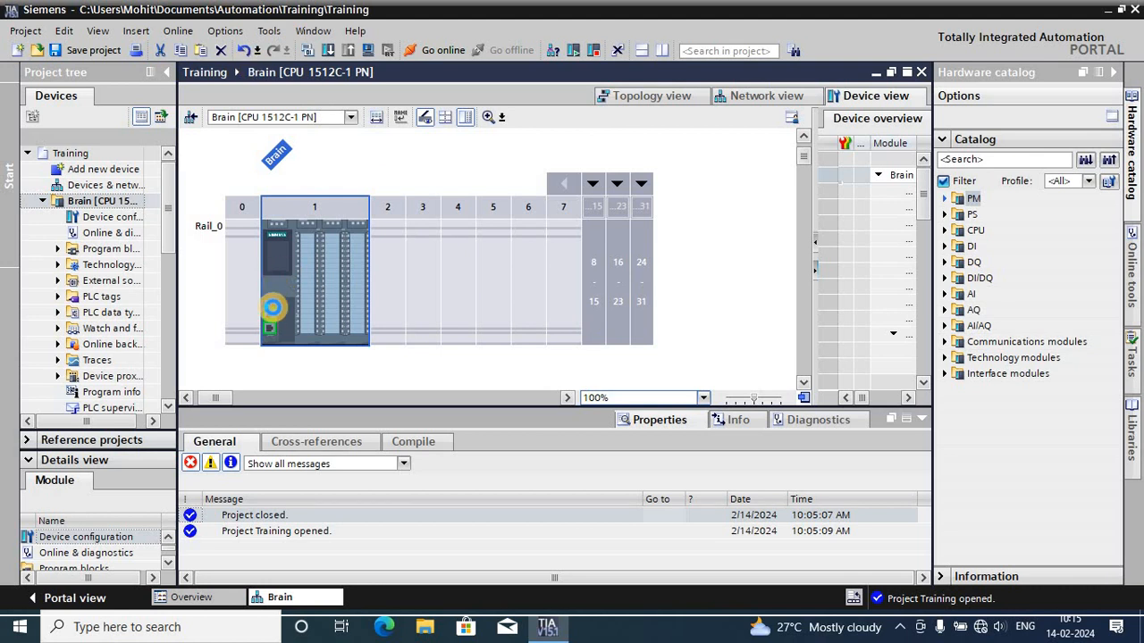
- Enlarge the properties area of the Brain CPU and review its general project and catalog information
{"action": "left_click", "coordinate": [269, 301]}
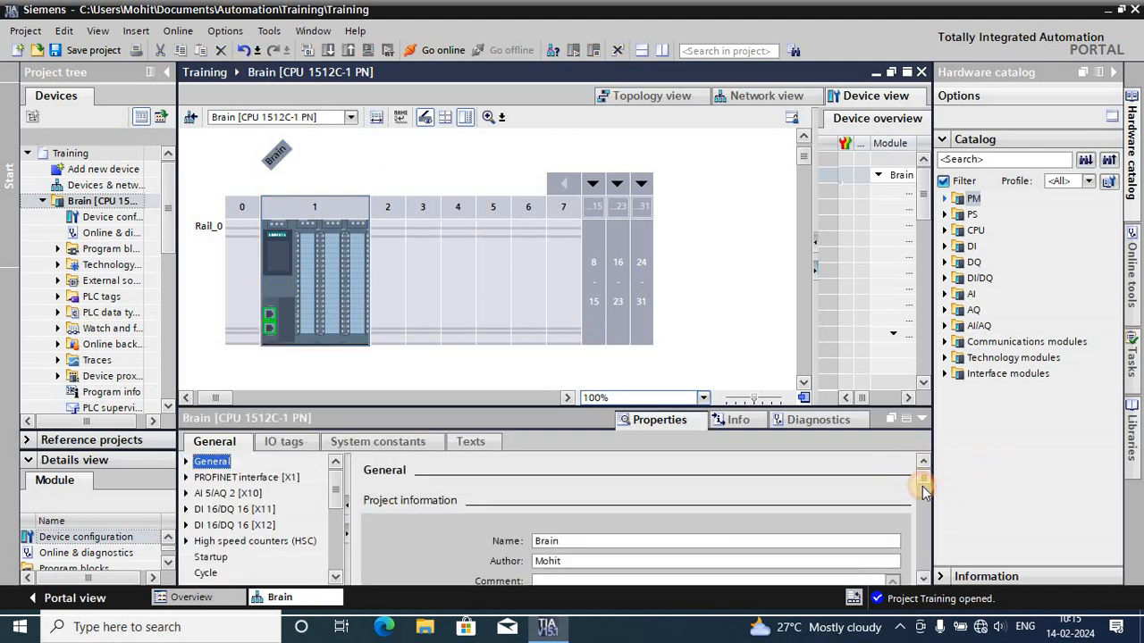
{"action": "scroll", "coordinate": [834, 473], "scroll_direction": "down", "scroll_amount": 2}
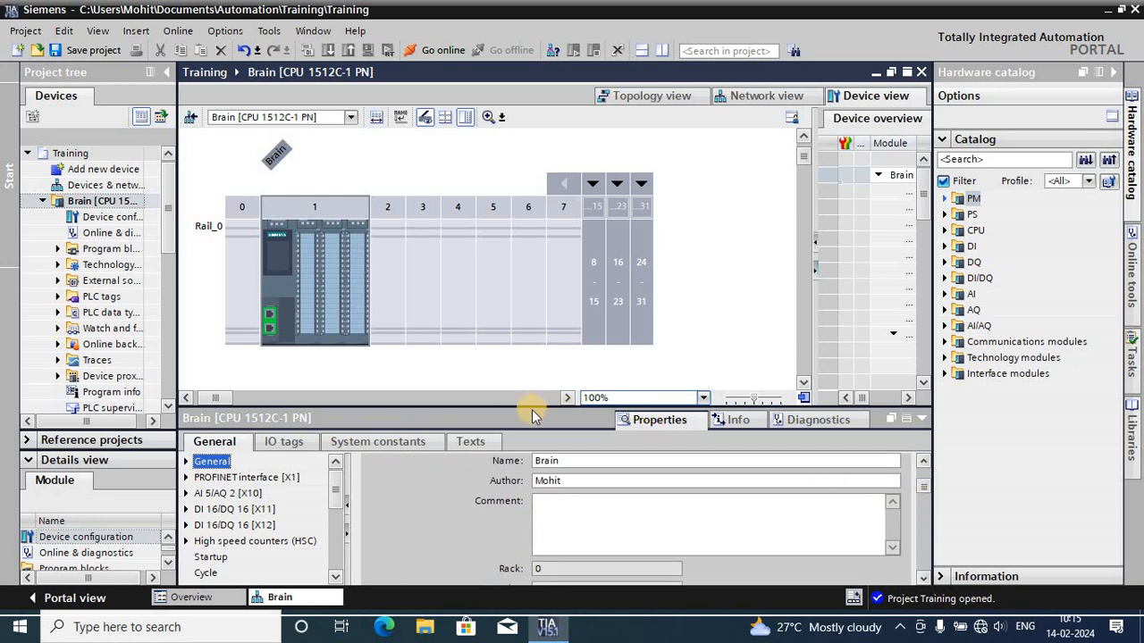
{"action": "left_click_drag", "start_coordinate": [535, 407], "coordinate": [551, 231]}
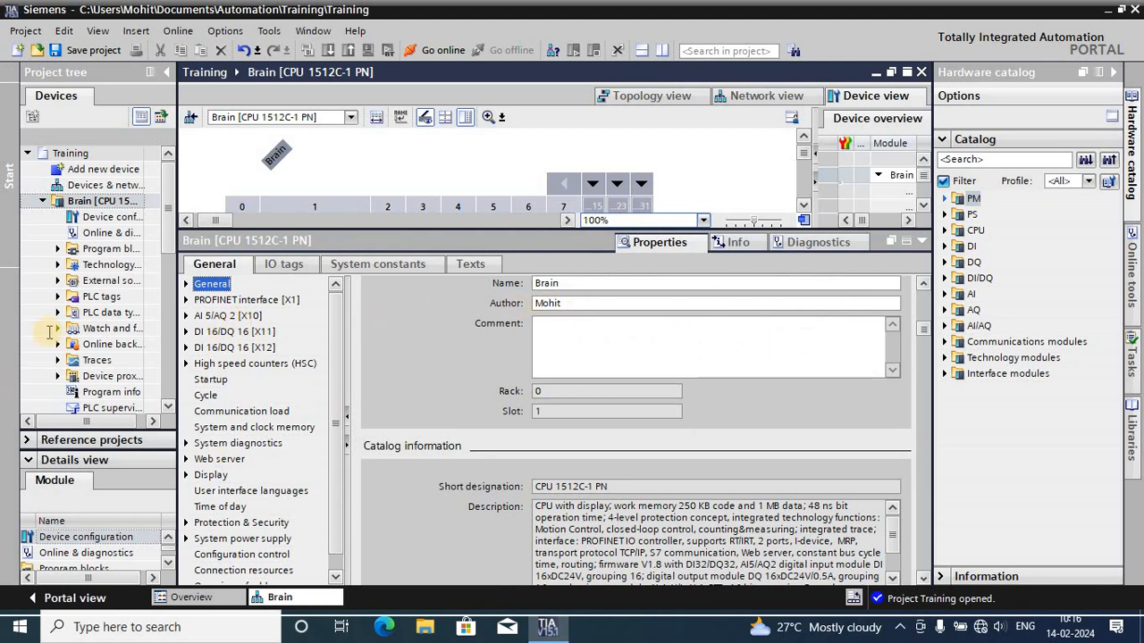
{"action": "left_click", "coordinate": [213, 287]}
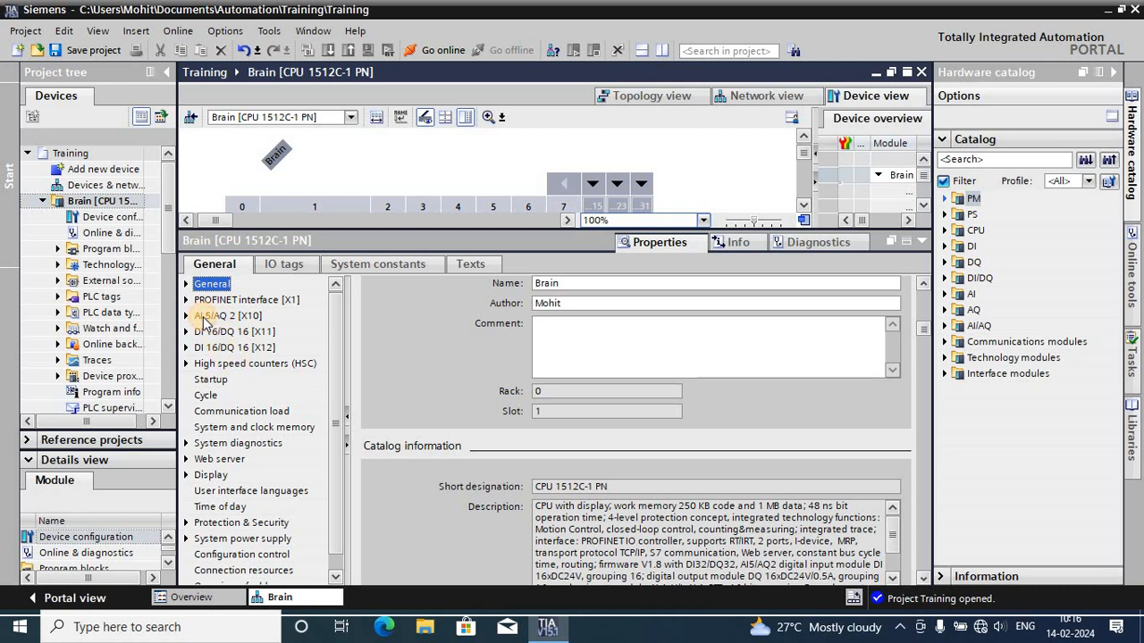
- Check the input and output addresses of the AI 5/AQ 2 [X10] module in the CPU properties
{"action": "left_click", "coordinate": [204, 317]}
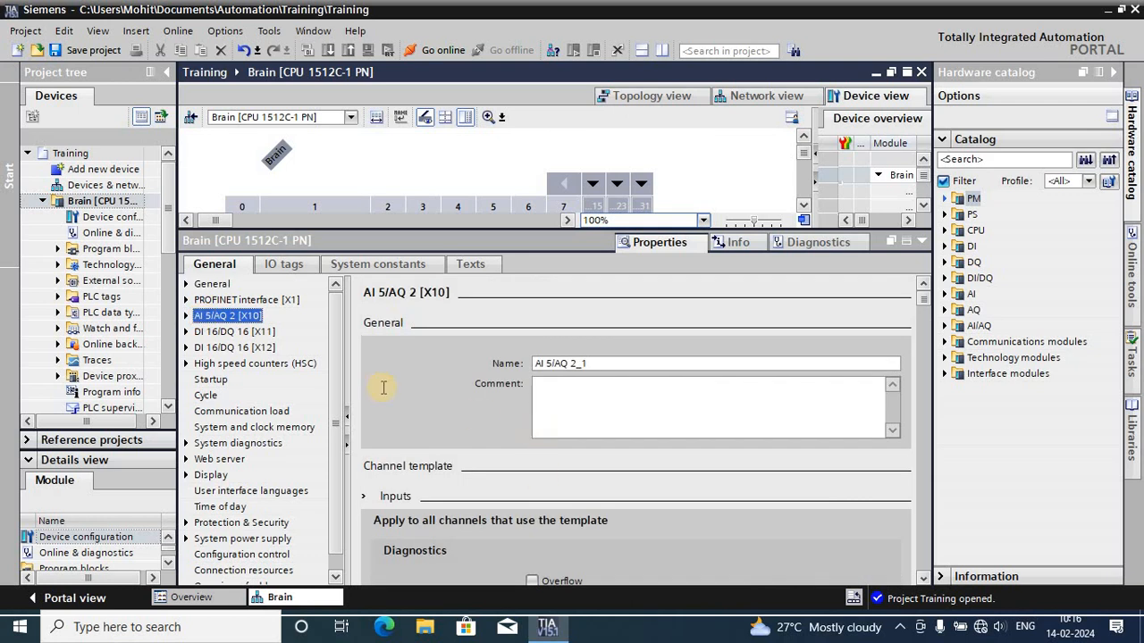
{"action": "left_click", "coordinate": [186, 347]}
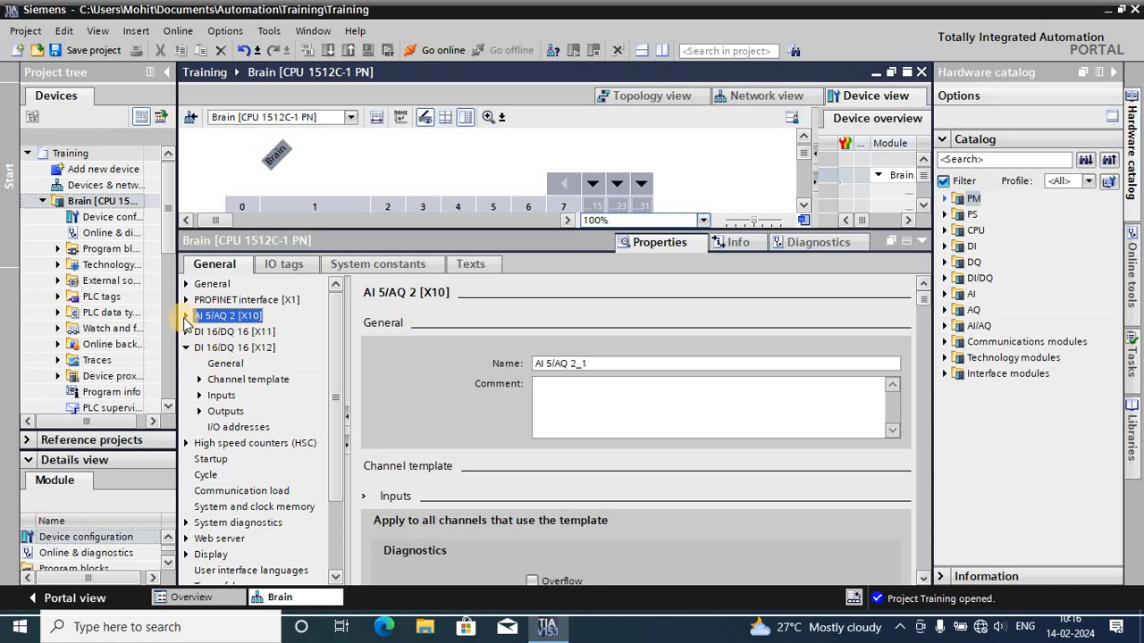
{"action": "left_click", "coordinate": [185, 318]}
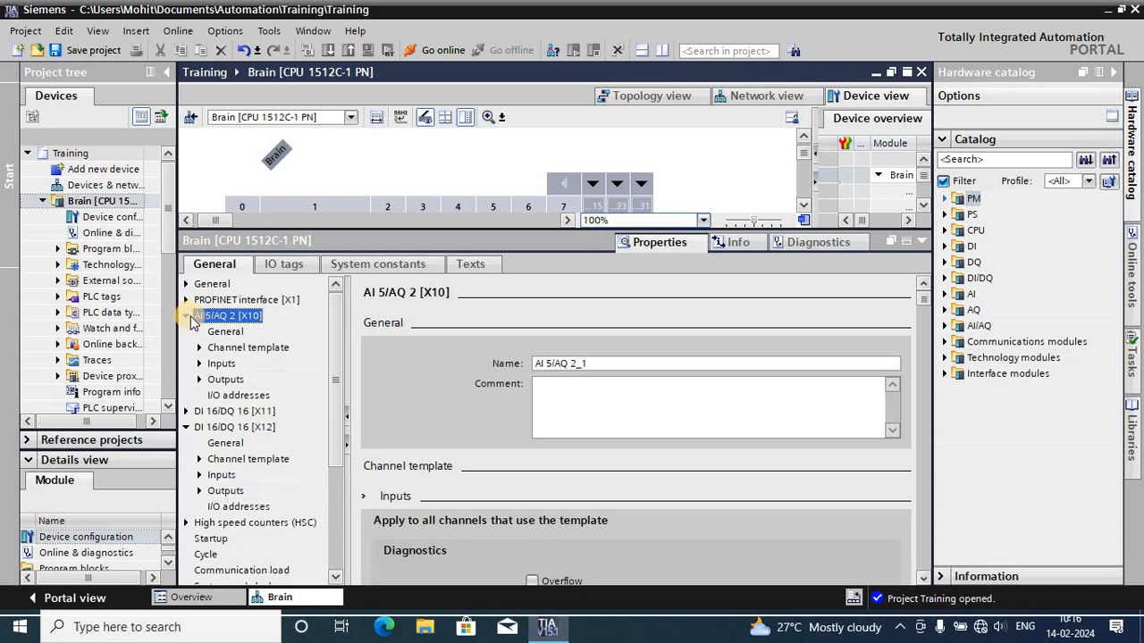
{"action": "left_click", "coordinate": [238, 395]}
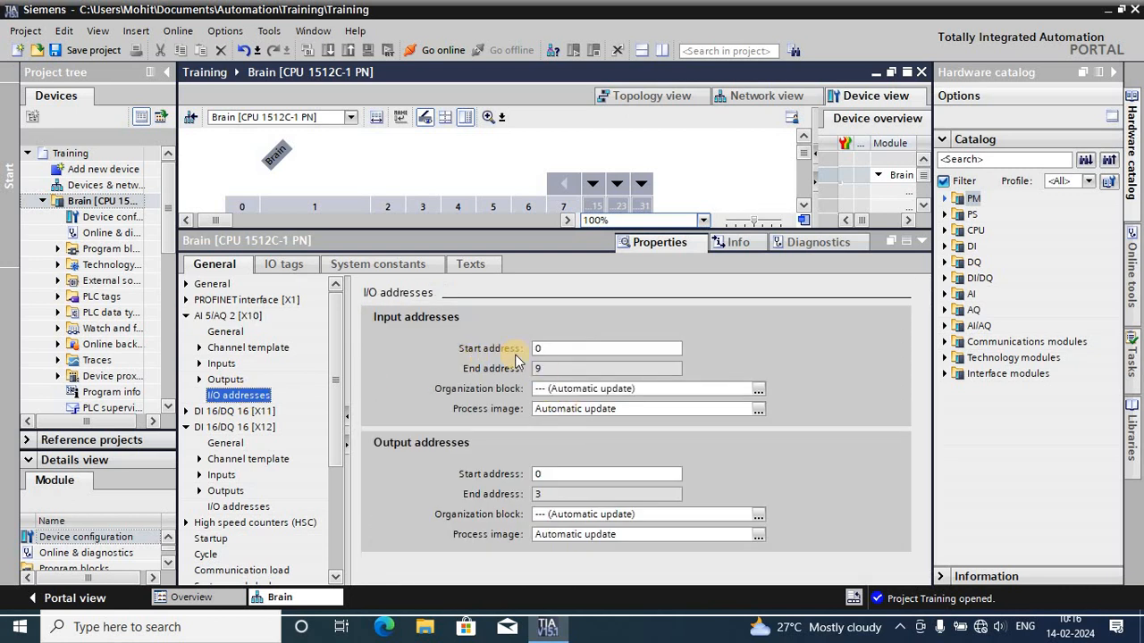
{"action": "left_click", "coordinate": [186, 315]}
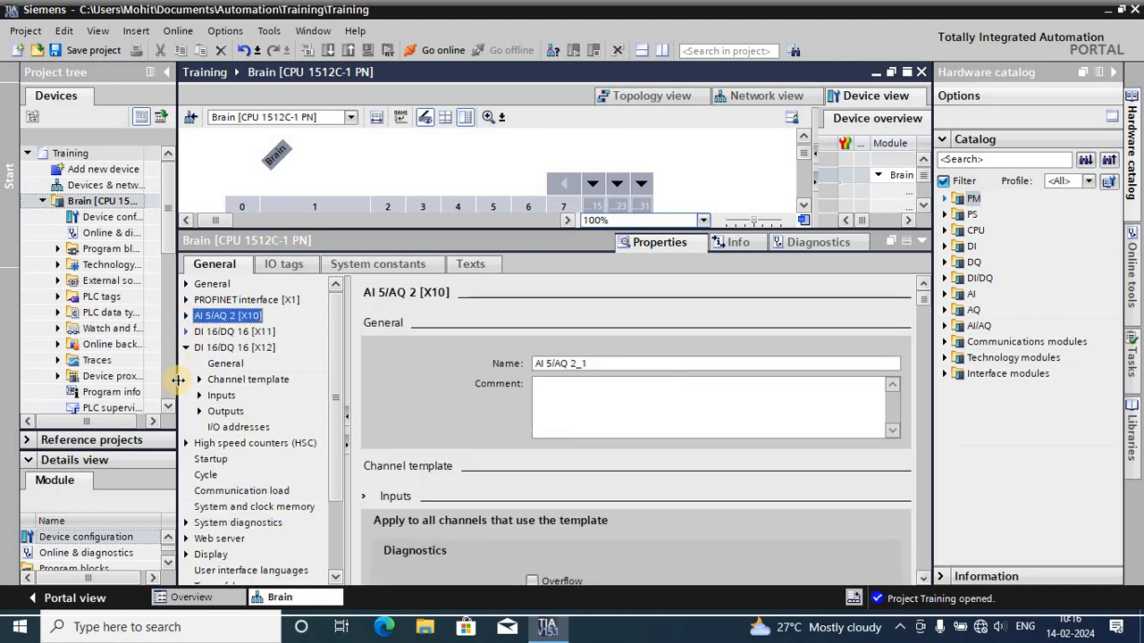
- Check the input and output start addresses of the DI 16/DQ 16 [X11] module and collapse both digital module entries
{"action": "left_click", "coordinate": [186, 332]}
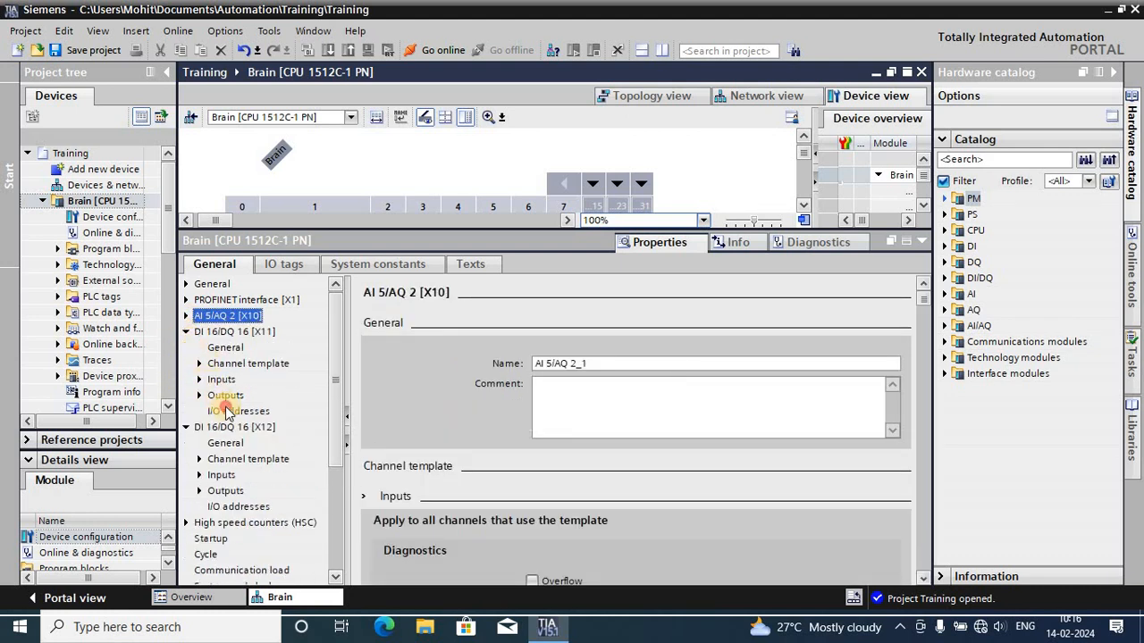
{"action": "left_click", "coordinate": [230, 411]}
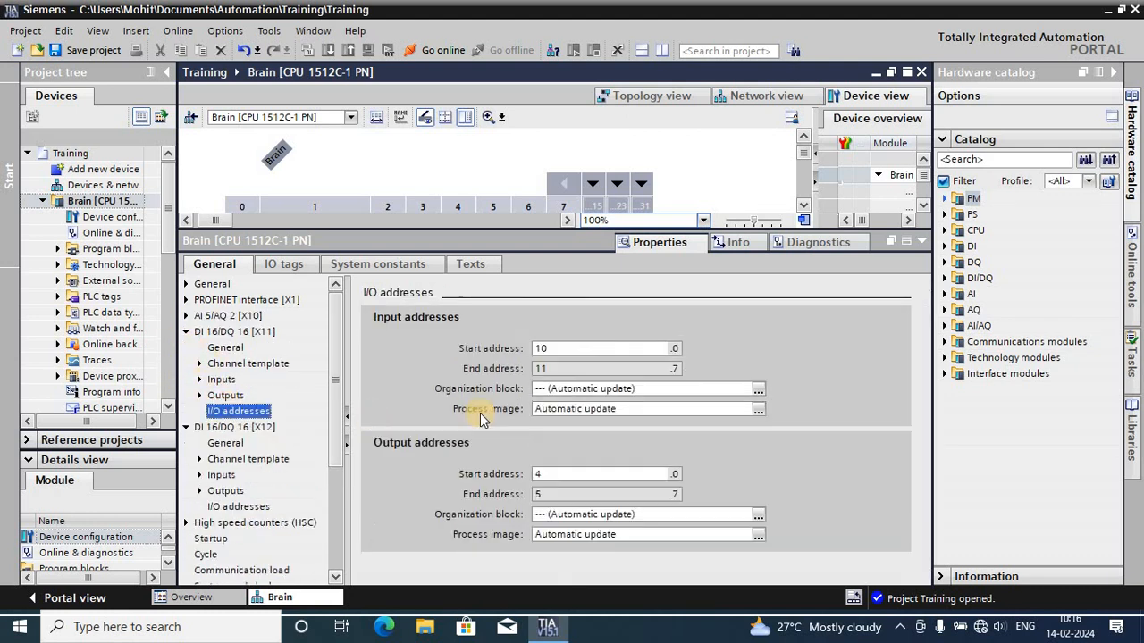
{"action": "left_click", "coordinate": [575, 347]}
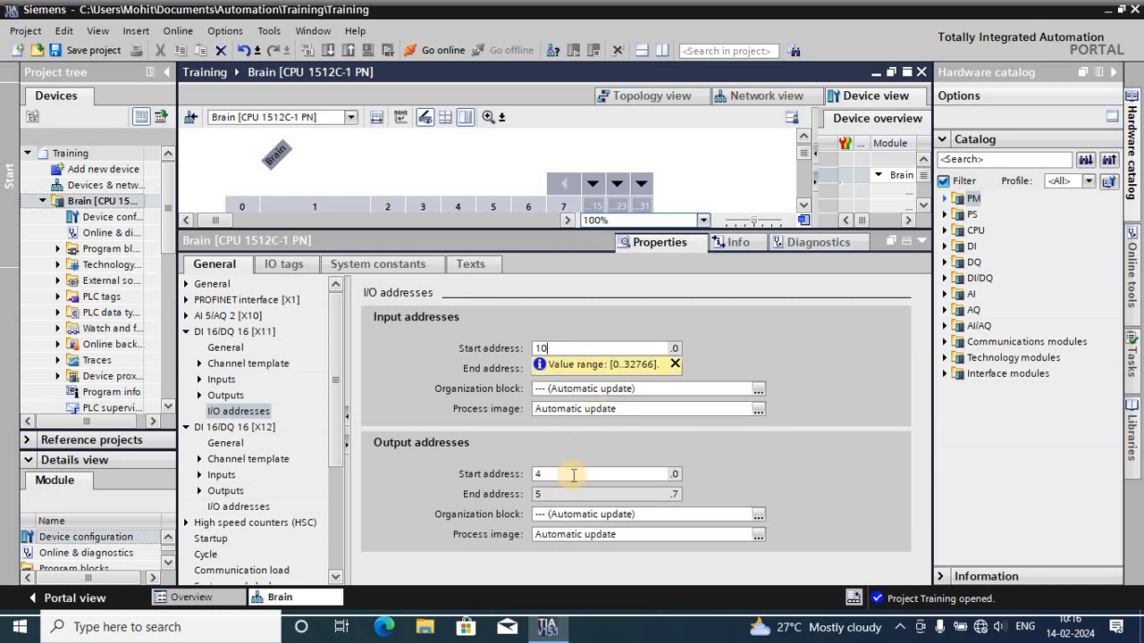
{"action": "left_click", "coordinate": [544, 474]}
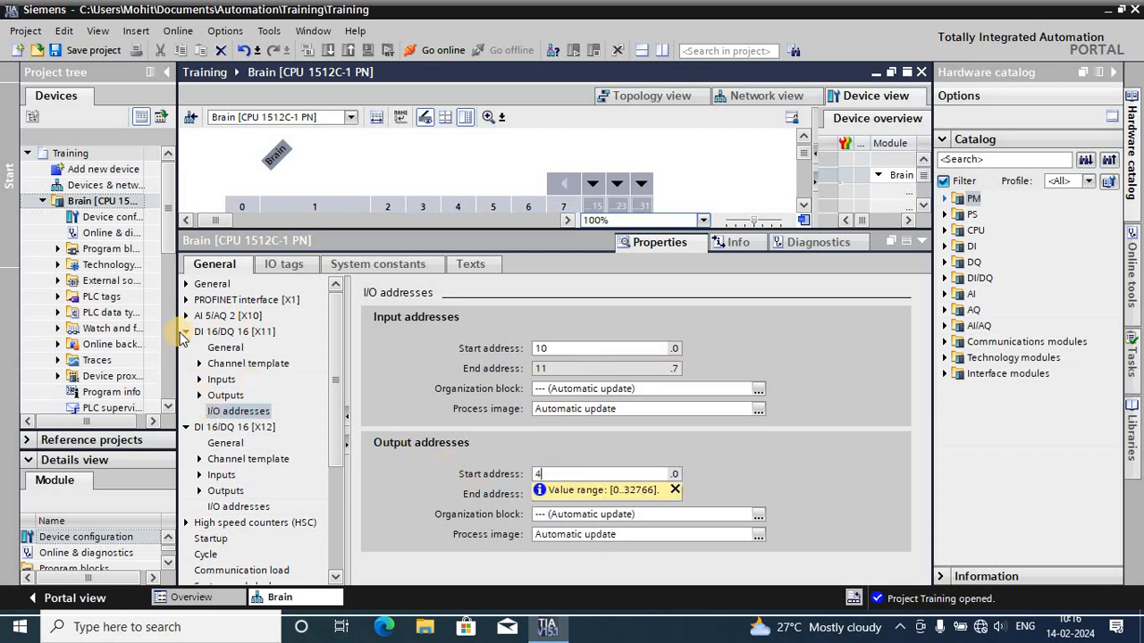
{"action": "left_click", "coordinate": [186, 333]}
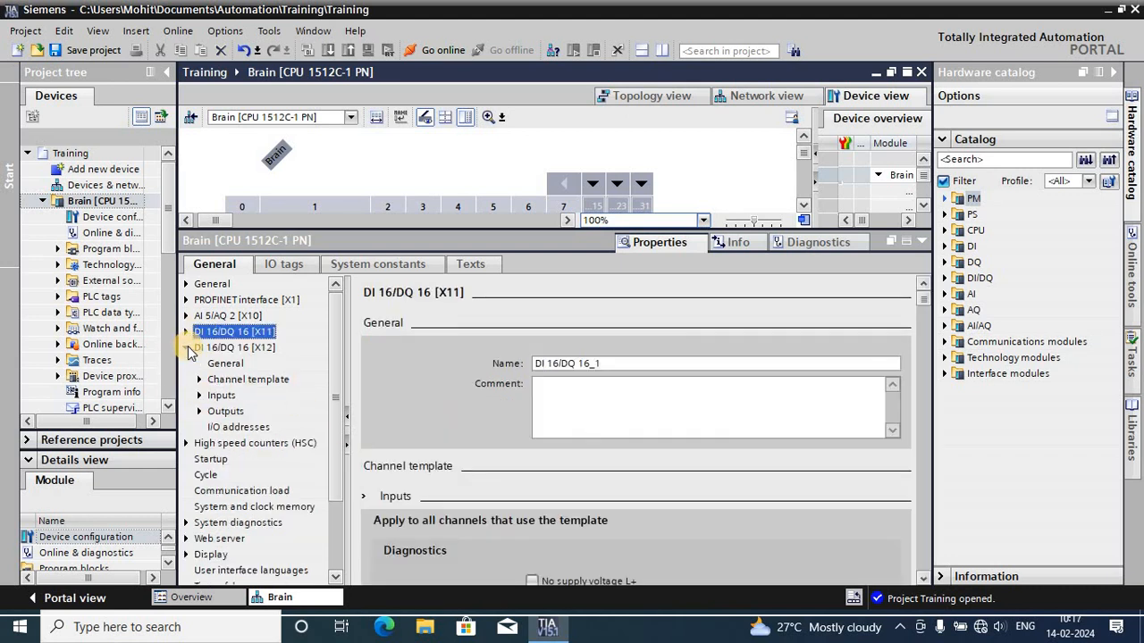
{"action": "left_click", "coordinate": [187, 347]}
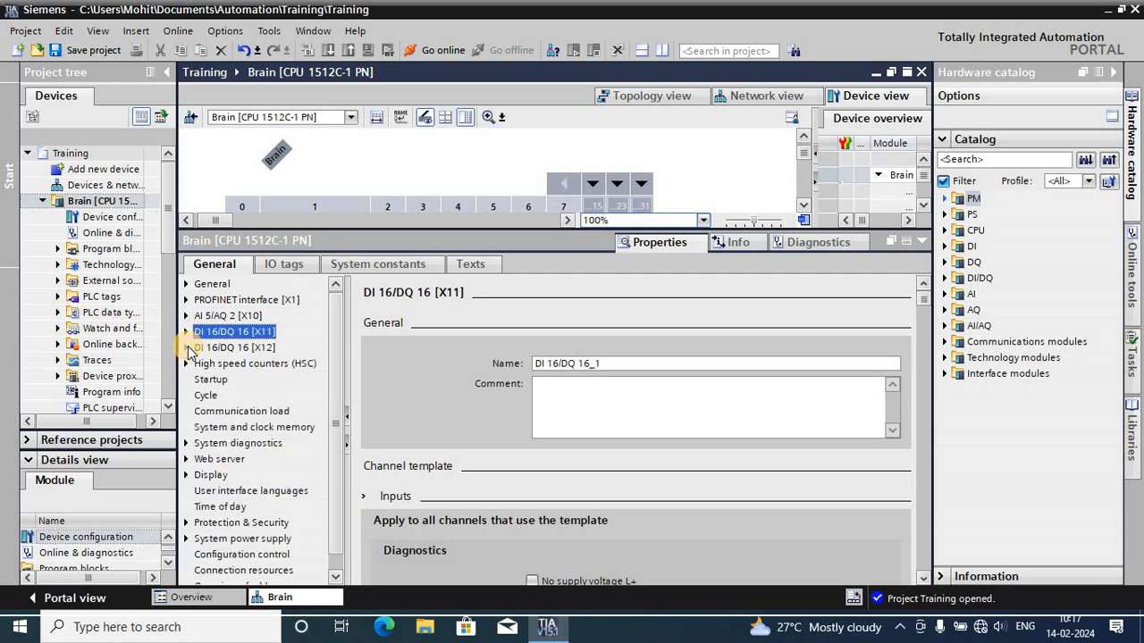
{"action": "left_click", "coordinate": [187, 348]}
{"action": "left_click", "coordinate": [187, 348]}
- Enable the use of the clock memory byte in the CPU's system and clock memory settings
{"action": "left_click", "coordinate": [271, 433]}
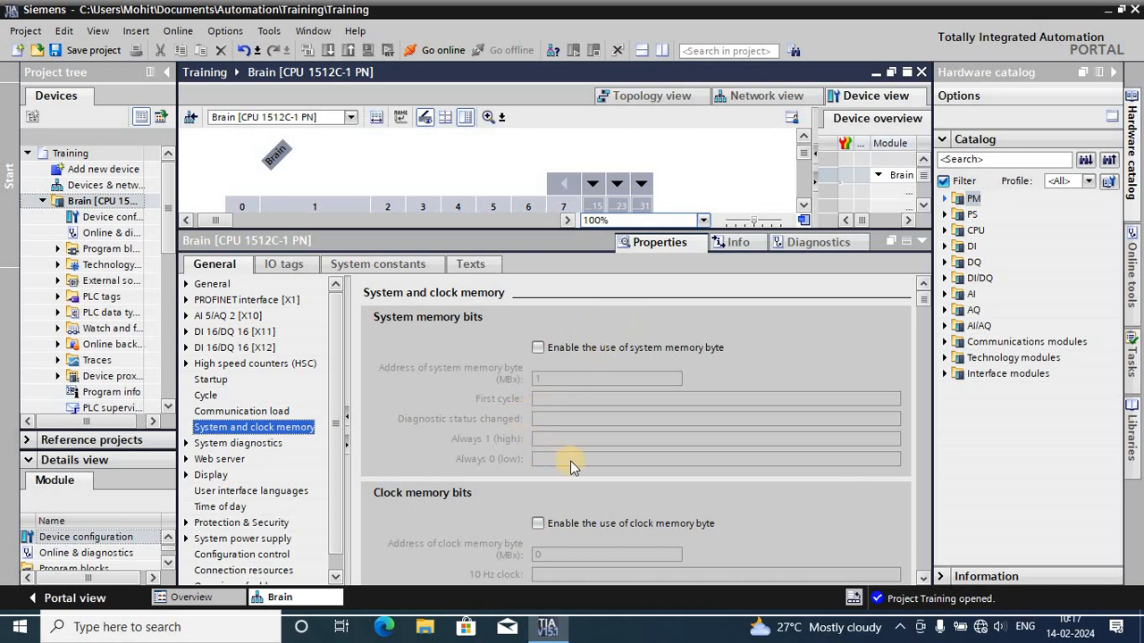
{"action": "scroll", "coordinate": [570, 461], "scroll_direction": "down", "scroll_amount": 2}
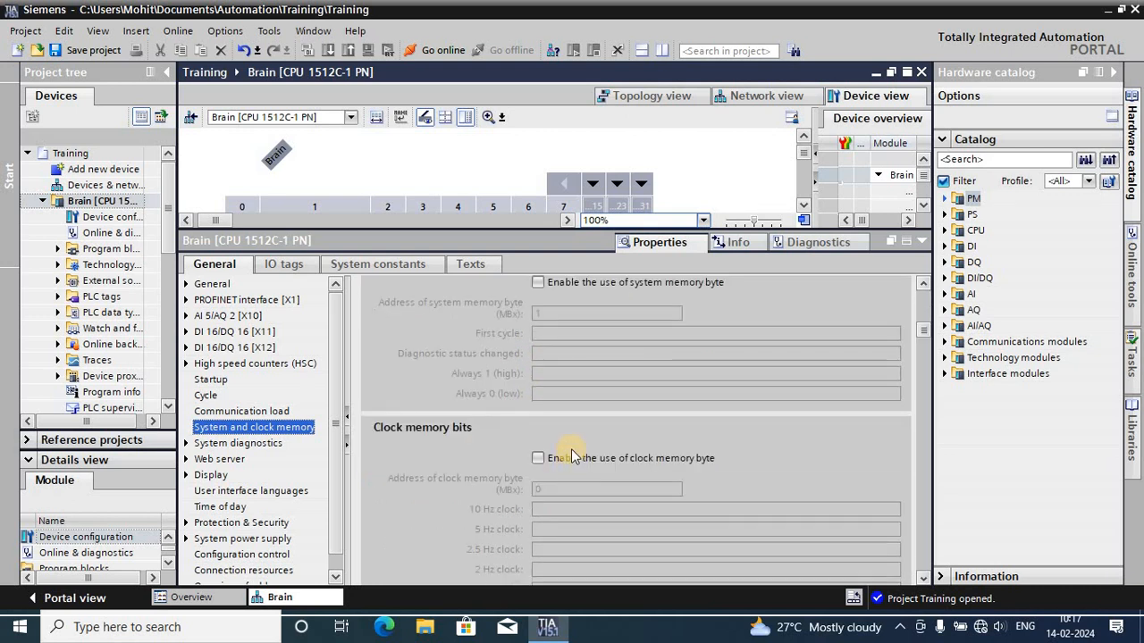
{"action": "scroll", "coordinate": [571, 455], "scroll_direction": "down", "scroll_amount": 3}
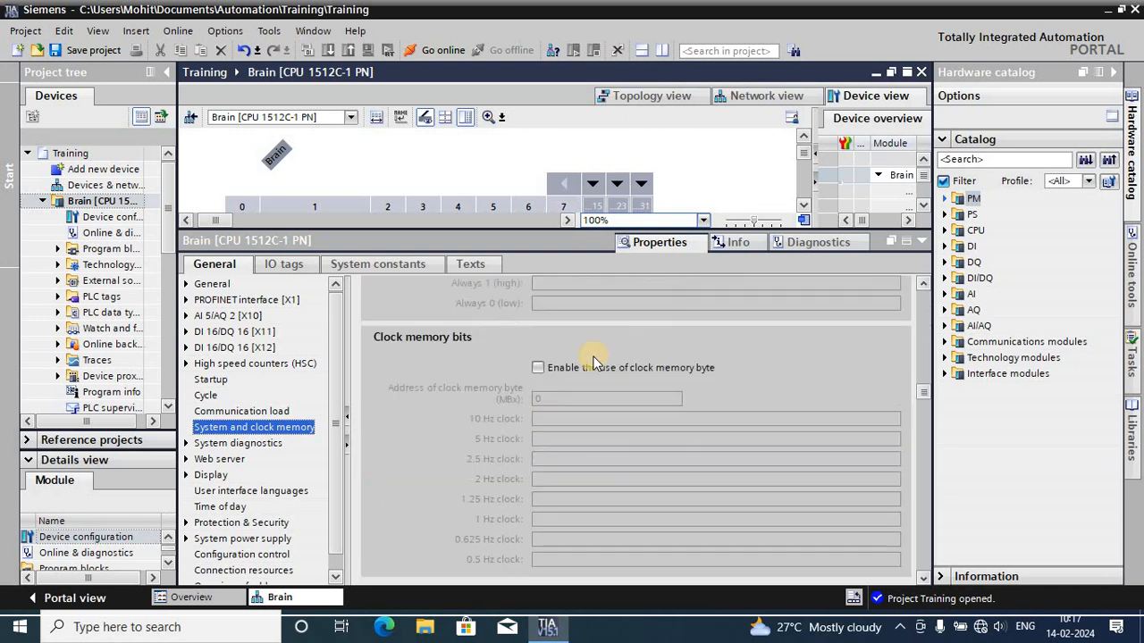
{"action": "left_click", "coordinate": [537, 368]}
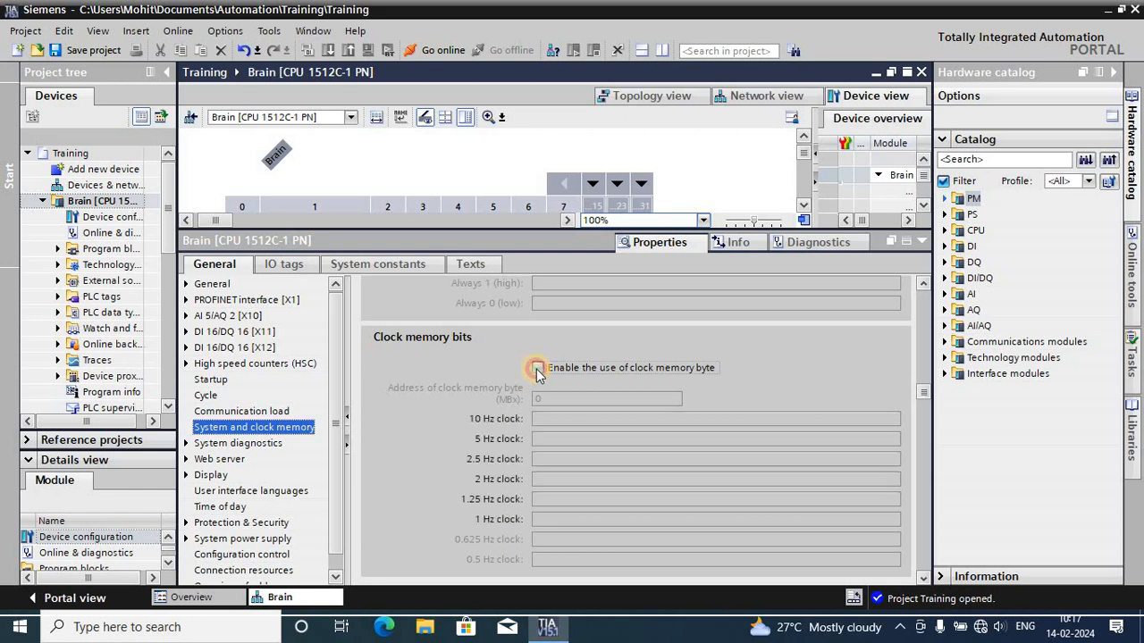
{"action": "left_click", "coordinate": [537, 368]}
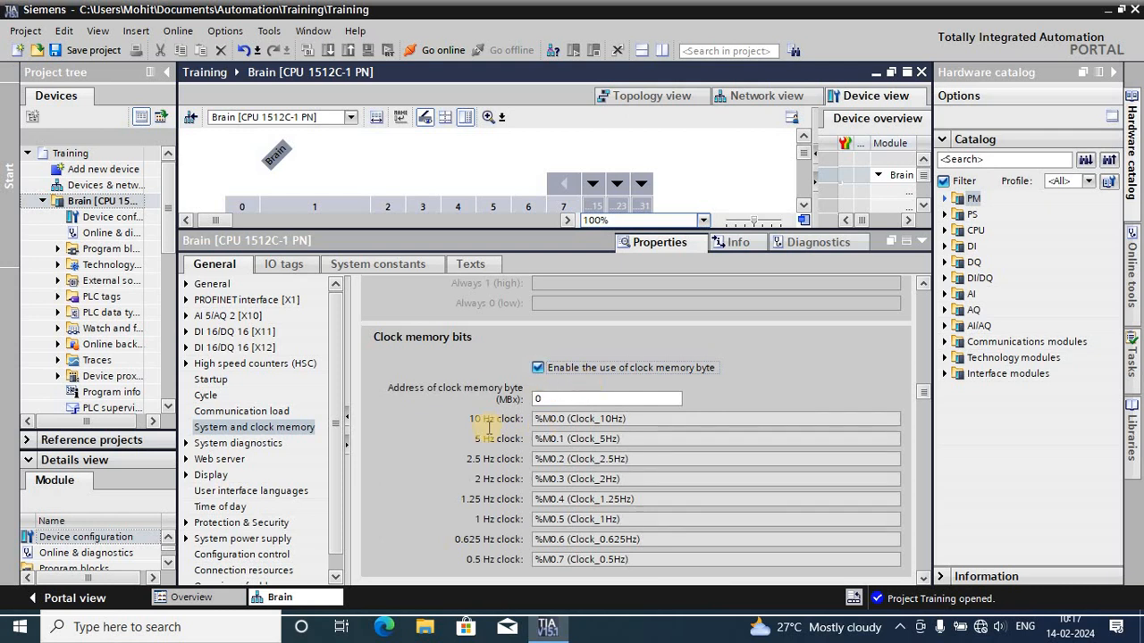
- Review the clock memory byte address and the memory bits assigned to the individual clock frequencies
{"action": "left_click", "coordinate": [508, 403]}
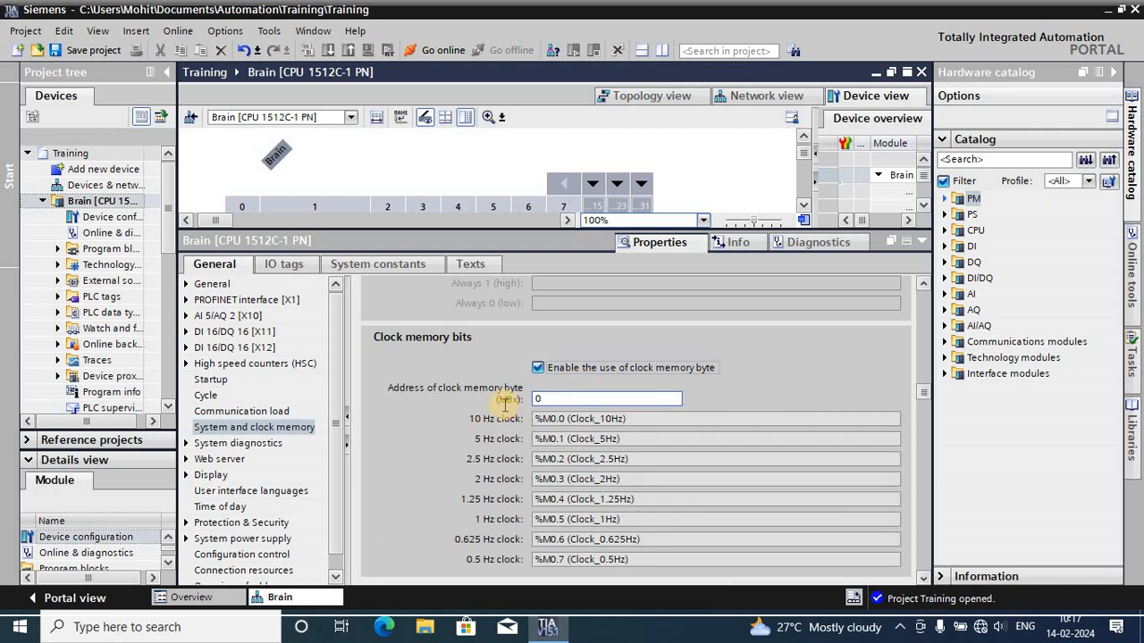
{"action": "left_click", "coordinate": [547, 400]}
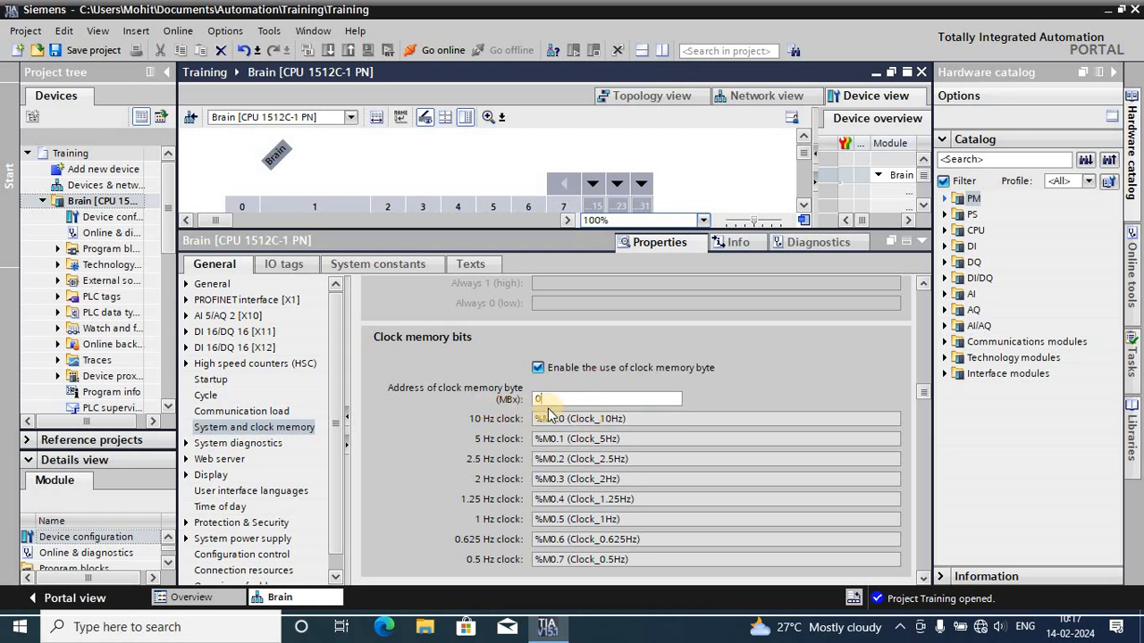
{"action": "left_click", "coordinate": [610, 461]}
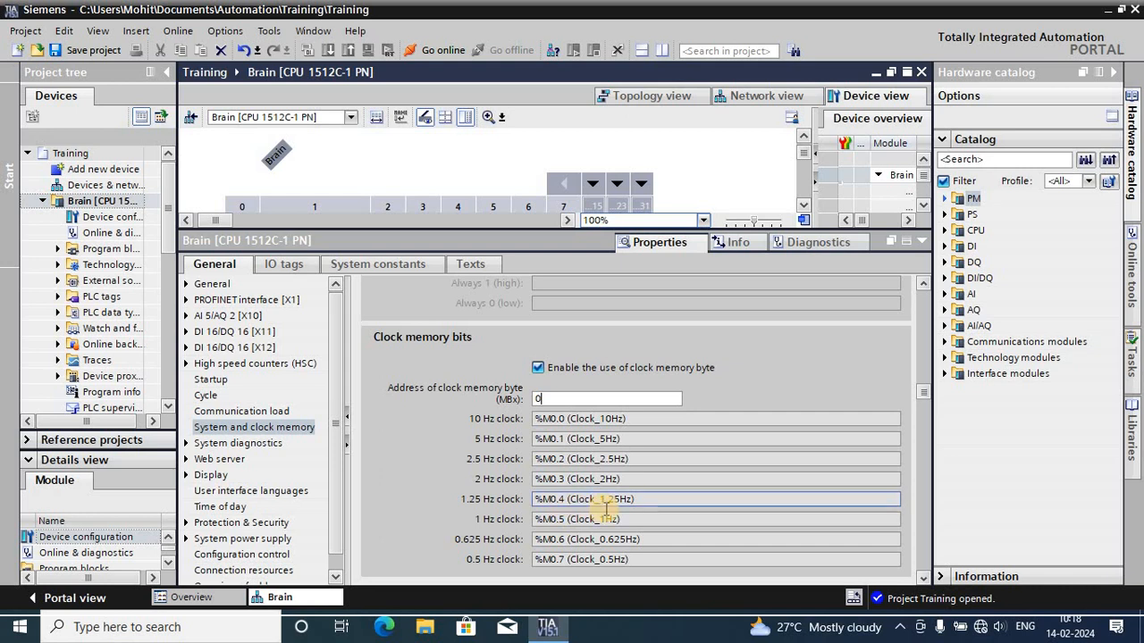
{"action": "scroll", "coordinate": [615, 509], "scroll_direction": "down", "scroll_amount": 3}
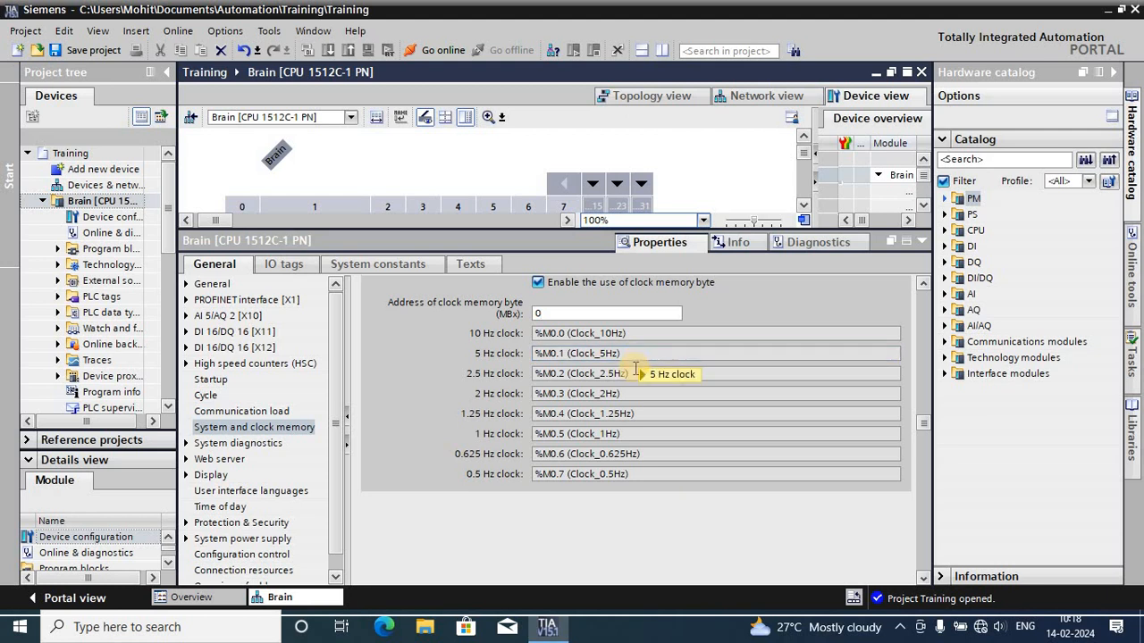
{"action": "scroll", "coordinate": [636, 375], "scroll_direction": "up", "scroll_amount": 4}
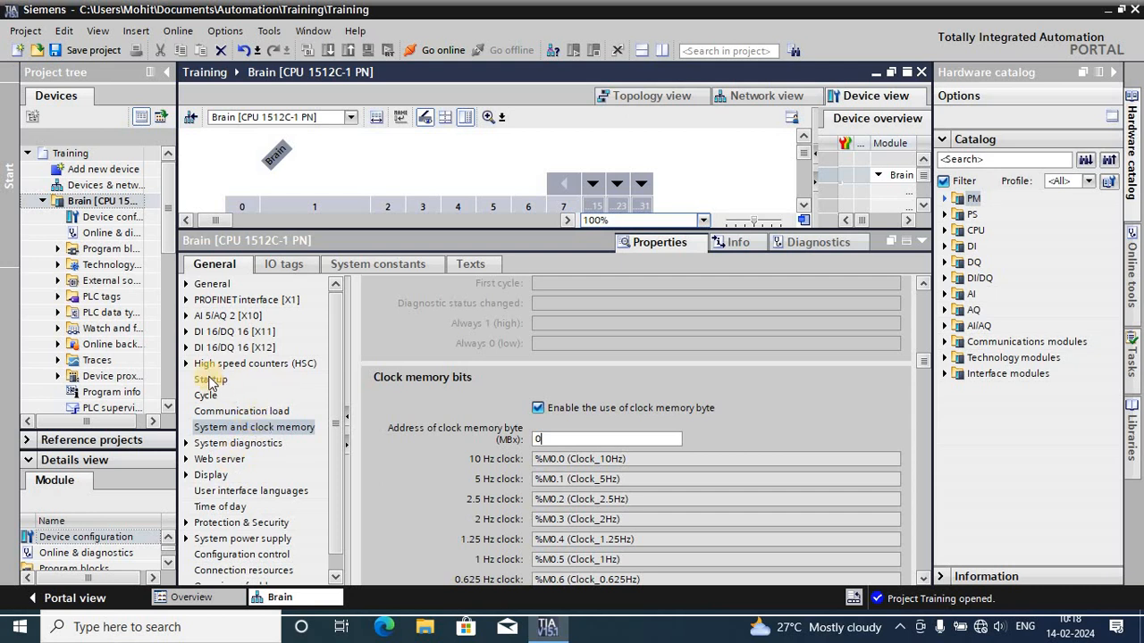
- Check the IP address and subnet mask in the Ethernet addresses of PROFINET interface [X1], and collapse the properties area
{"action": "left_click", "coordinate": [186, 301]}
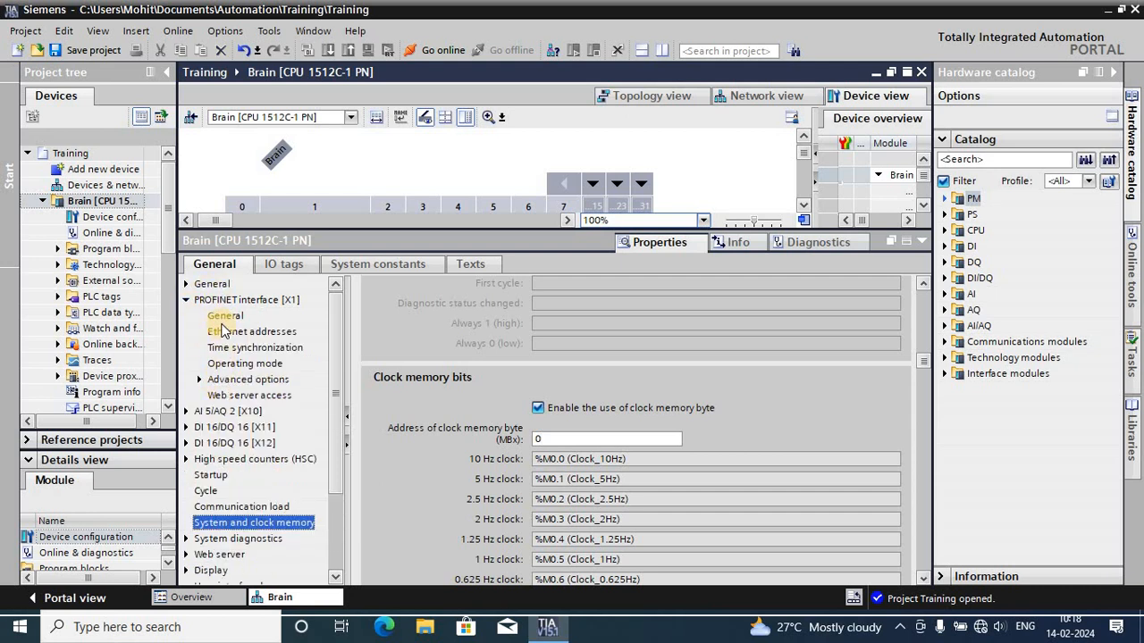
{"action": "left_click", "coordinate": [231, 334]}
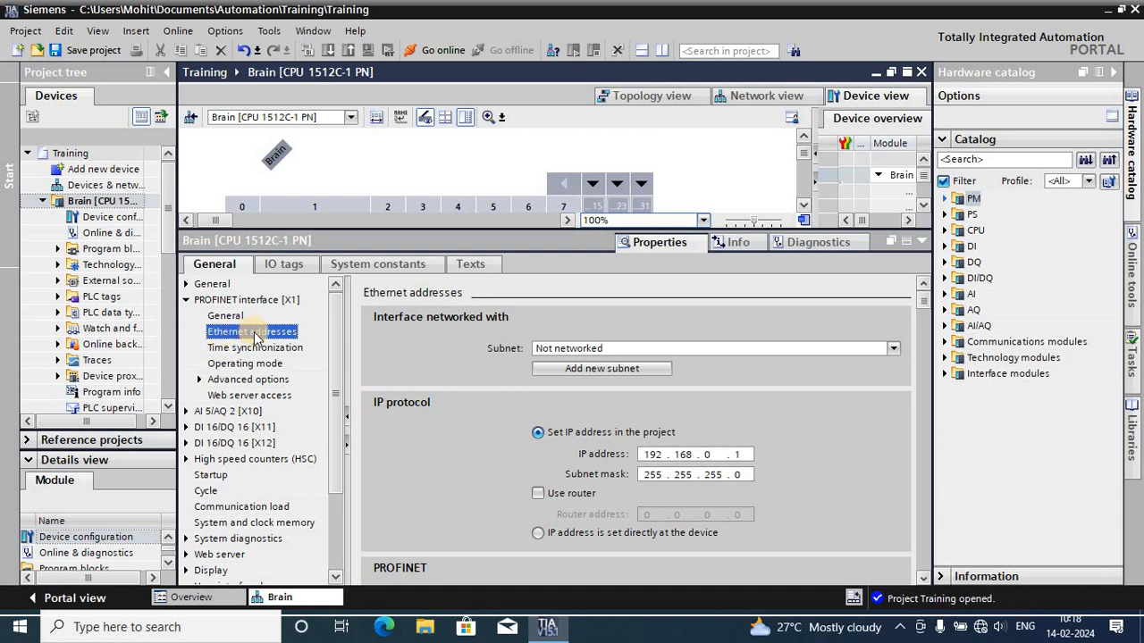
{"action": "scroll", "coordinate": [659, 383], "scroll_direction": "down", "scroll_amount": 2}
{"action": "left_click", "coordinate": [649, 390]}
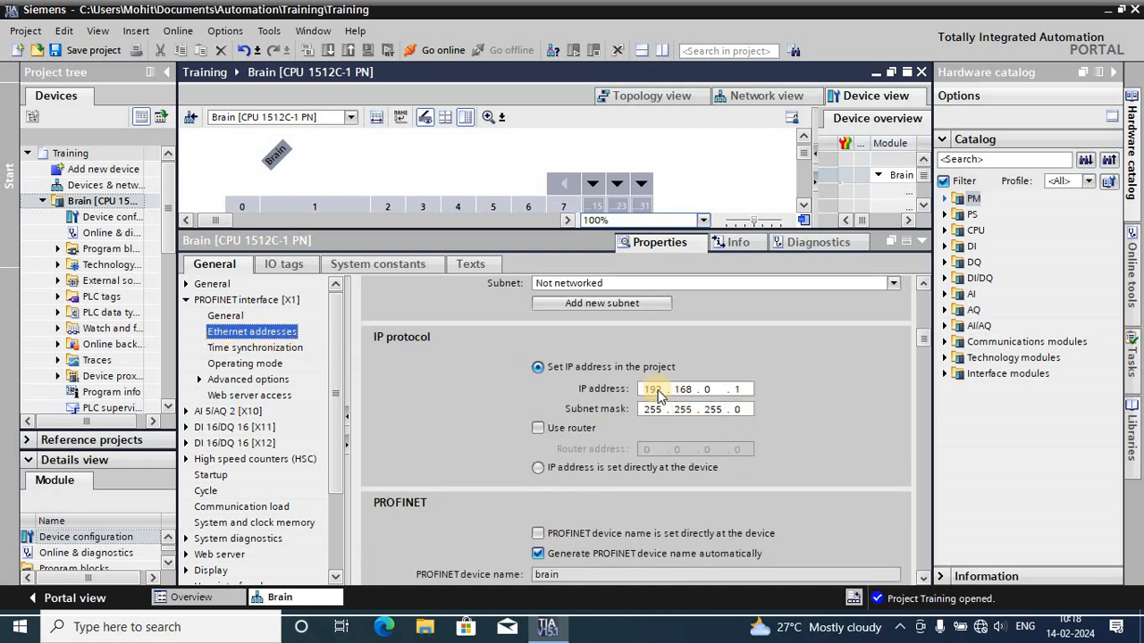
{"action": "left_click", "coordinate": [659, 391]}
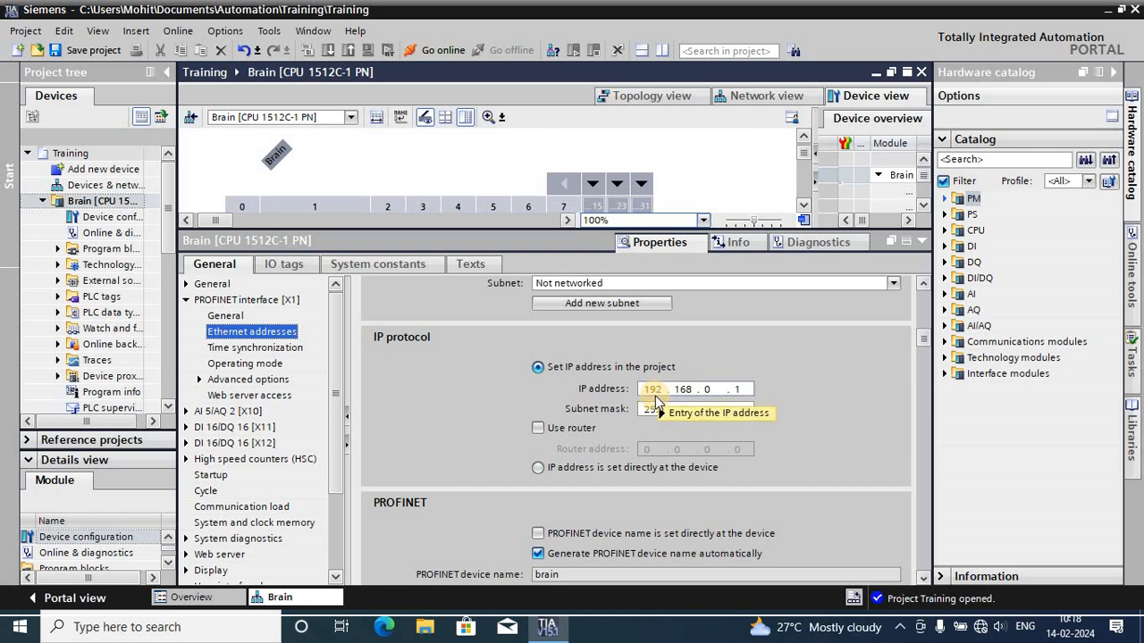
{"action": "left_click", "coordinate": [730, 392]}
{"action": "double_click", "coordinate": [742, 389]}
{"action": "left_click", "coordinate": [748, 388]}
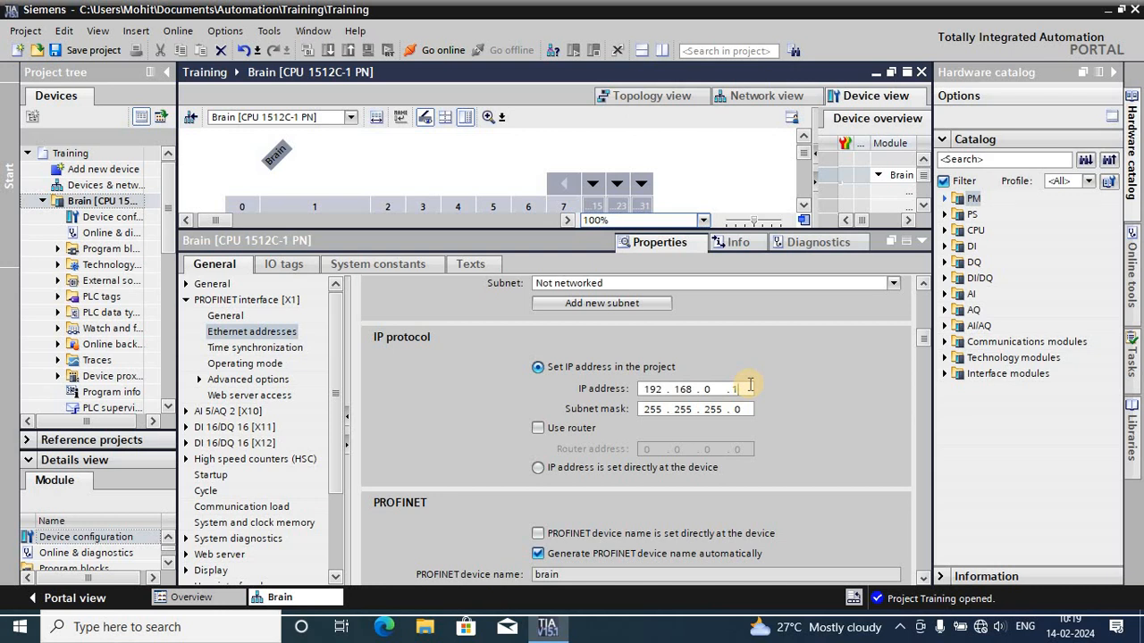
{"action": "left_click", "coordinate": [923, 241]}
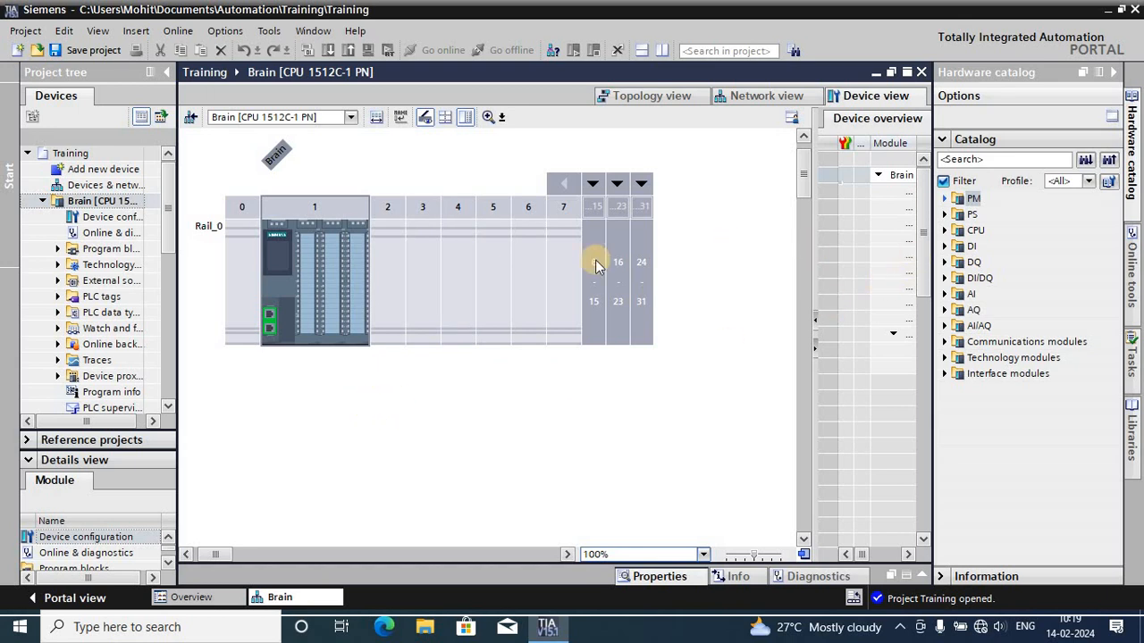
- Add the DI 16x24VDC / DQ 16x24VDC module 6ES7 523-1BL00-0AA0 from the hardware catalog to slot 2 of Rail_0
{"action": "left_click", "coordinate": [377, 263]}
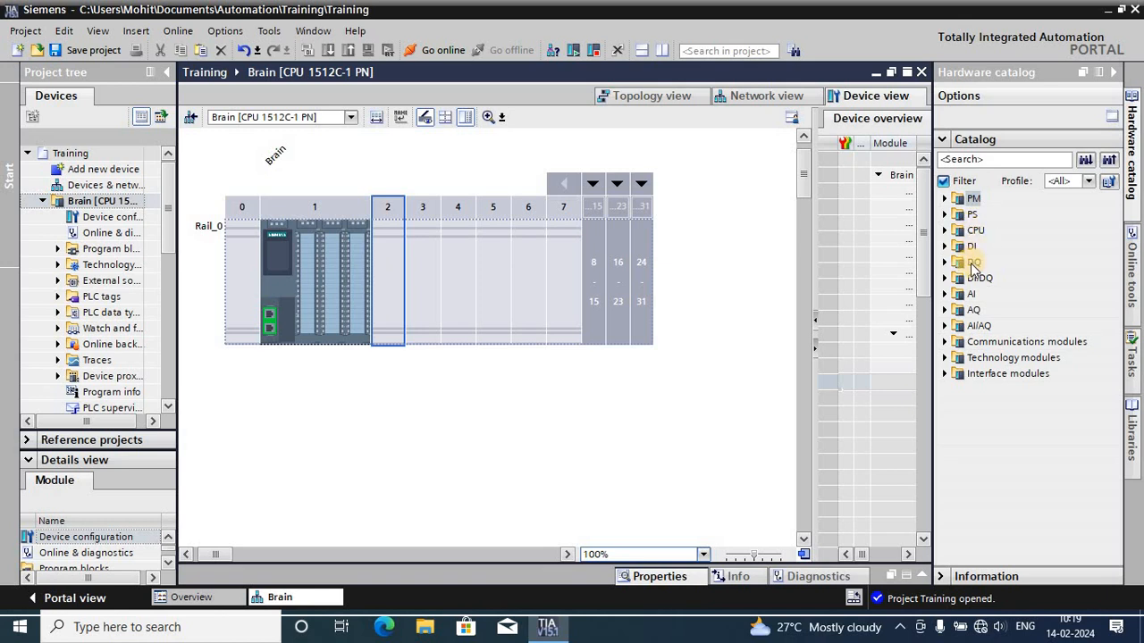
{"action": "left_click", "coordinate": [946, 279]}
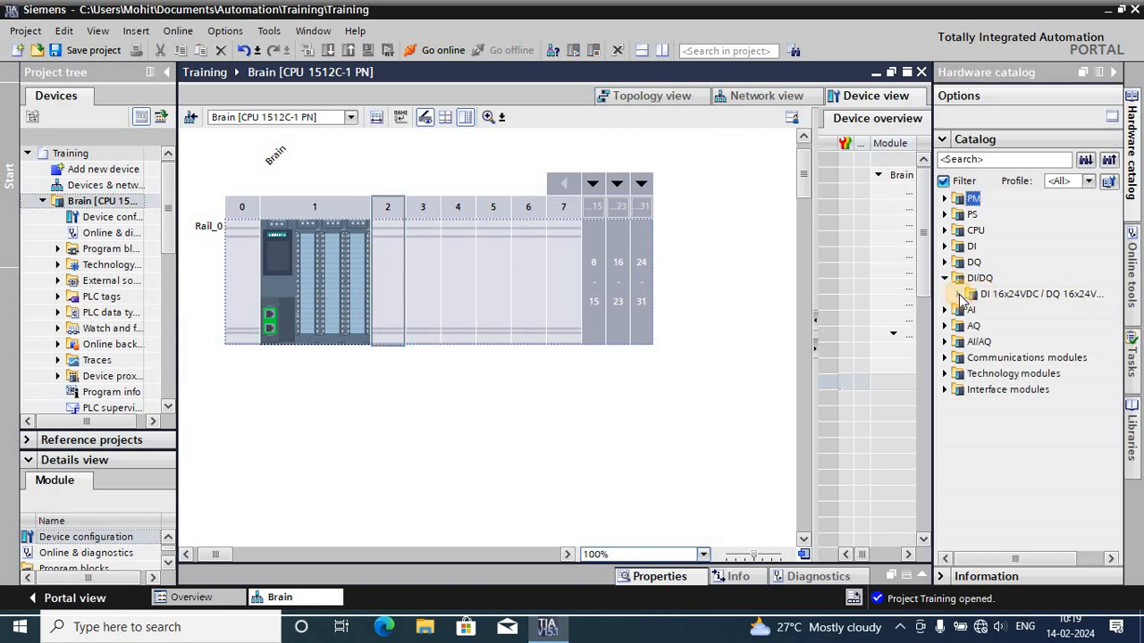
{"action": "left_click", "coordinate": [958, 294]}
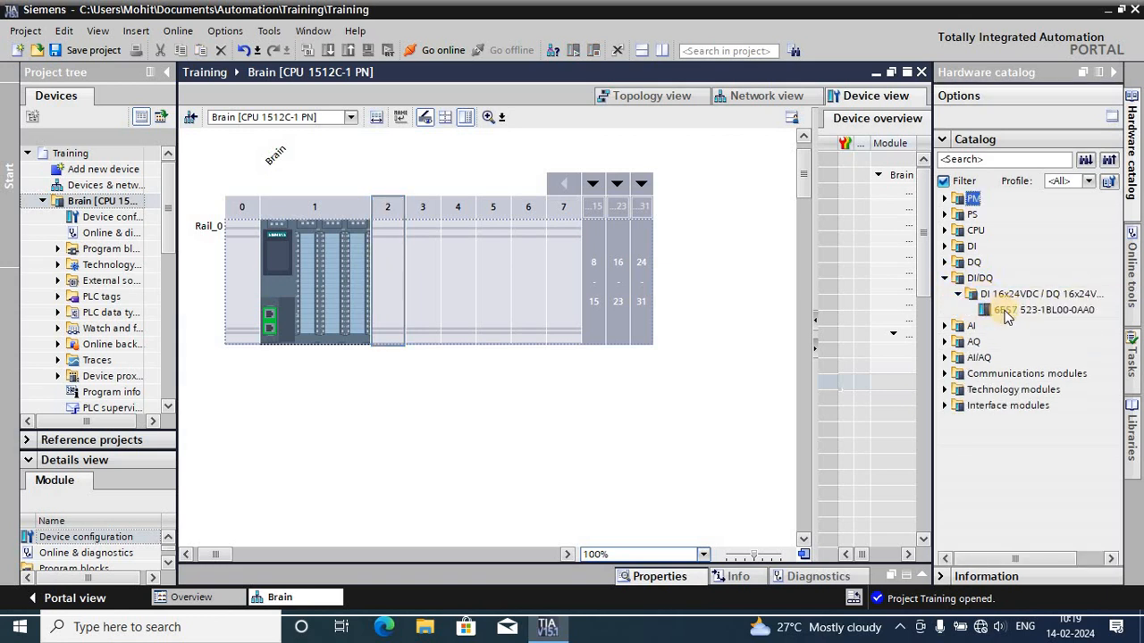
{"action": "left_click", "coordinate": [1008, 312]}
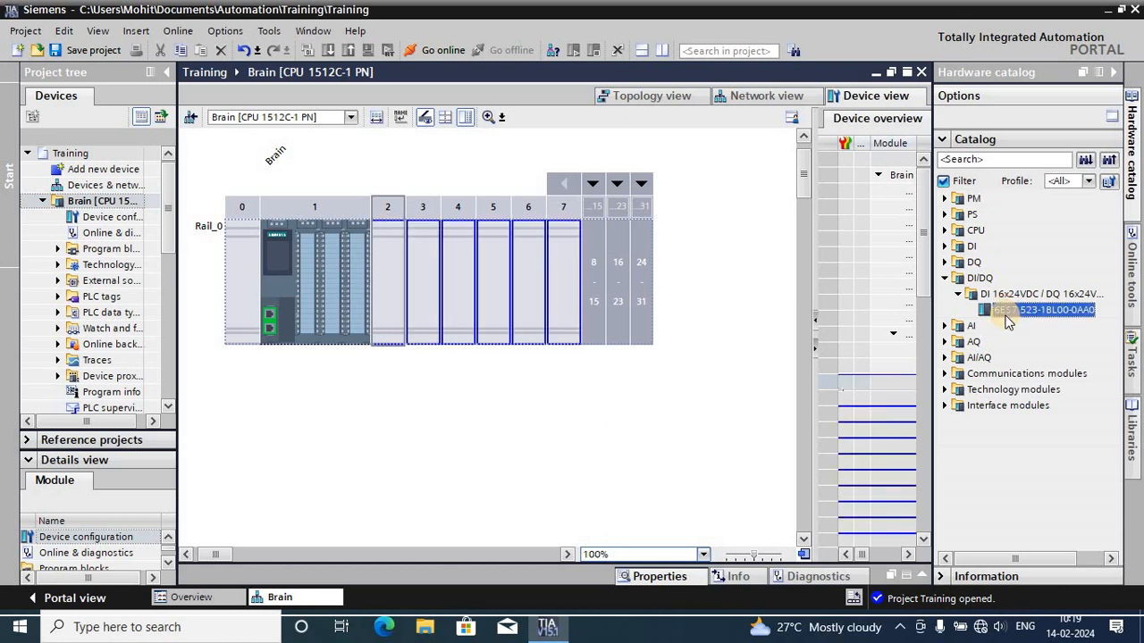
{"action": "left_click_drag", "start_coordinate": [1008, 315], "coordinate": [382, 278]}
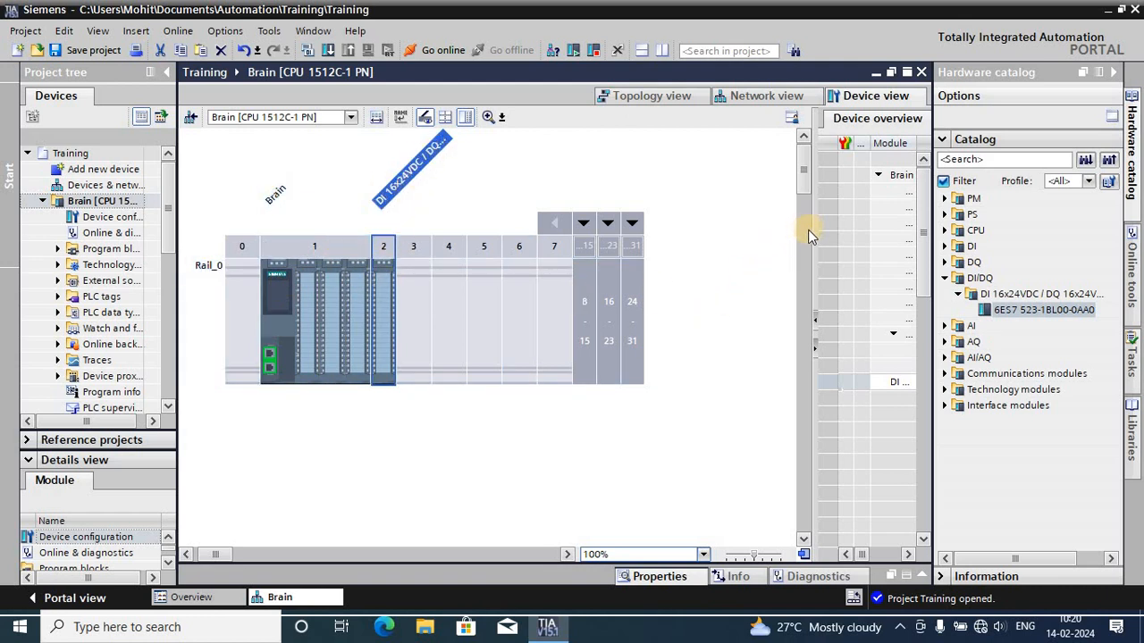
- Widen the device overview to examine the I and Q addresses of the slot 2 module and of Brain's submodules
{"action": "left_click_drag", "start_coordinate": [812, 293], "coordinate": [676, 306]}
{"action": "left_click", "coordinate": [740, 176]}
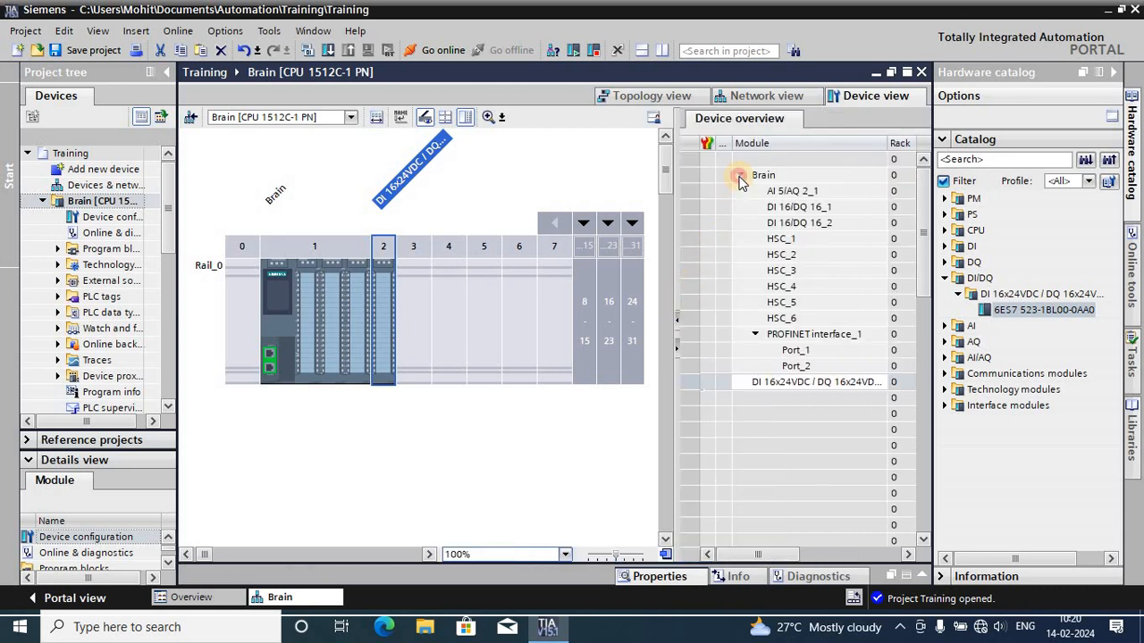
{"action": "left_click", "coordinate": [740, 176]}
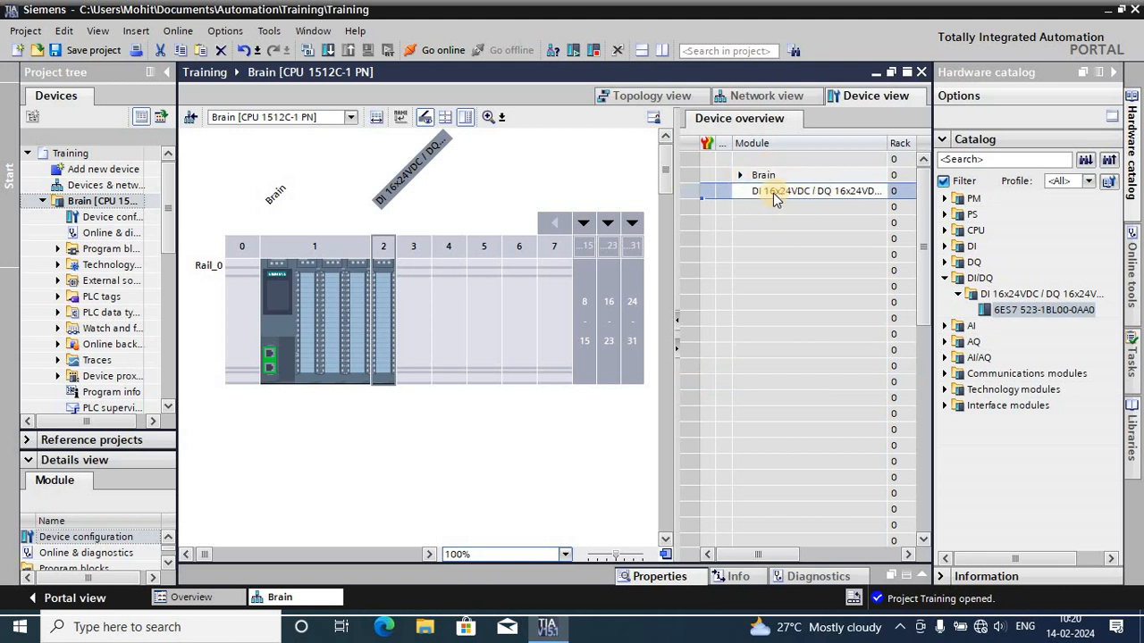
{"action": "left_click", "coordinate": [774, 194]}
{"action": "left_click", "coordinate": [862, 196]}
{"action": "left_click", "coordinate": [753, 198]}
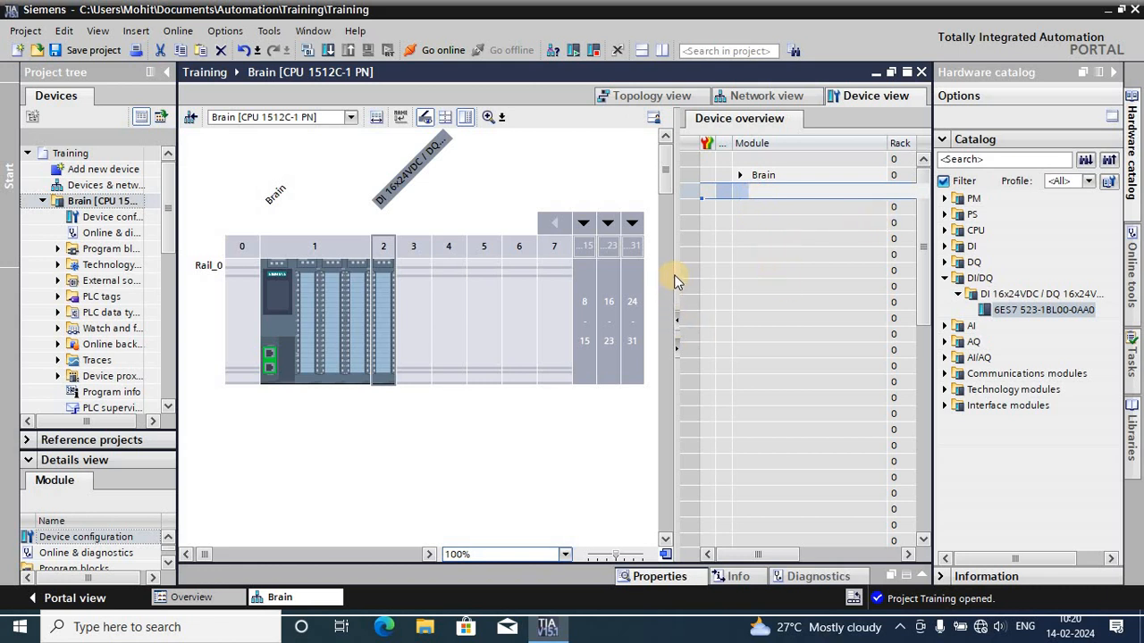
{"action": "left_click_drag", "start_coordinate": [675, 270], "coordinate": [509, 286]}
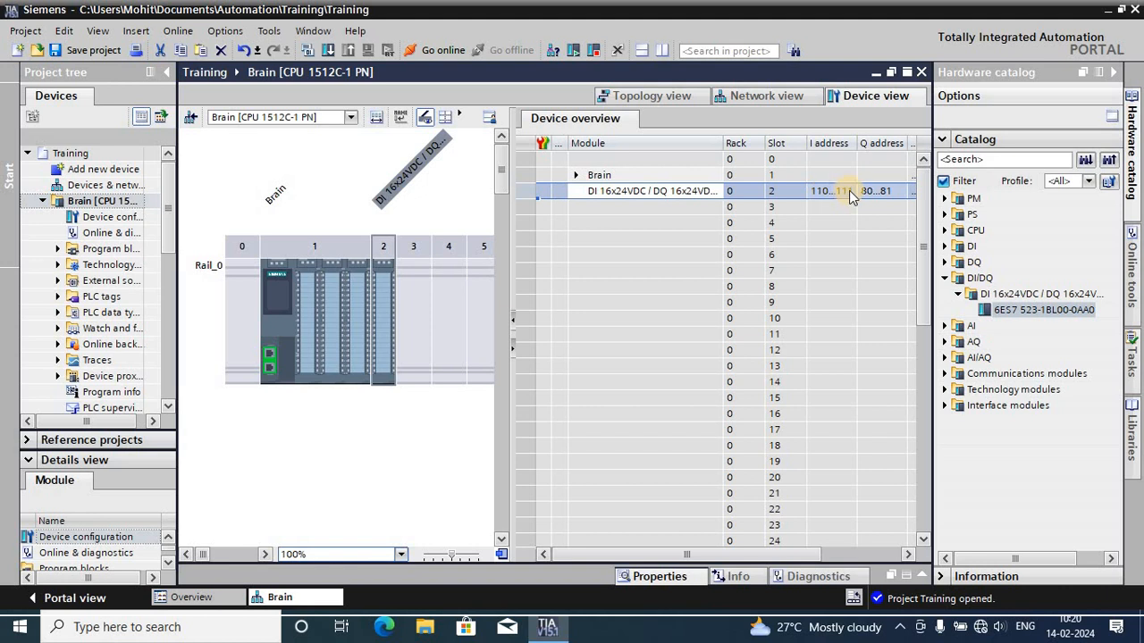
{"action": "left_click", "coordinate": [577, 176]}
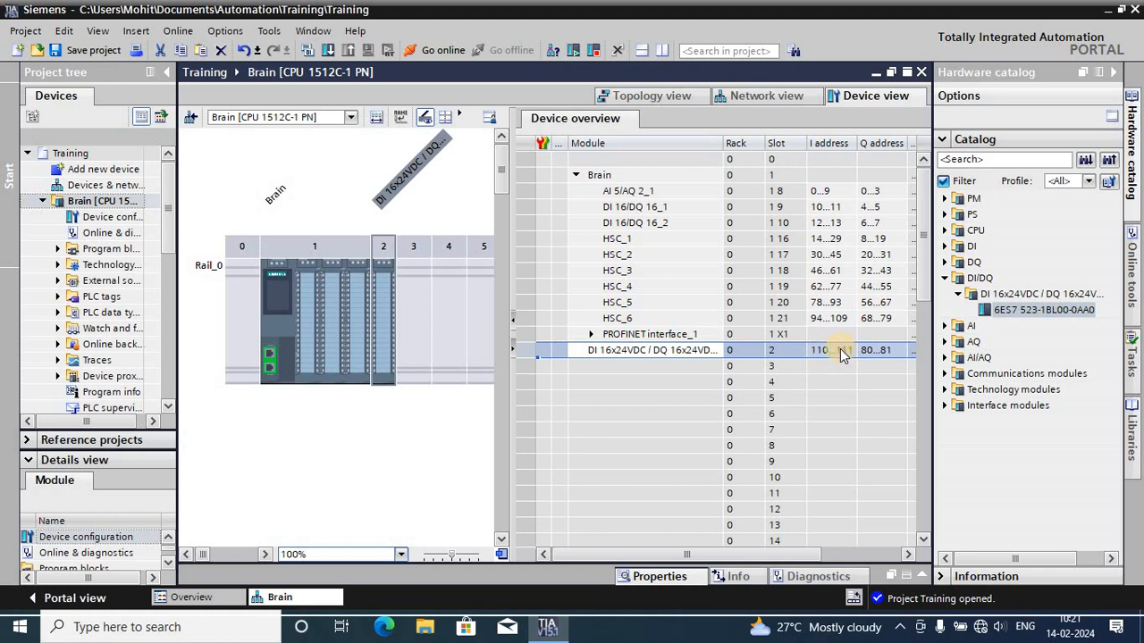
- Set both the I address and the Q address of HSC_1 to start at 200
{"action": "double_click", "coordinate": [827, 243]}
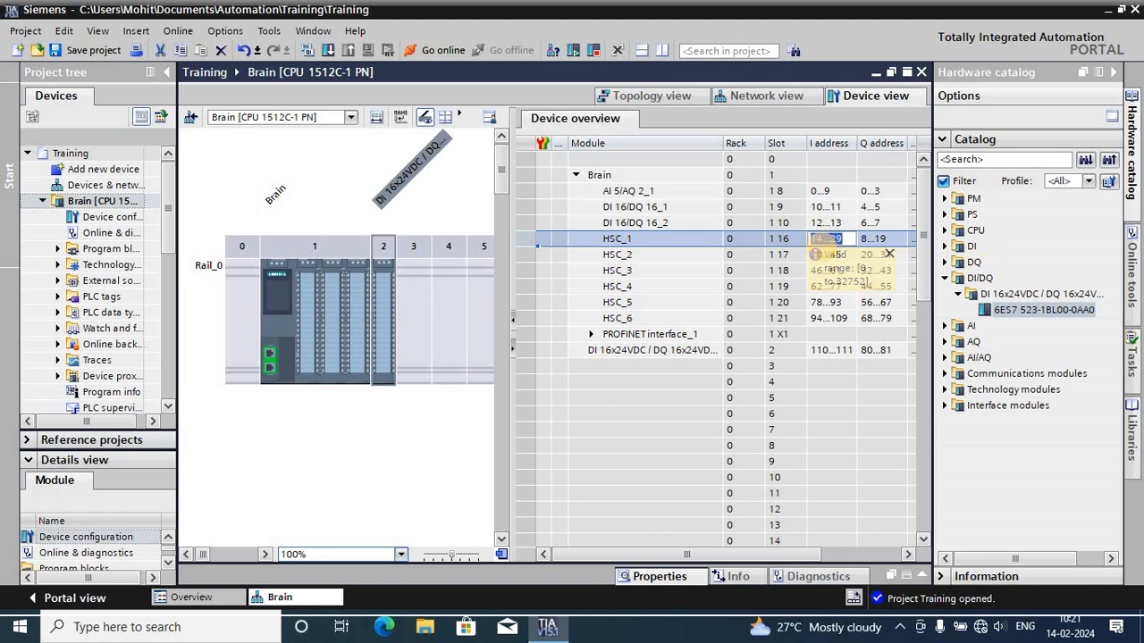
{"action": "type", "text": "200"}
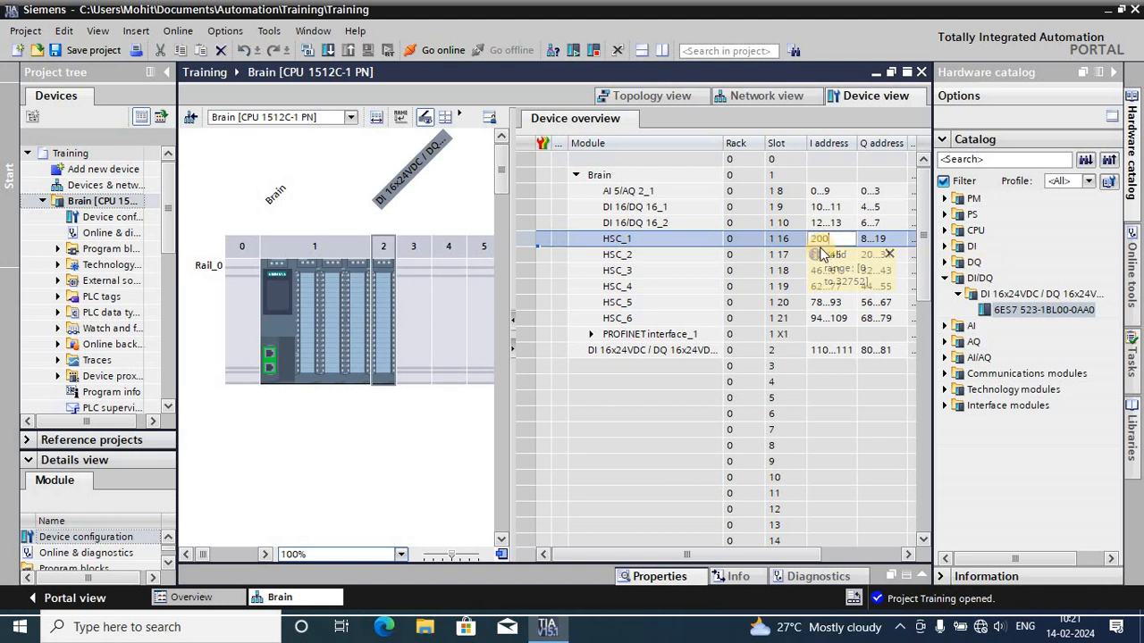
{"action": "left_click", "coordinate": [823, 408]}
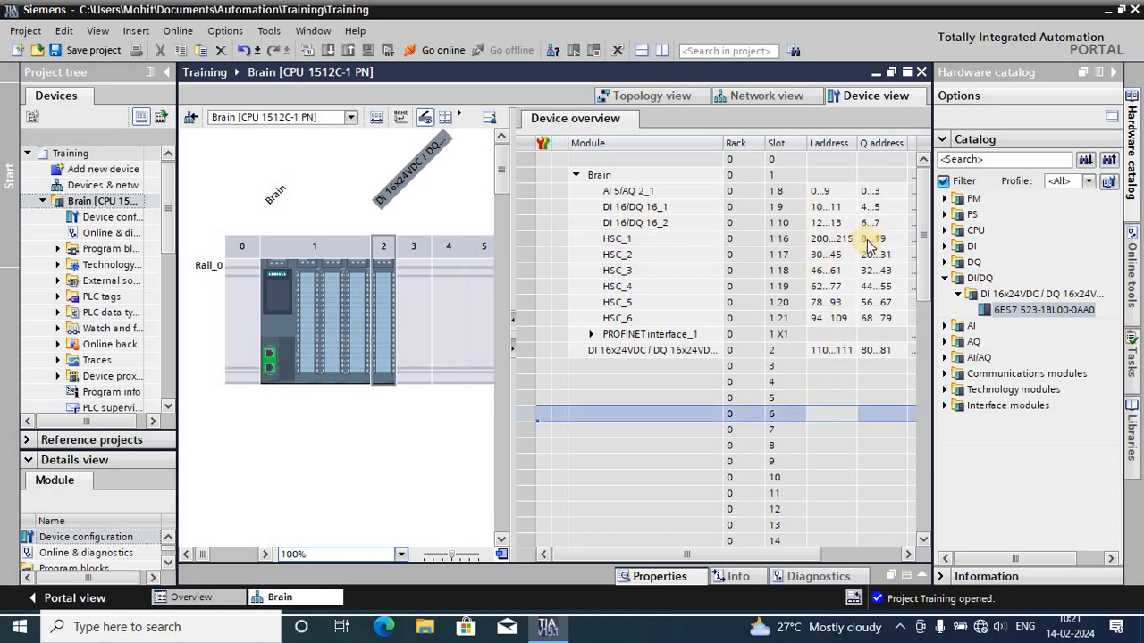
{"action": "double_click", "coordinate": [867, 240]}
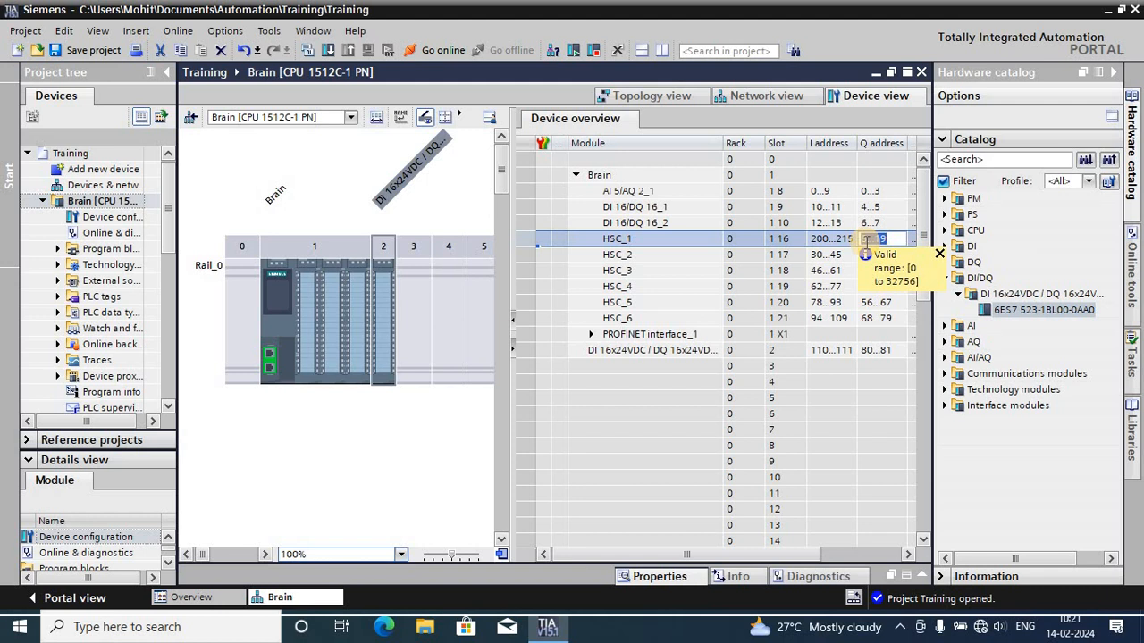
{"action": "type", "text": "200"}
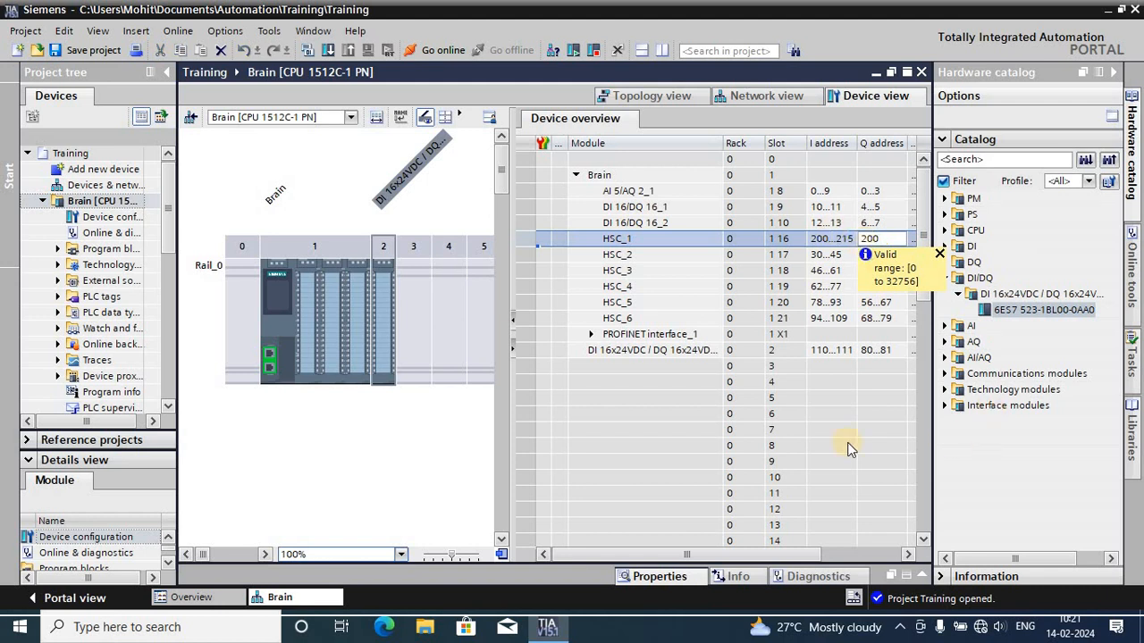
{"action": "left_click", "coordinate": [845, 383]}
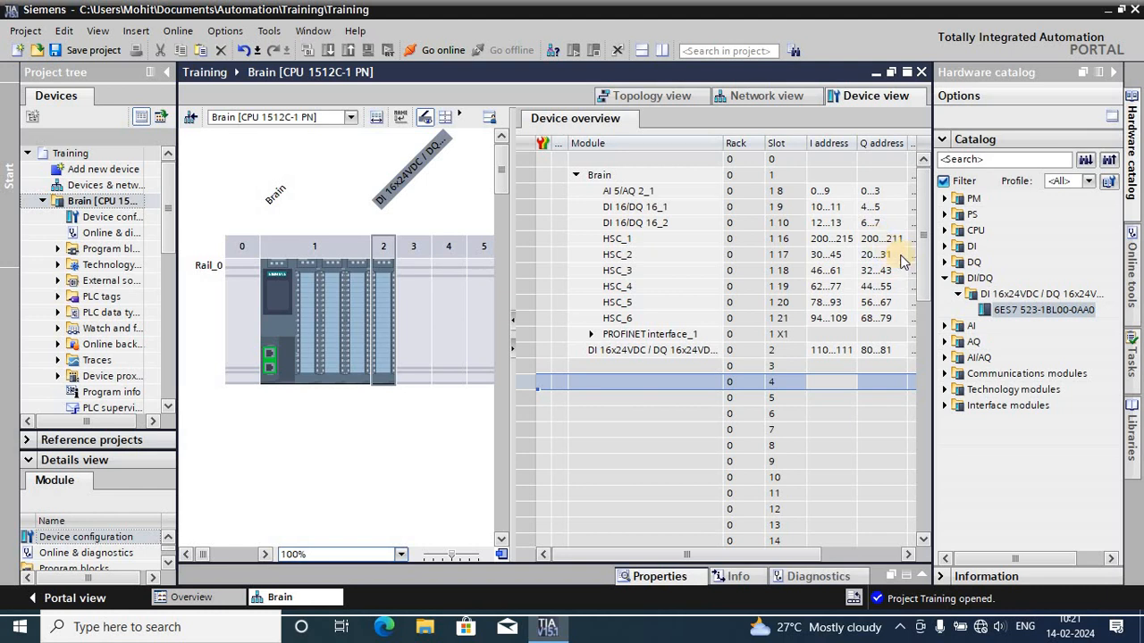
- Set the slot 2 DI/DQ module's I address to start at 14 and its Q address to start at 8
{"action": "left_click", "coordinate": [833, 357]}
{"action": "double_click", "coordinate": [833, 355]}
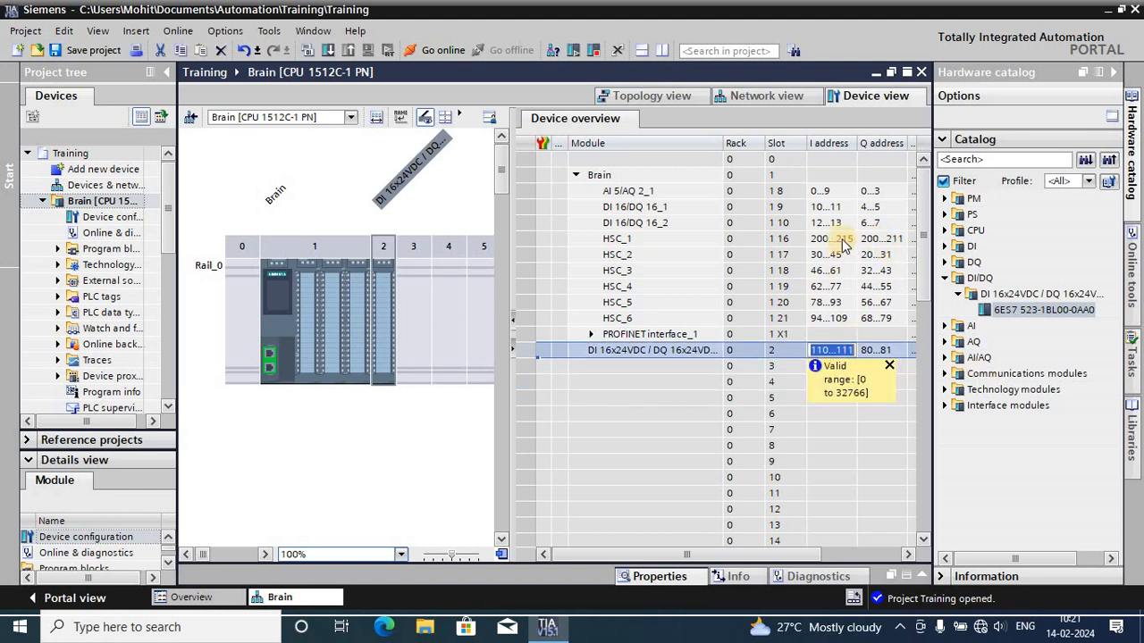
{"action": "type", "text": "1"}
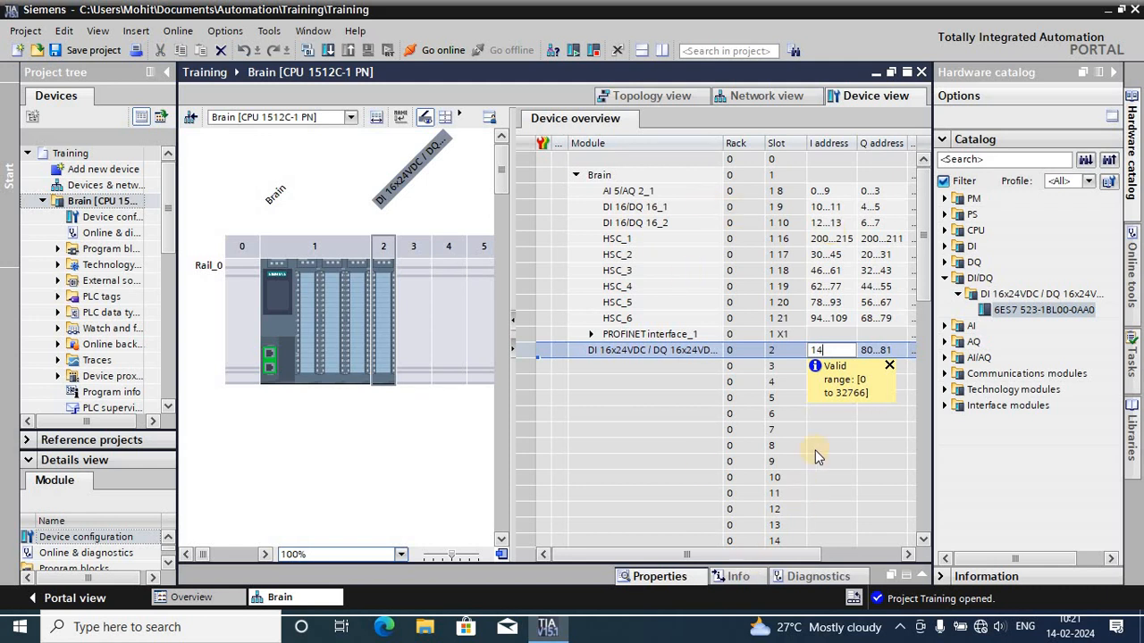
{"action": "type", "text": "4"}
{"action": "left_click", "coordinate": [823, 428]}
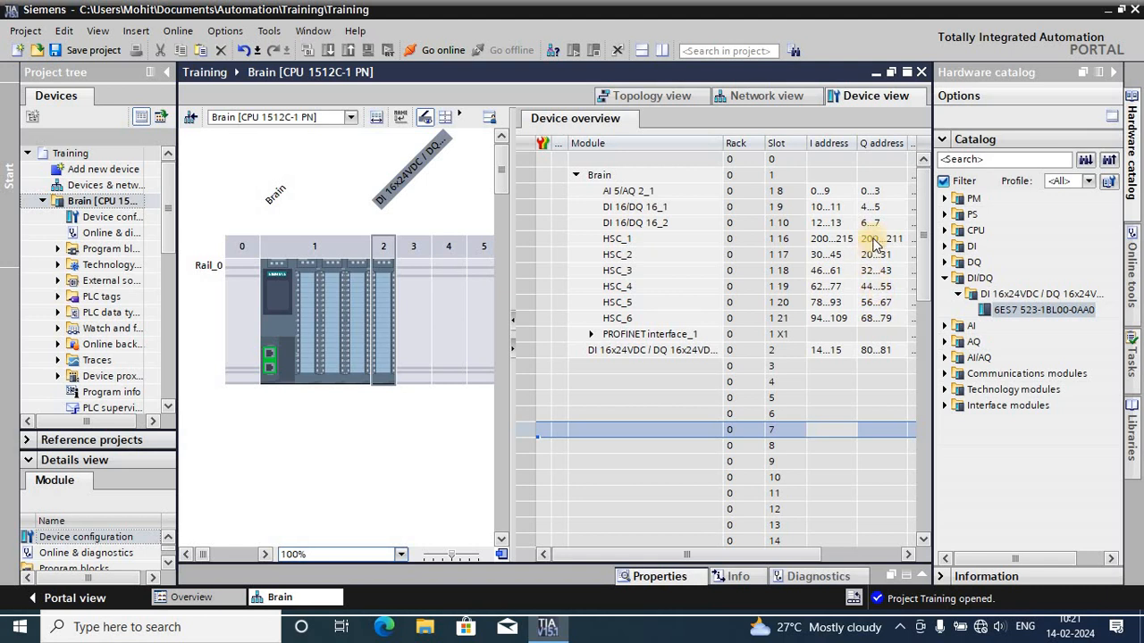
{"action": "double_click", "coordinate": [880, 351]}
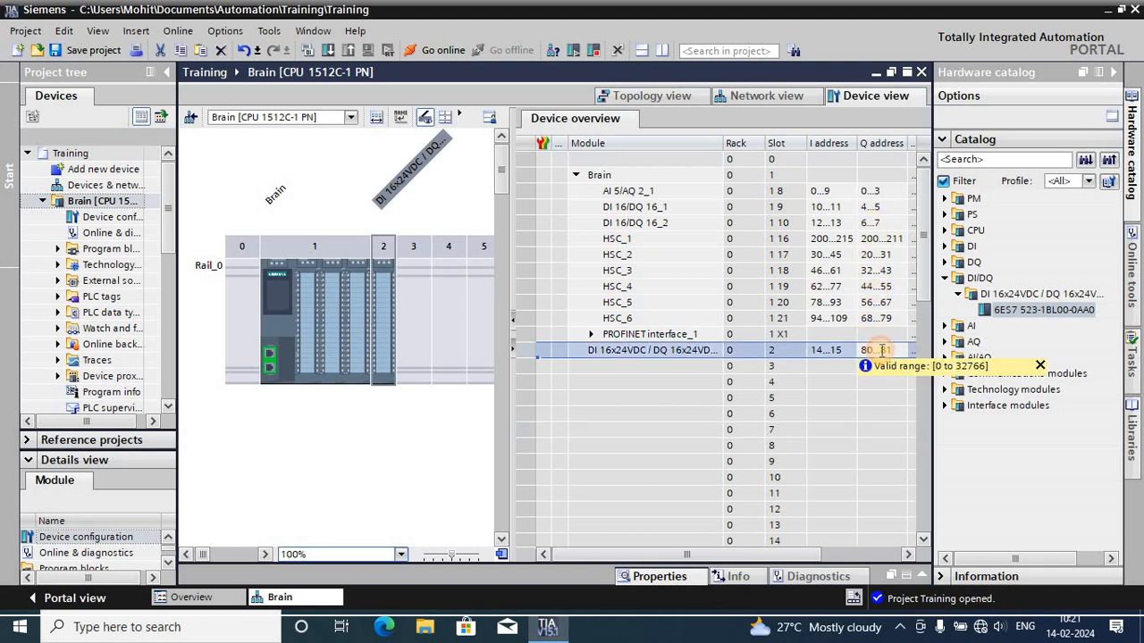
{"action": "type", "text": "8"}
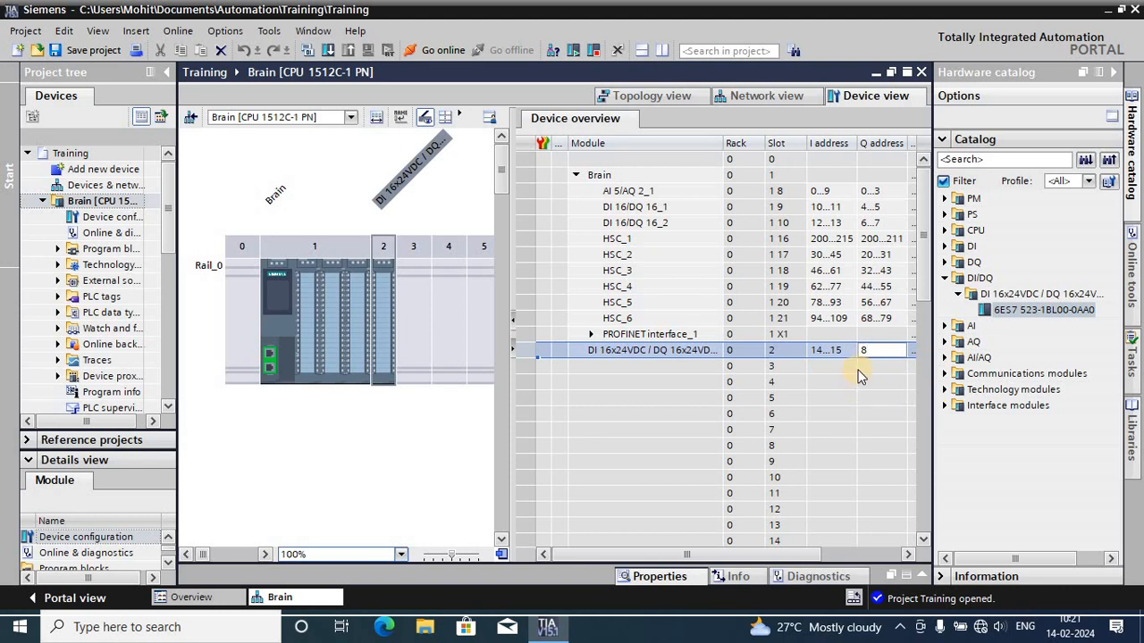
{"action": "left_click", "coordinate": [852, 384]}
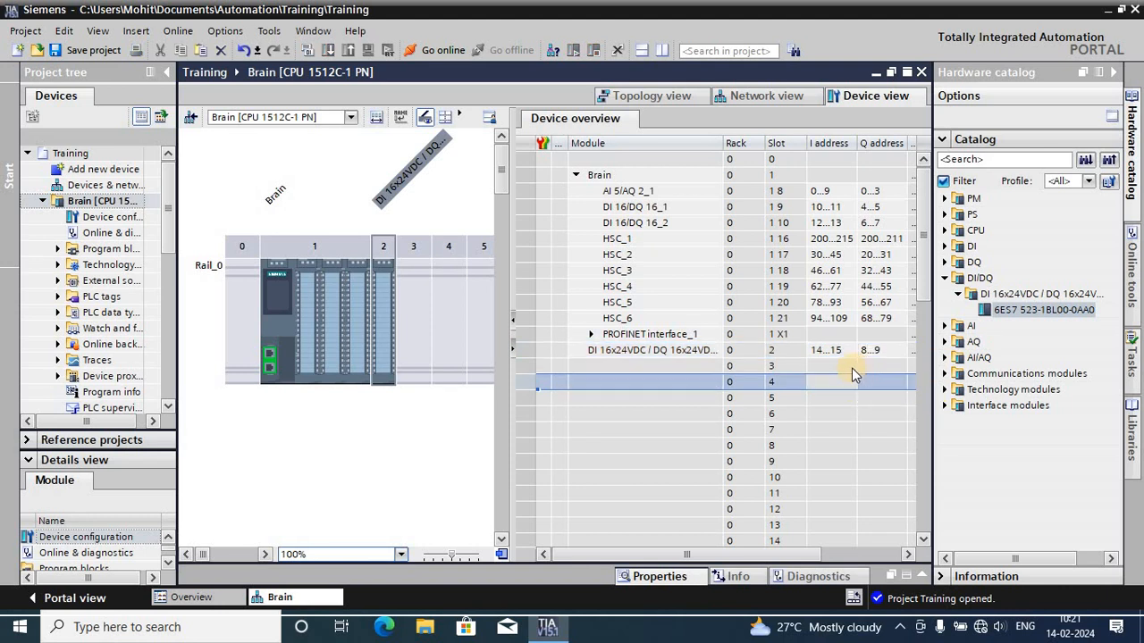
- Open the slot 2 DI/DQ module's properties and review its project, catalog, and identification and maintenance information
{"action": "right_click", "coordinate": [385, 335]}
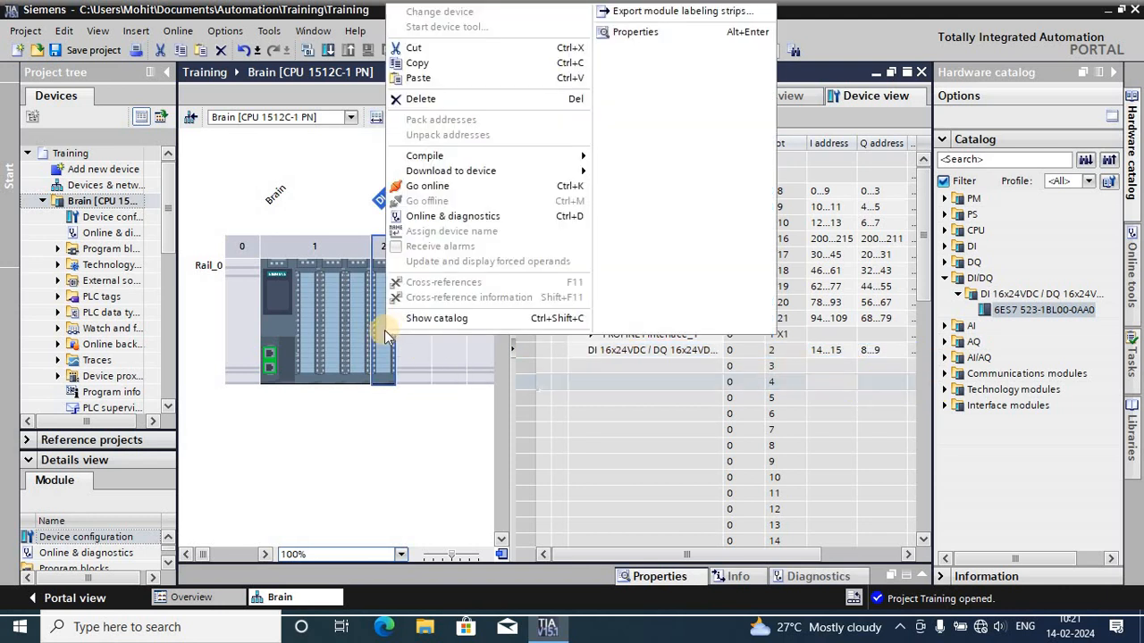
{"action": "double_click", "coordinate": [379, 338]}
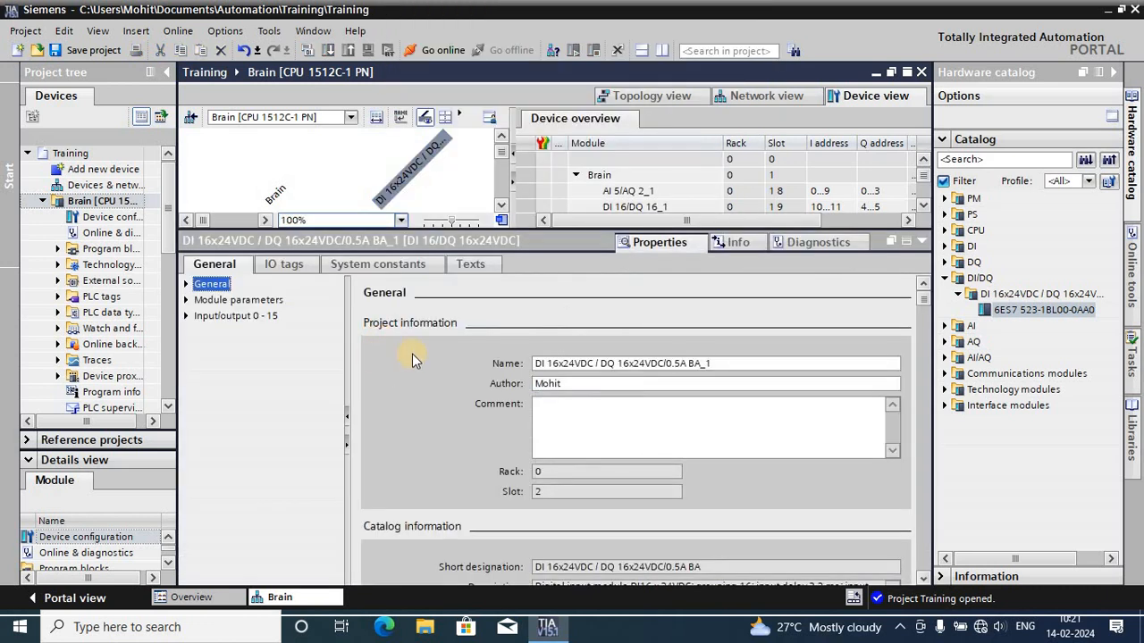
{"action": "left_click", "coordinate": [187, 284]}
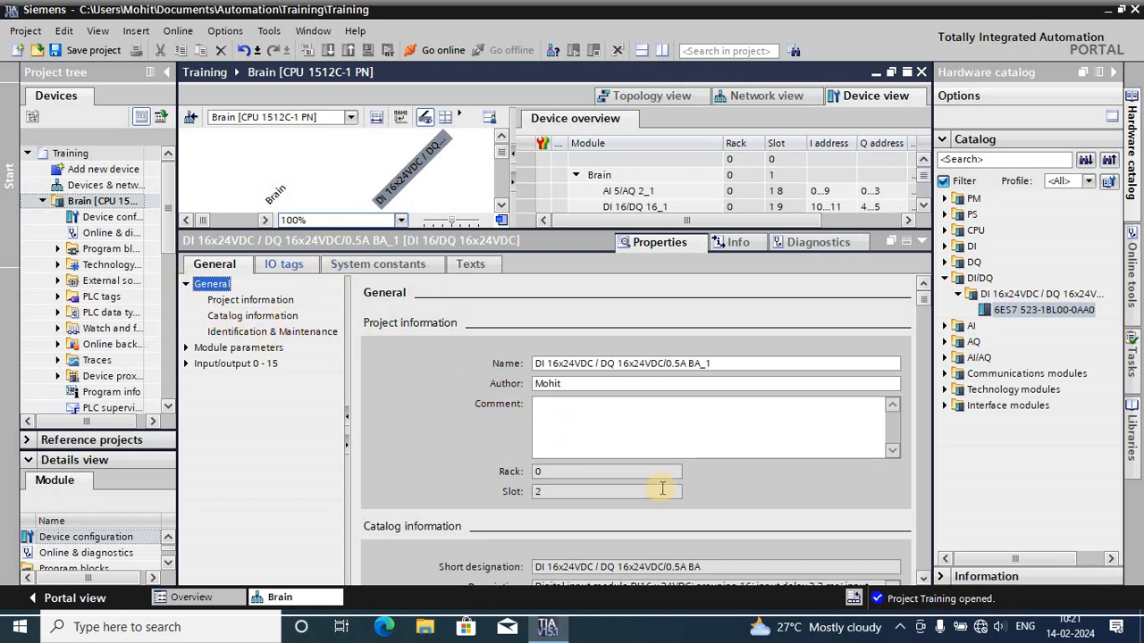
{"action": "scroll", "coordinate": [723, 434], "scroll_direction": "down", "scroll_amount": 3}
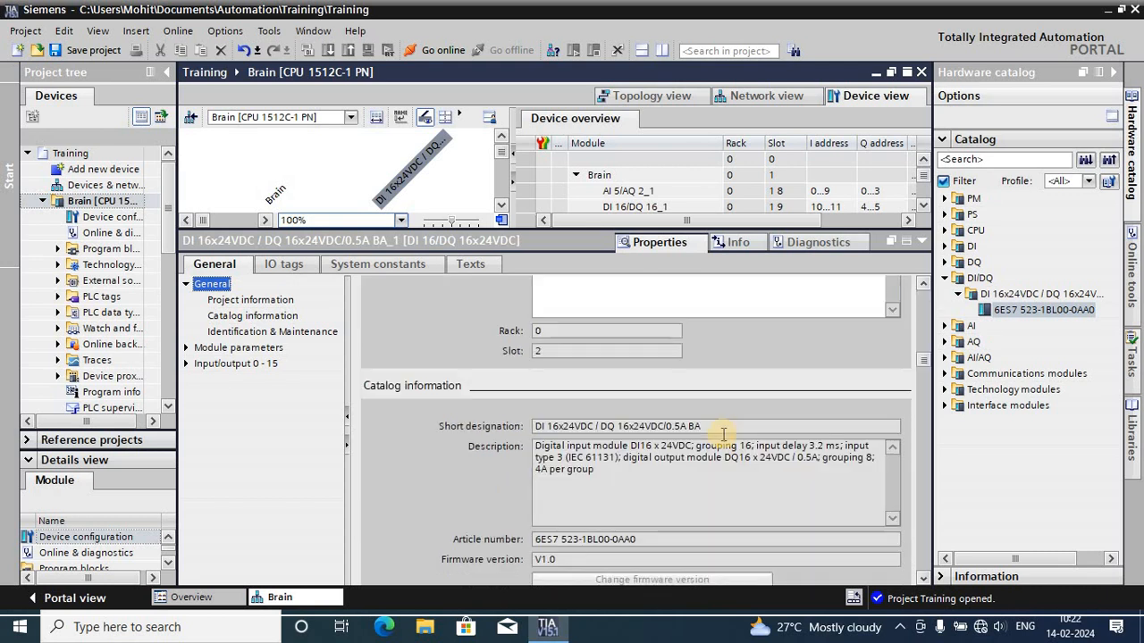
{"action": "scroll", "coordinate": [921, 362], "scroll_direction": "down", "scroll_amount": 4}
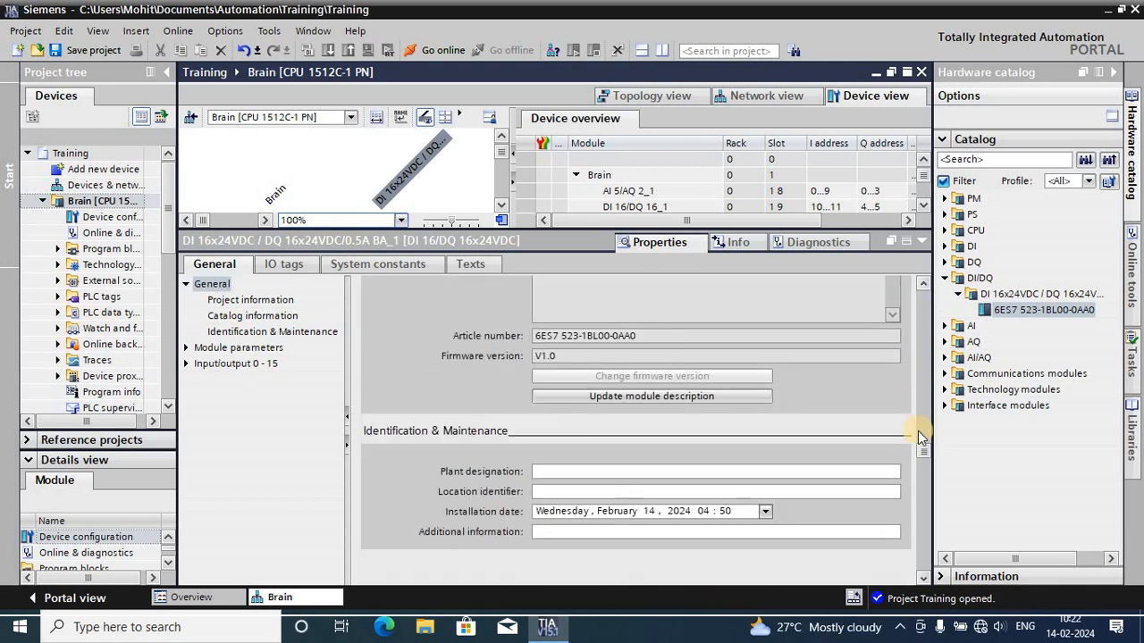
{"action": "left_click_drag", "start_coordinate": [925, 459], "coordinate": [924, 311]}
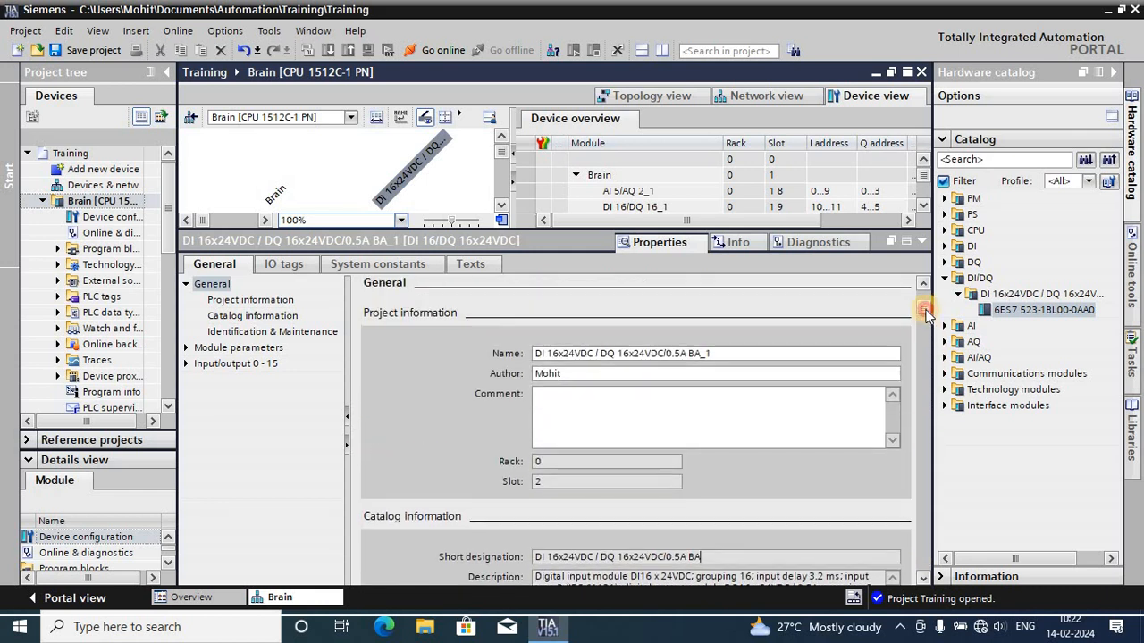
- Review the input and output bit addresses in the IO tags of the slot 2 DI/DQ module
{"action": "left_click", "coordinate": [305, 265]}
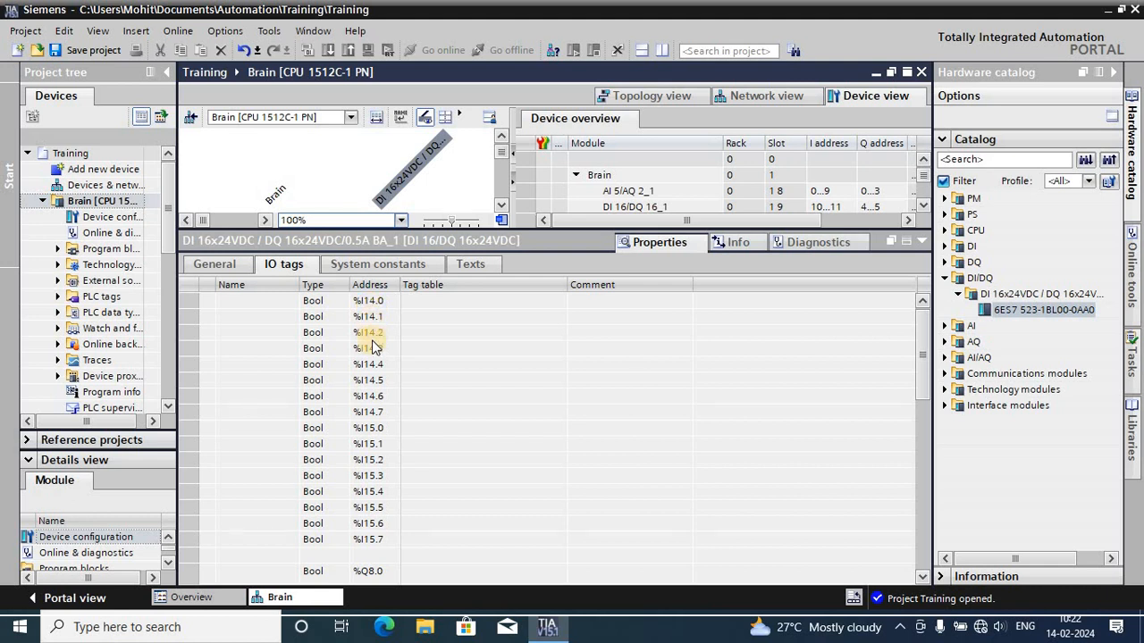
{"action": "scroll", "coordinate": [353, 482], "scroll_direction": "down", "scroll_amount": 5}
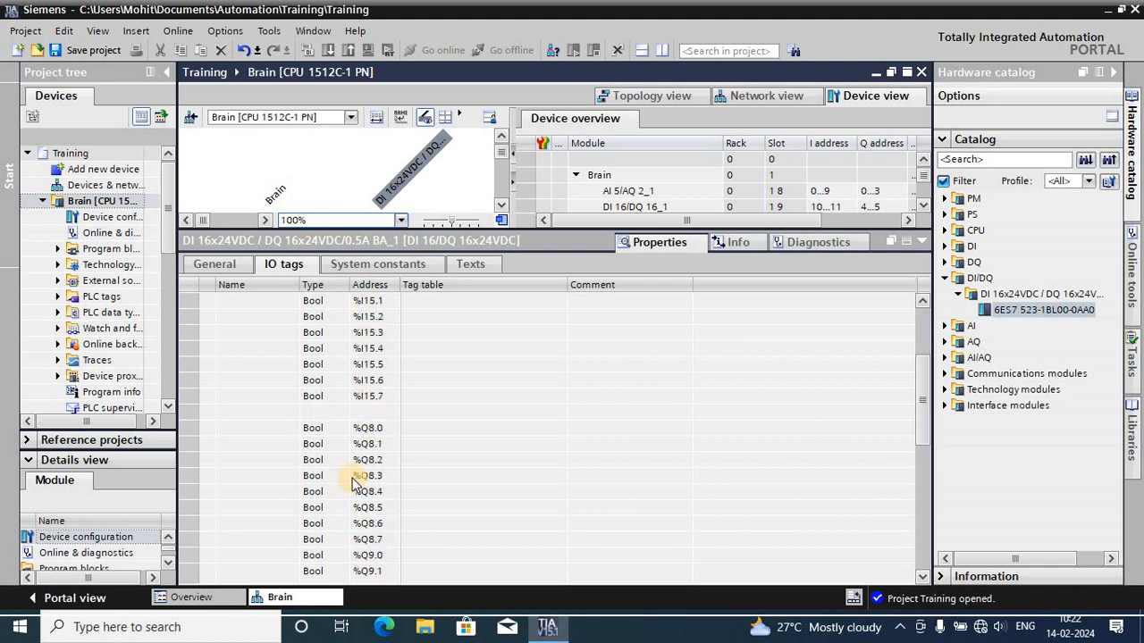
{"action": "scroll", "coordinate": [348, 472], "scroll_direction": "up", "scroll_amount": 5}
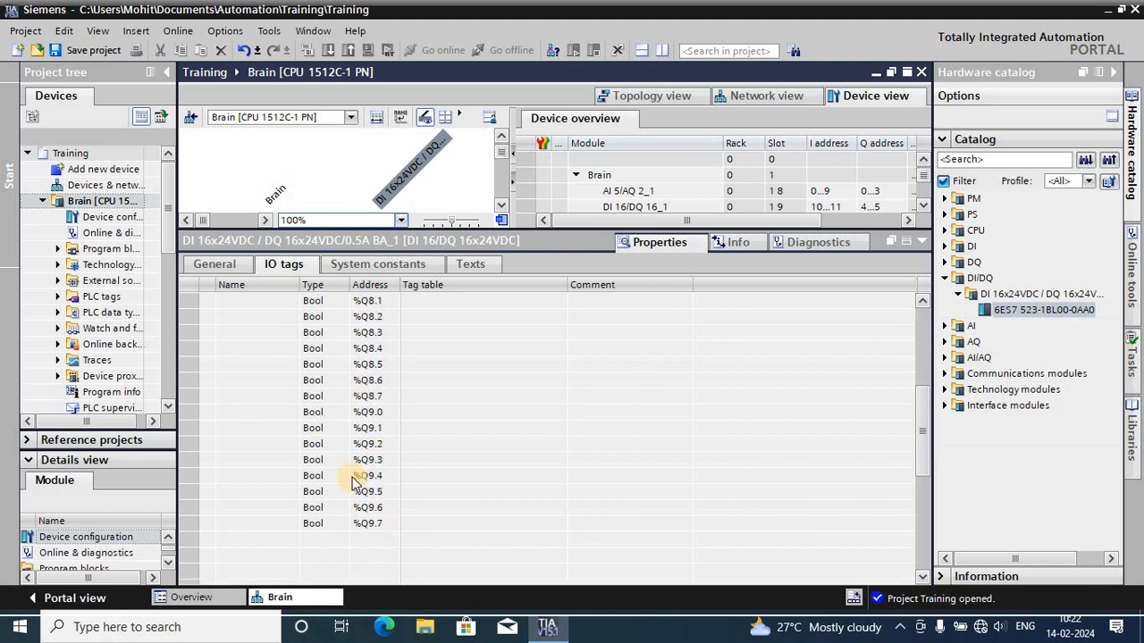
- Check the I/O addresses under Input/output 0 - 15 of the slot 2 DI/DQ module and collapse the properties area
{"action": "left_click", "coordinate": [215, 262]}
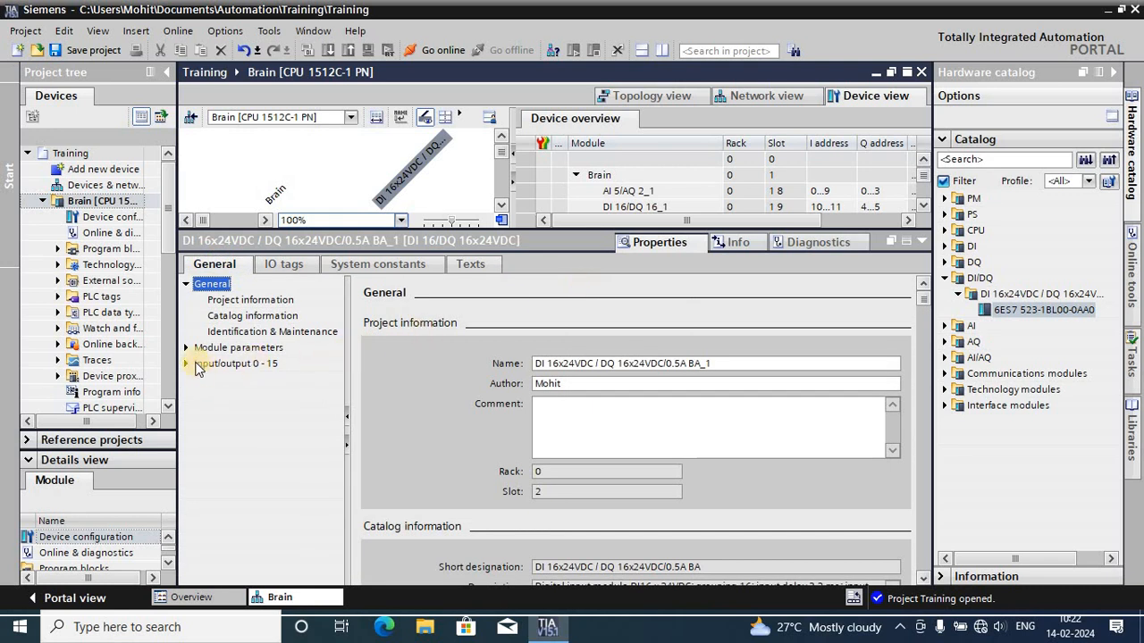
{"action": "left_click", "coordinate": [187, 364]}
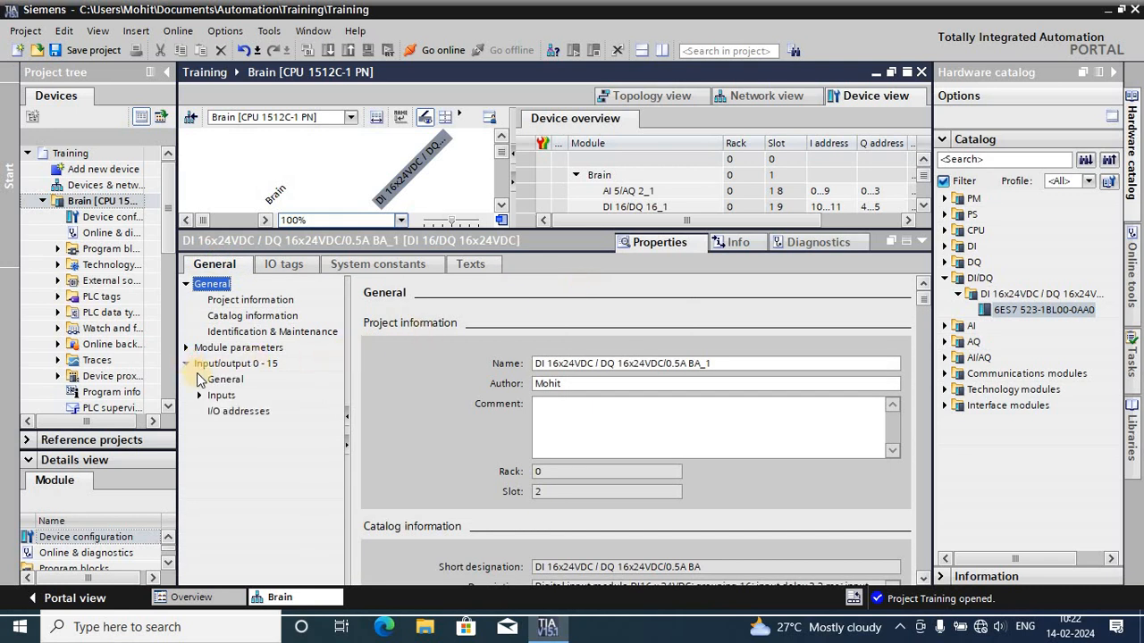
{"action": "left_click", "coordinate": [248, 416]}
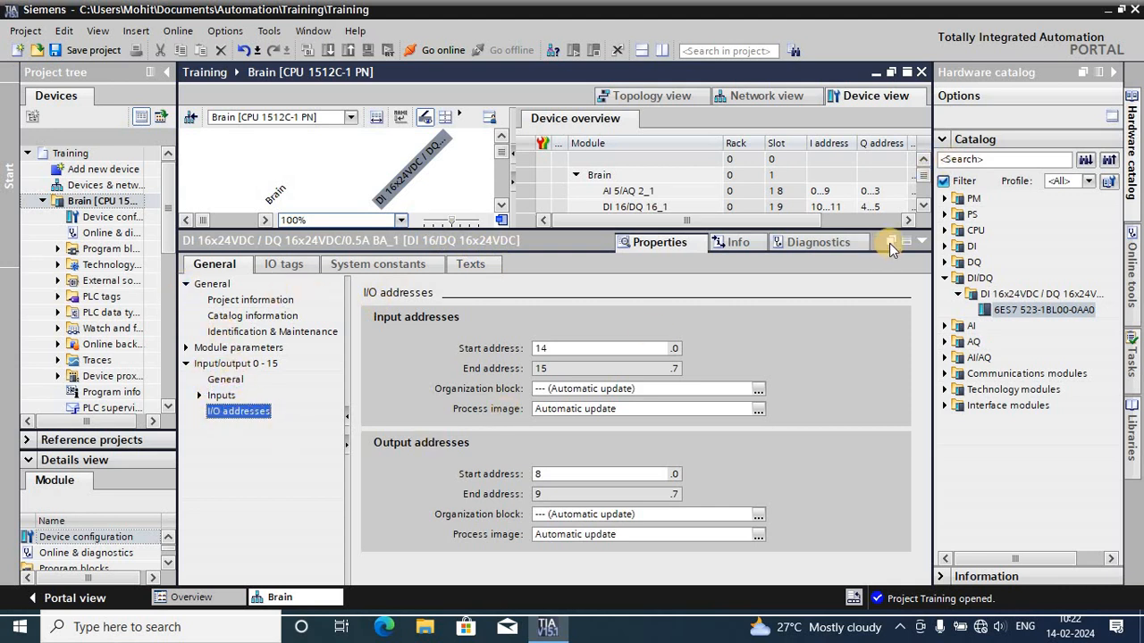
{"action": "left_click", "coordinate": [924, 244]}
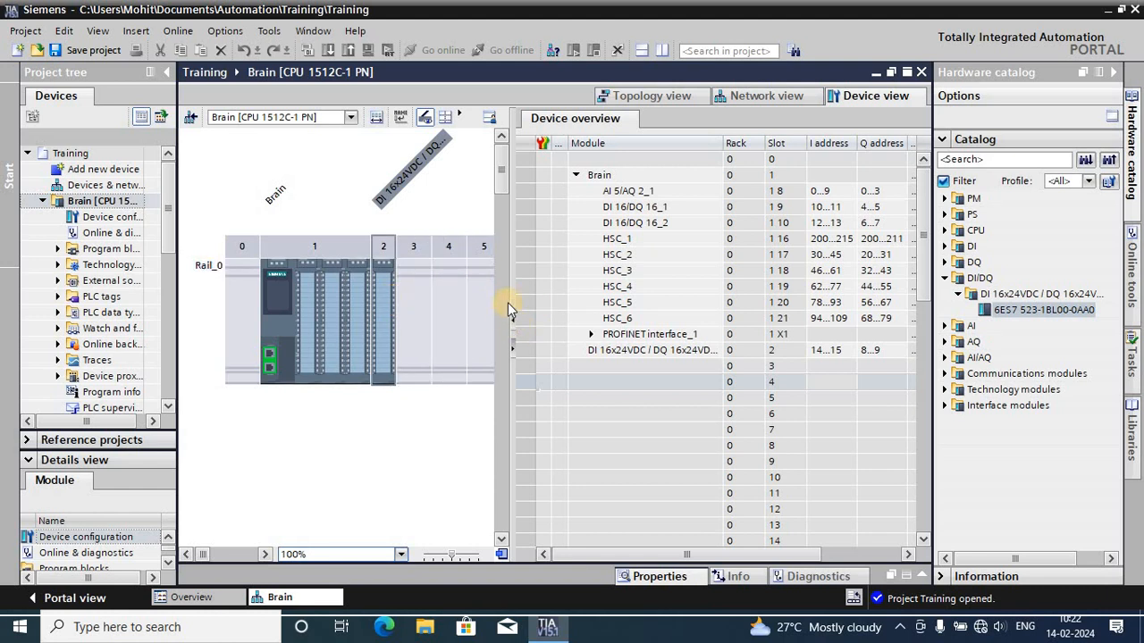
- Enlarge the device graphic to about 238% and inspect the channel address labels on the DI 16/DQ 16_1 onboard module
{"action": "left_click_drag", "start_coordinate": [509, 297], "coordinate": [836, 300]}
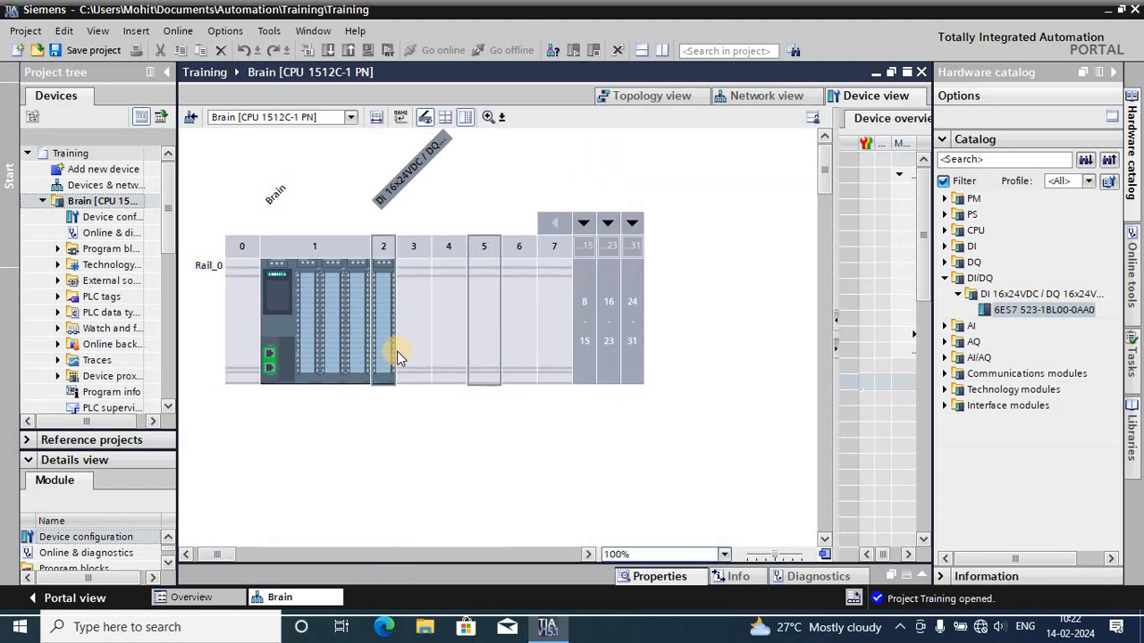
{"action": "left_click", "coordinate": [486, 119]}
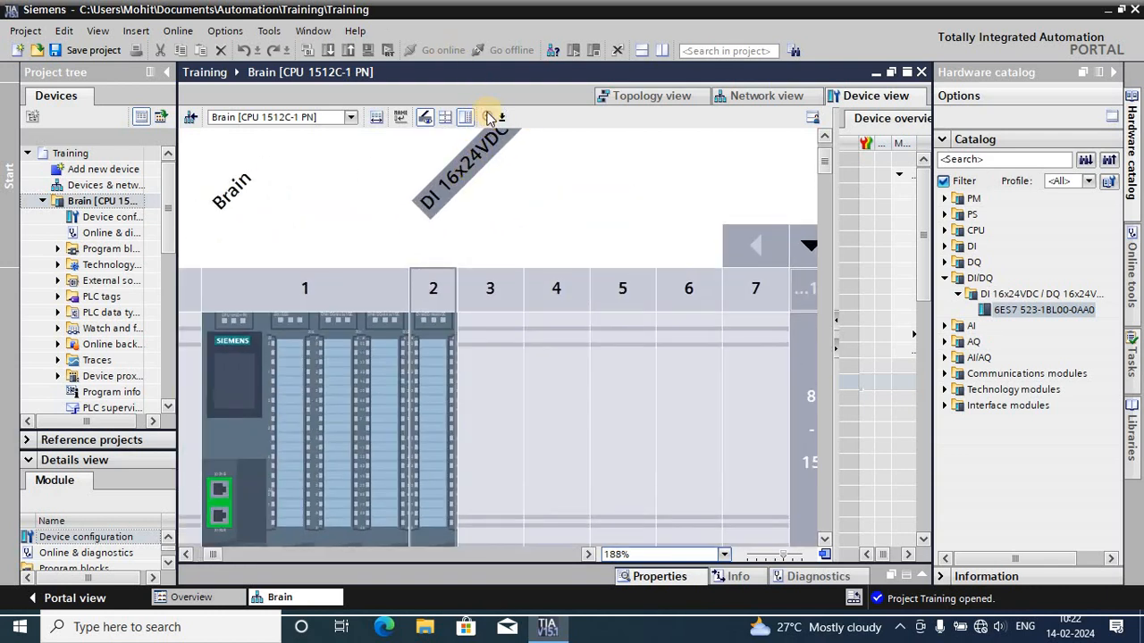
{"action": "left_click", "coordinate": [488, 118]}
{"action": "left_click", "coordinate": [282, 360]}
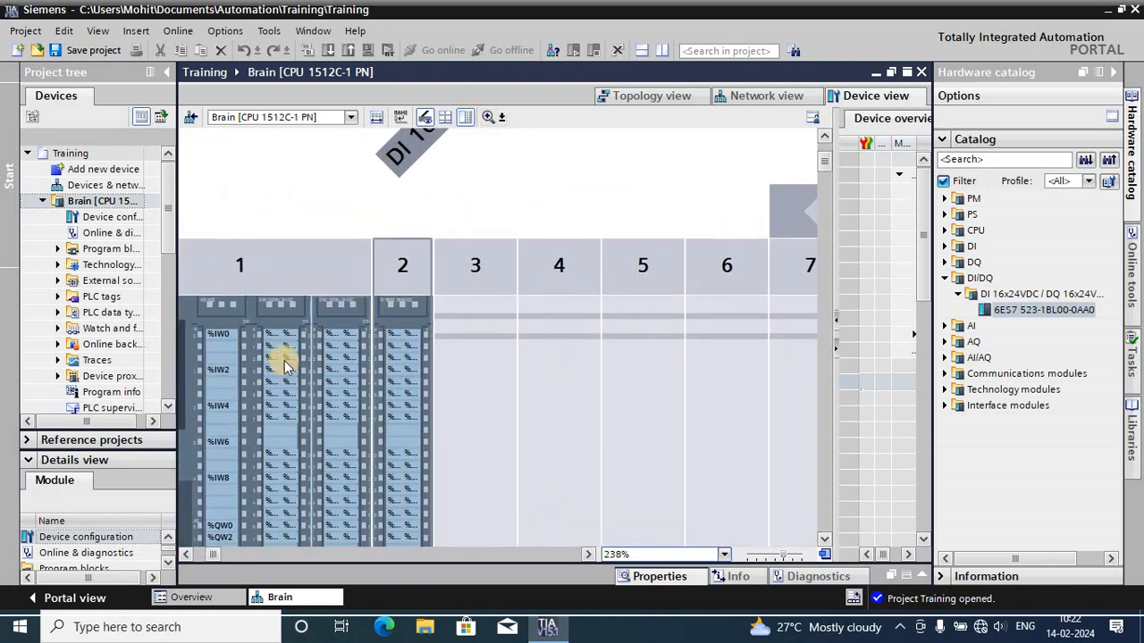
{"action": "left_click", "coordinate": [279, 335]}
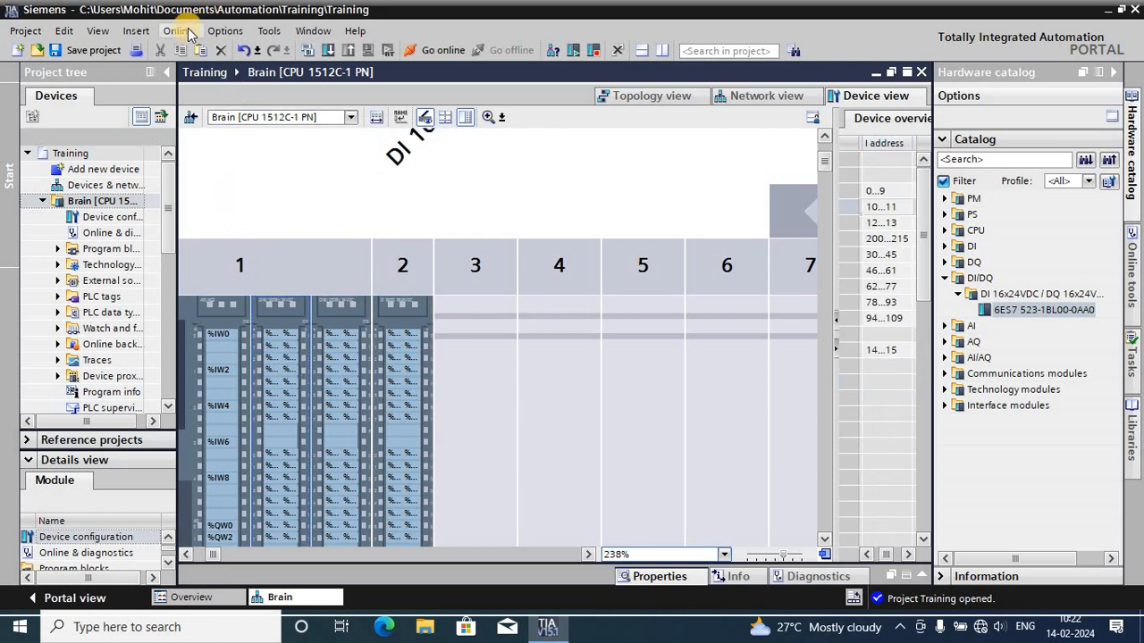
- Show the reference text and select individual channels of the DI 16/DQ 16_1 module to inspect their addresses
{"action": "left_click", "coordinate": [217, 32]}
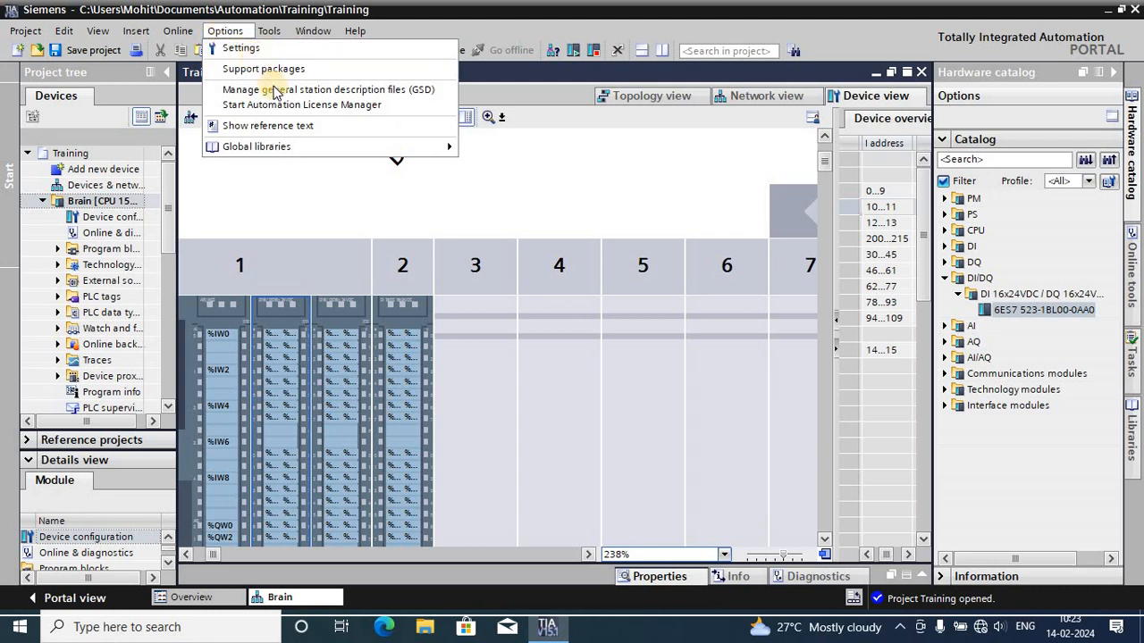
{"action": "left_click", "coordinate": [182, 34]}
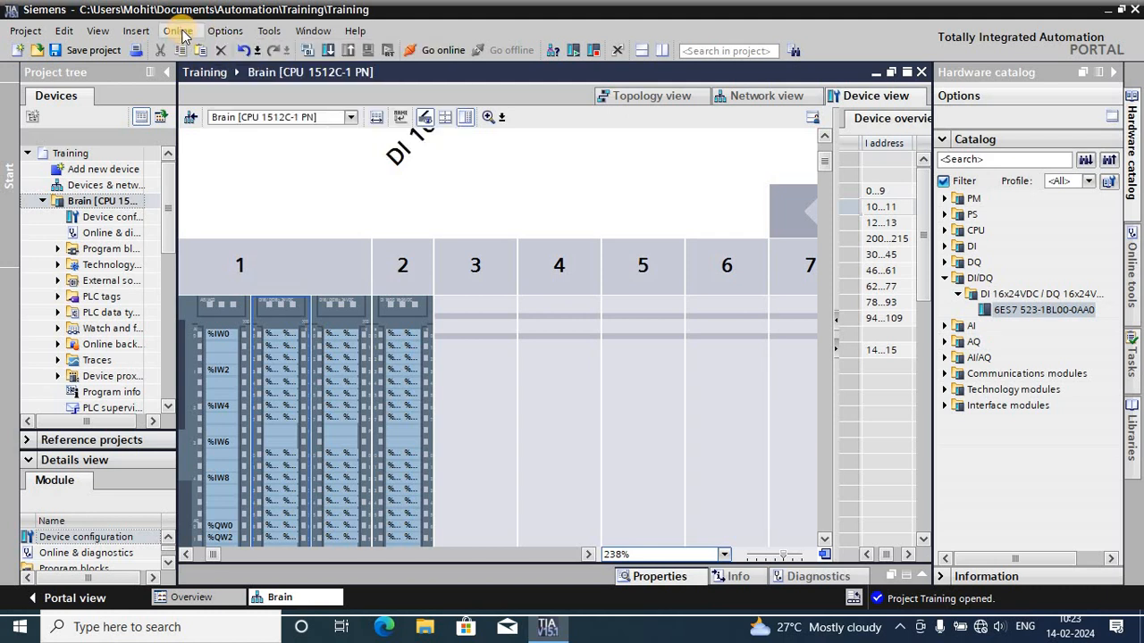
{"action": "left_click", "coordinate": [228, 32]}
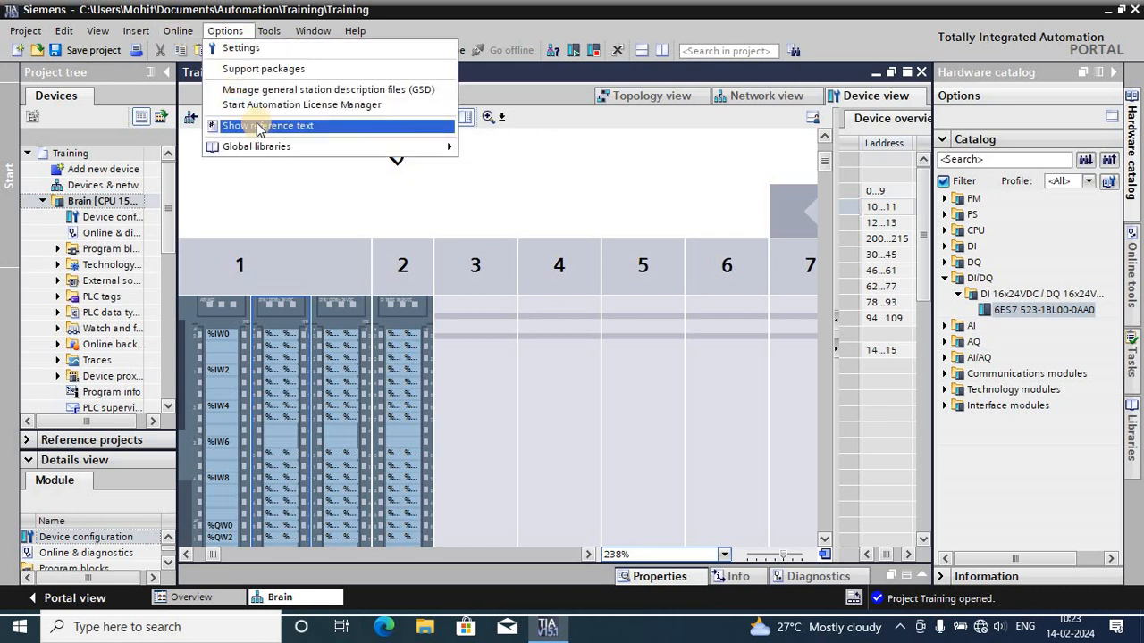
{"action": "left_click", "coordinate": [259, 126]}
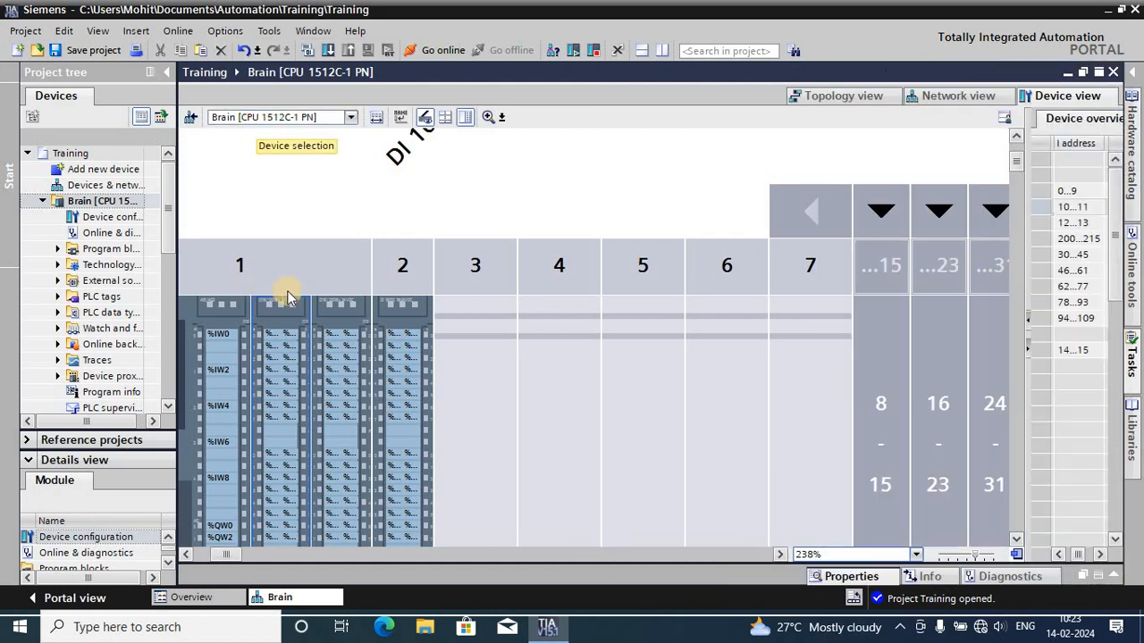
{"action": "left_click", "coordinate": [285, 383]}
{"action": "left_click", "coordinate": [270, 357]}
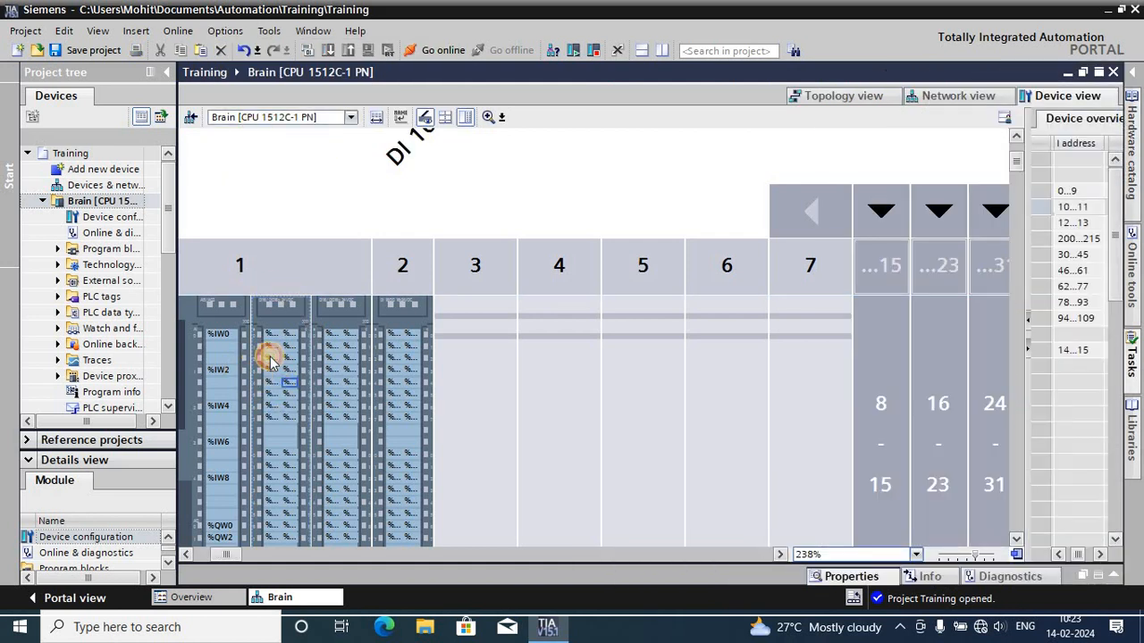
- Open the general application settings and set the mnemonic to German
{"action": "left_click", "coordinate": [225, 31]}
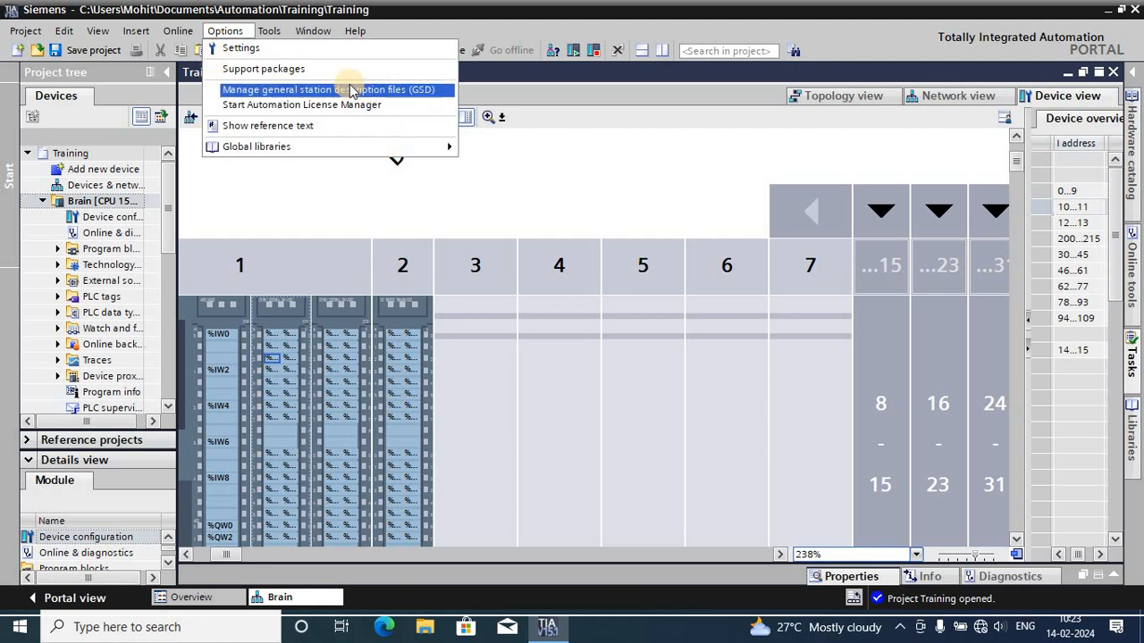
{"action": "left_click", "coordinate": [246, 48]}
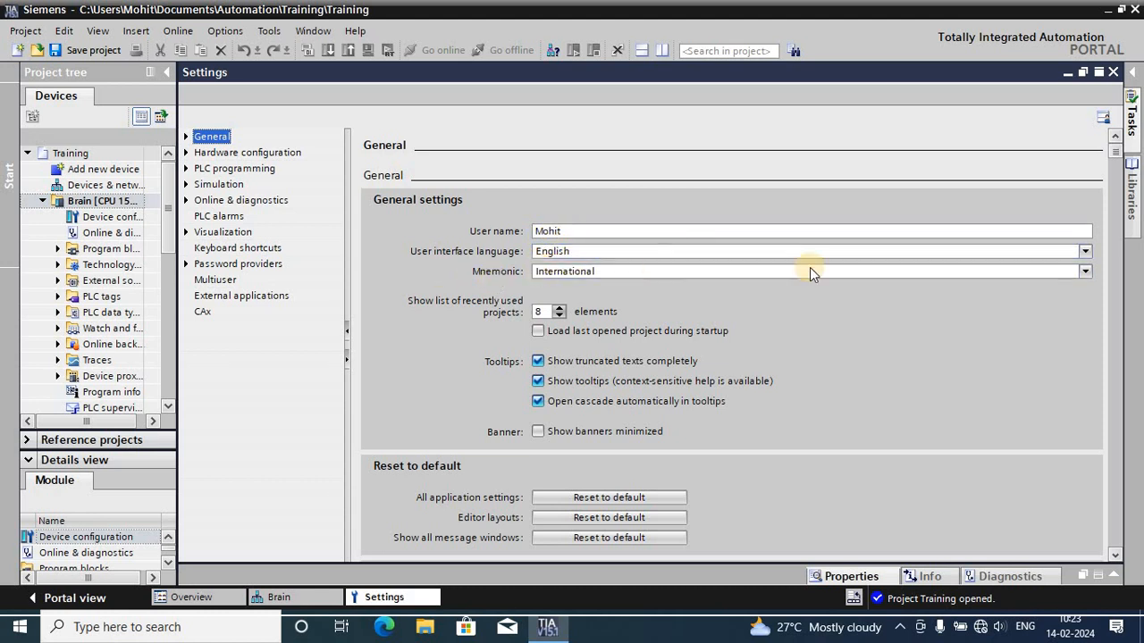
{"action": "left_click", "coordinate": [1086, 273]}
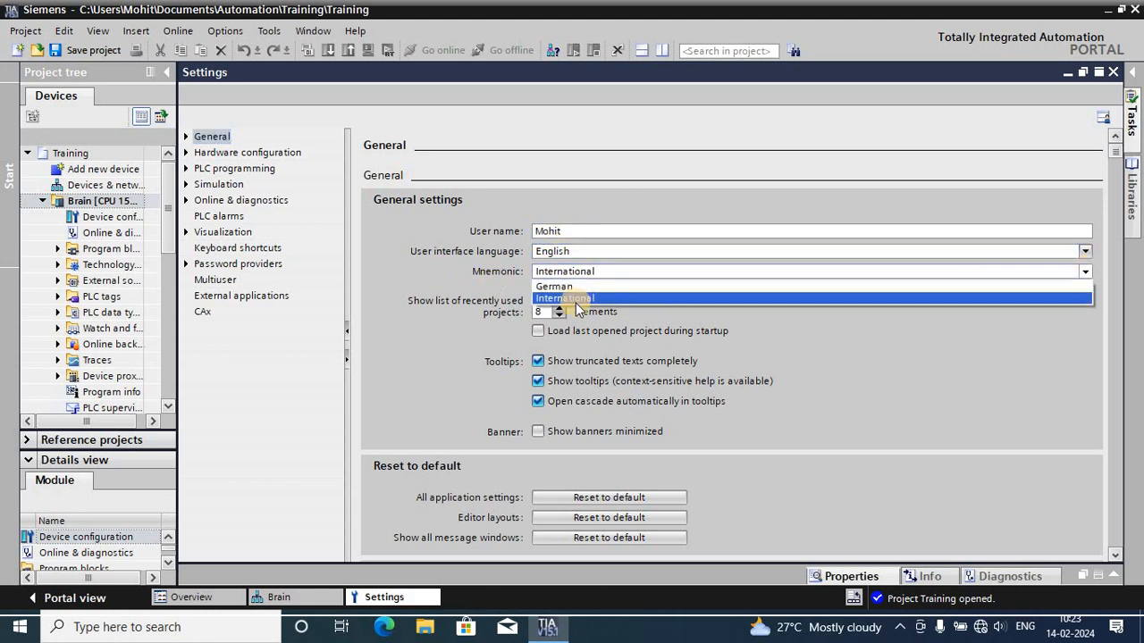
{"action": "left_click", "coordinate": [554, 287]}
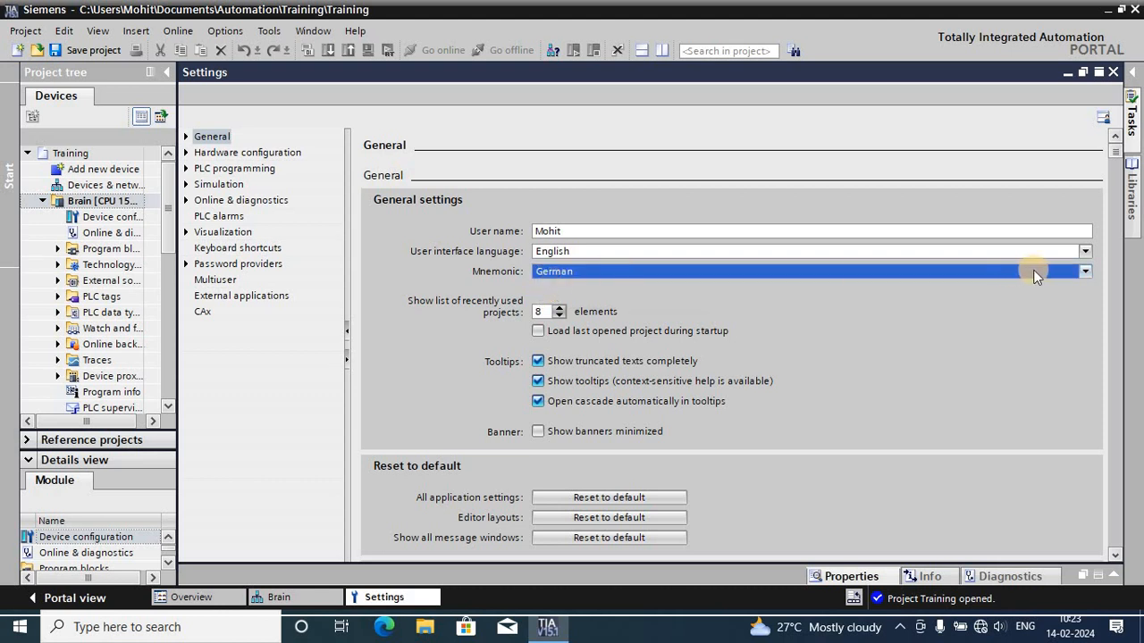
- Set the mnemonic back to International and close the application settings
{"action": "left_click", "coordinate": [1086, 272]}
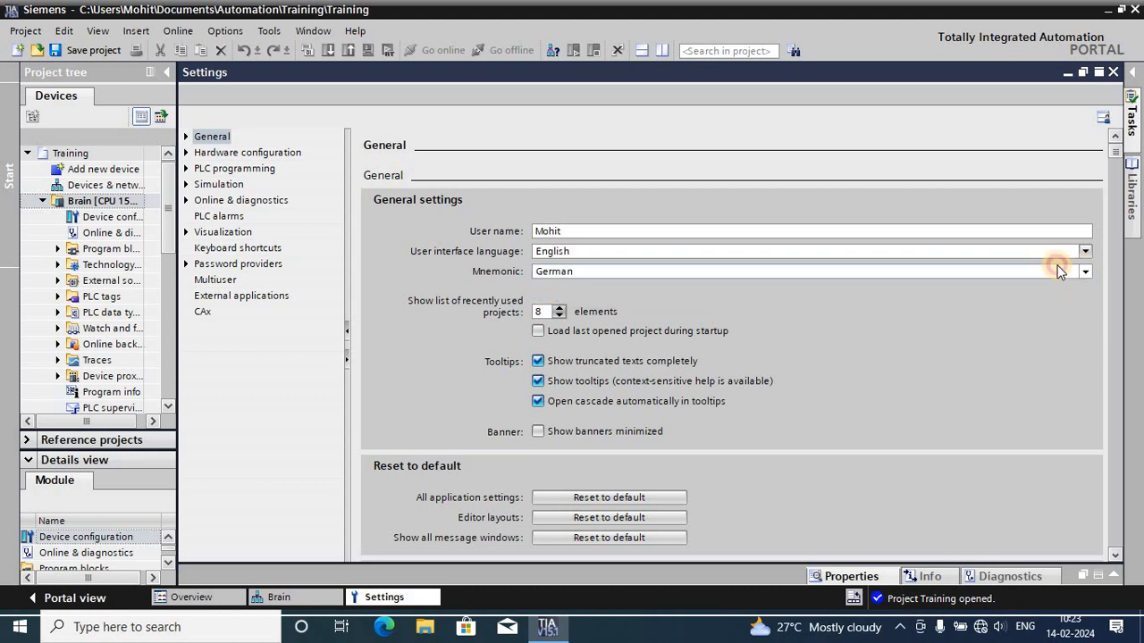
{"action": "left_click", "coordinate": [577, 298]}
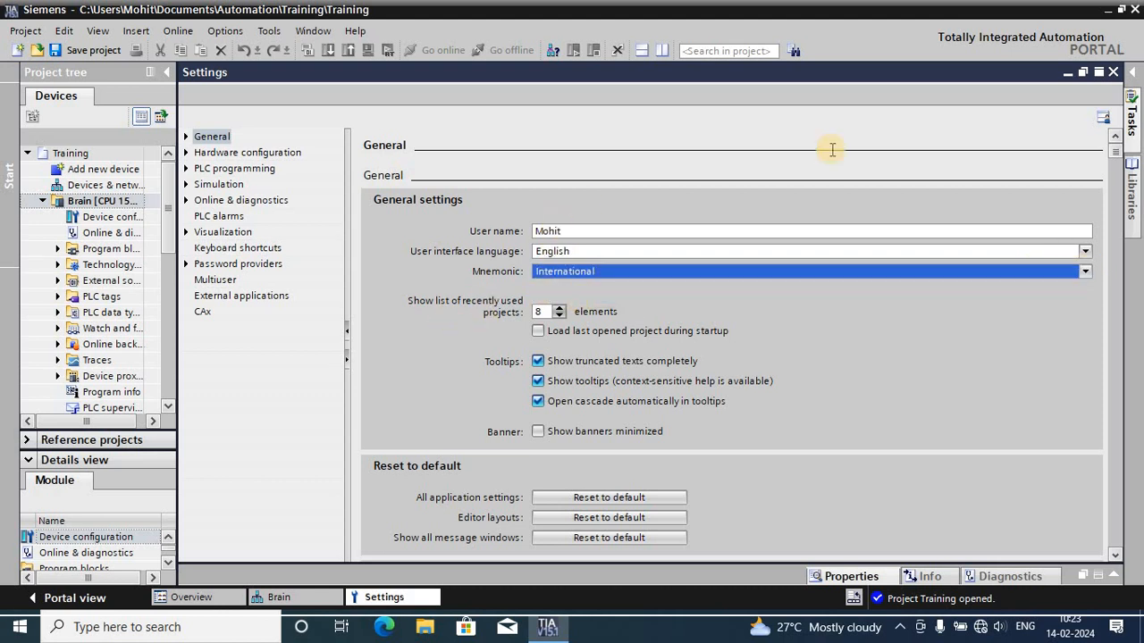
{"action": "scroll", "coordinate": [909, 190], "scroll_direction": "down", "scroll_amount": 3}
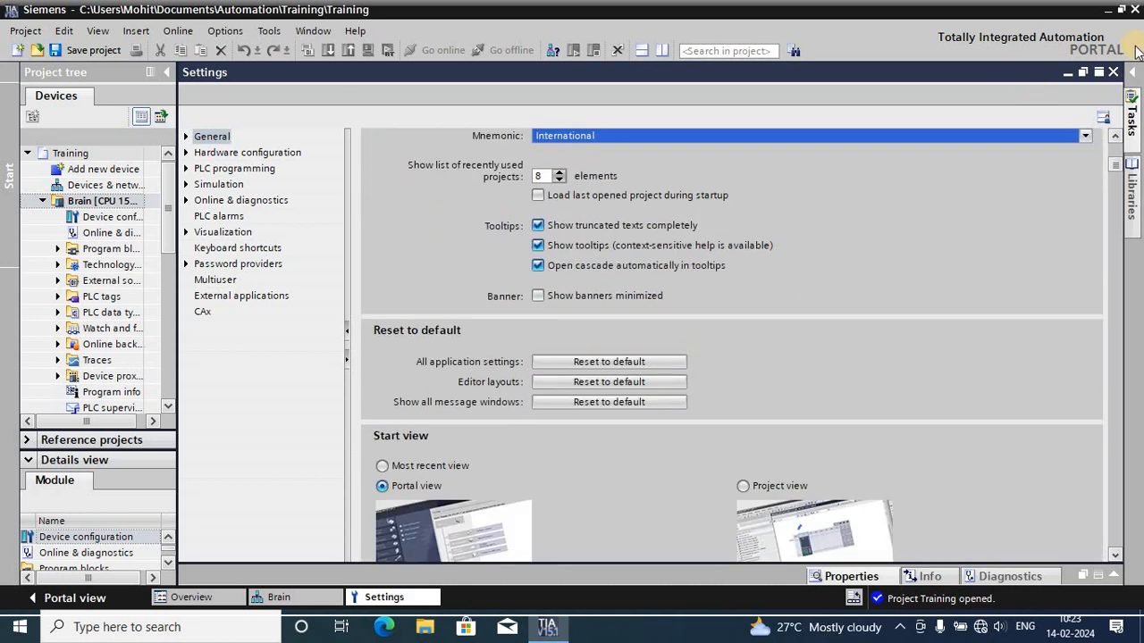
{"action": "left_click", "coordinate": [1113, 72]}
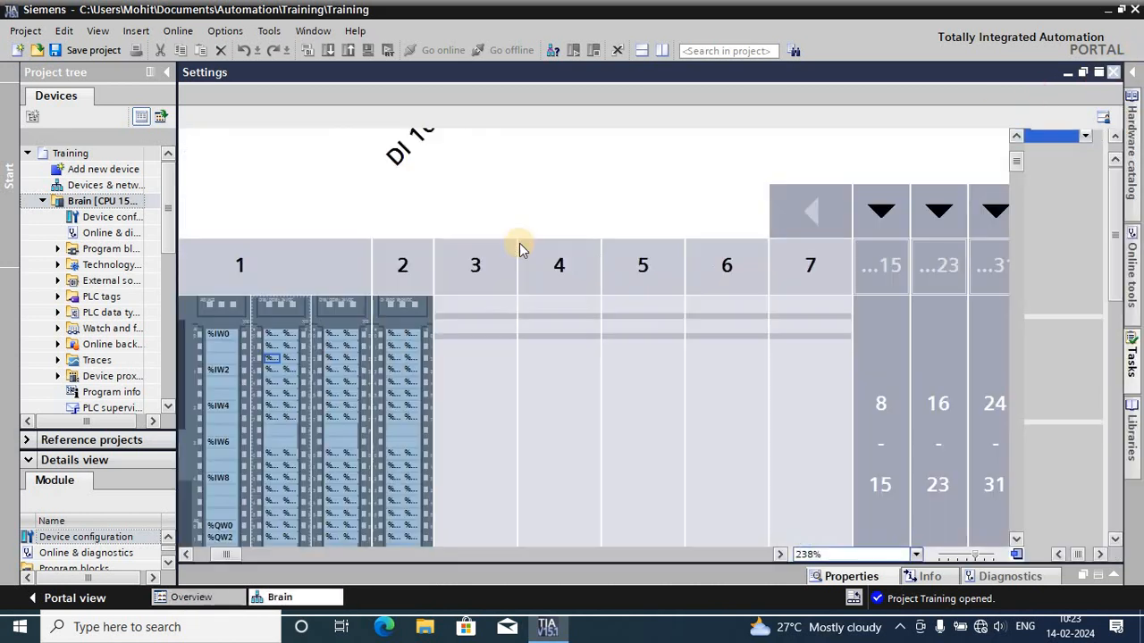
- Examine the channel labels of the DI 16/DQ 16_1 module and the commands available for a single channel
{"action": "scroll", "coordinate": [333, 345], "scroll_direction": "down", "scroll_amount": 3}
{"action": "scroll", "coordinate": [315, 343], "scroll_direction": "up", "scroll_amount": 2}
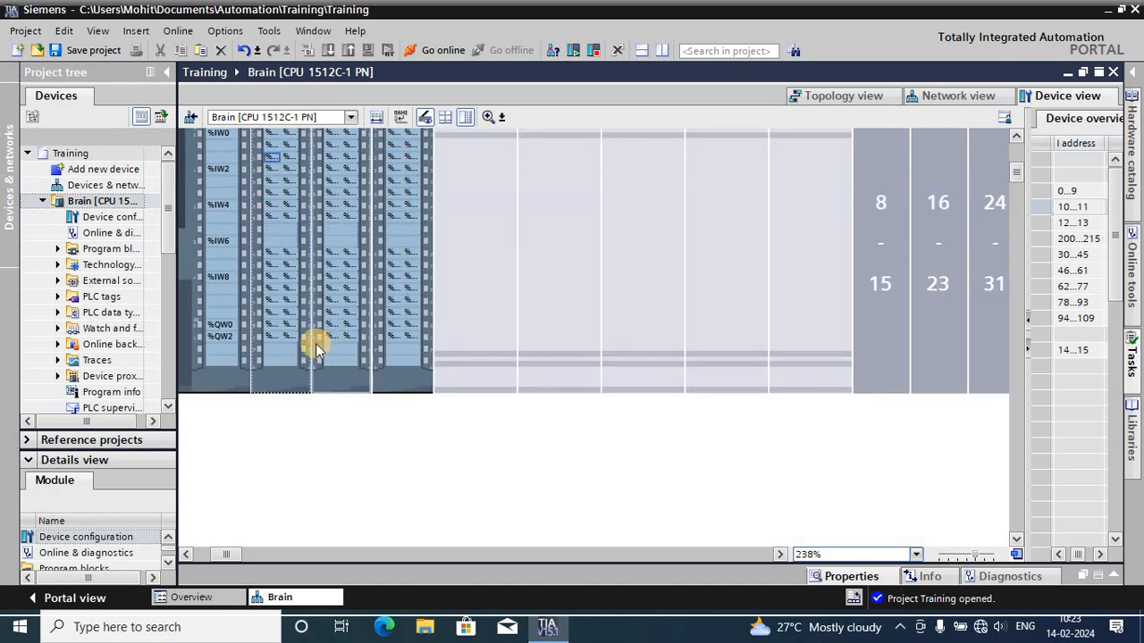
{"action": "left_click", "coordinate": [286, 259]}
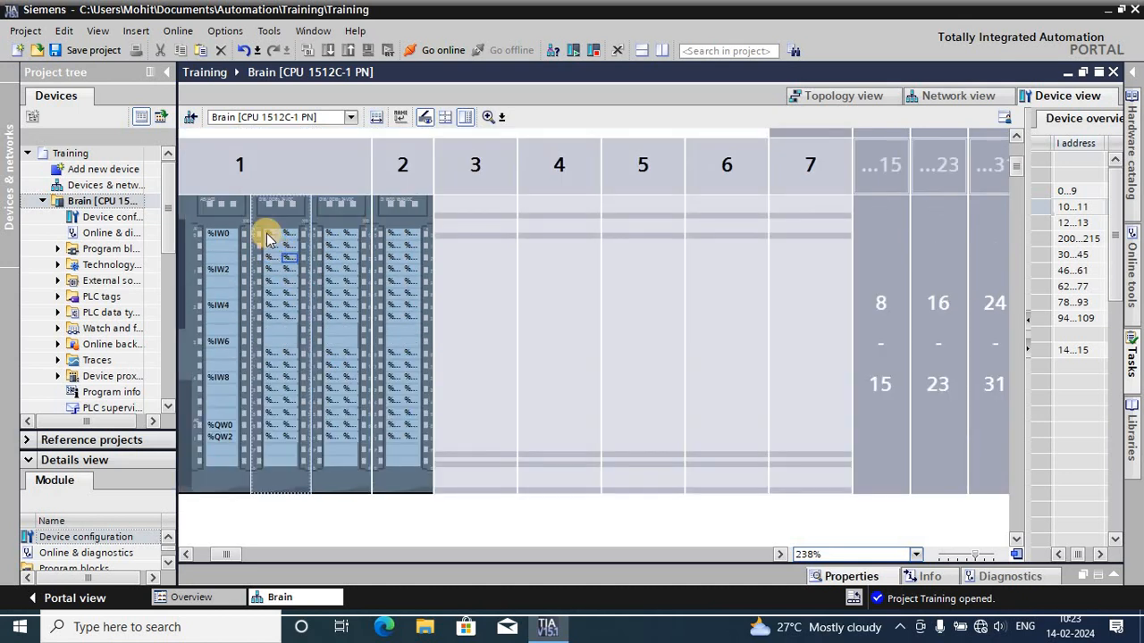
{"action": "left_click", "coordinate": [266, 238]}
{"action": "right_click", "coordinate": [266, 238]}
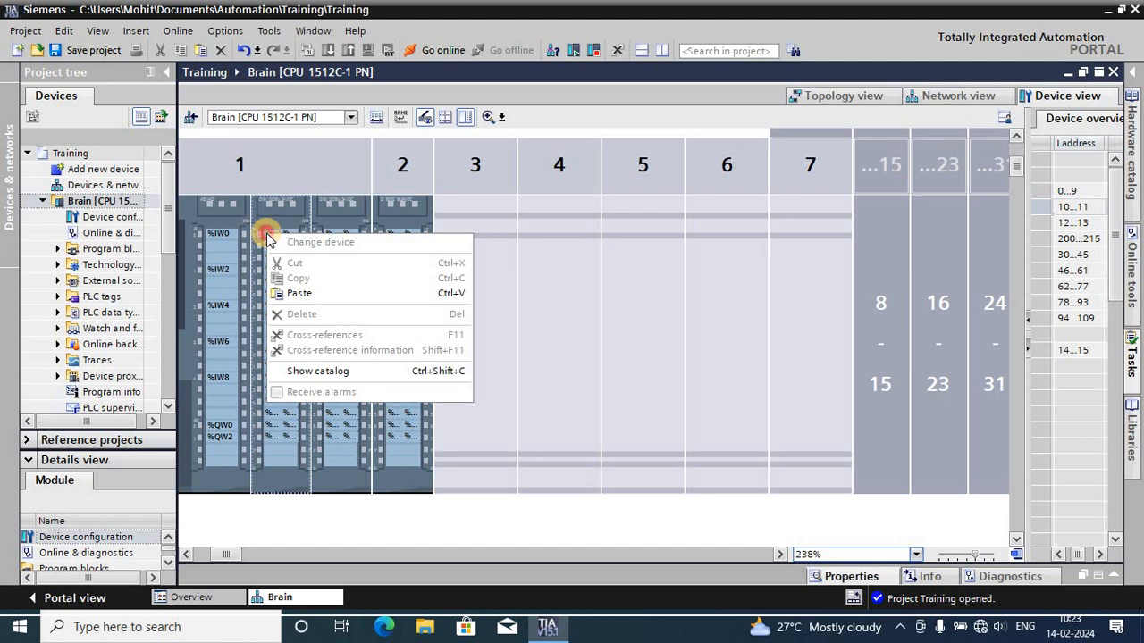
{"action": "left_click", "coordinate": [265, 212]}
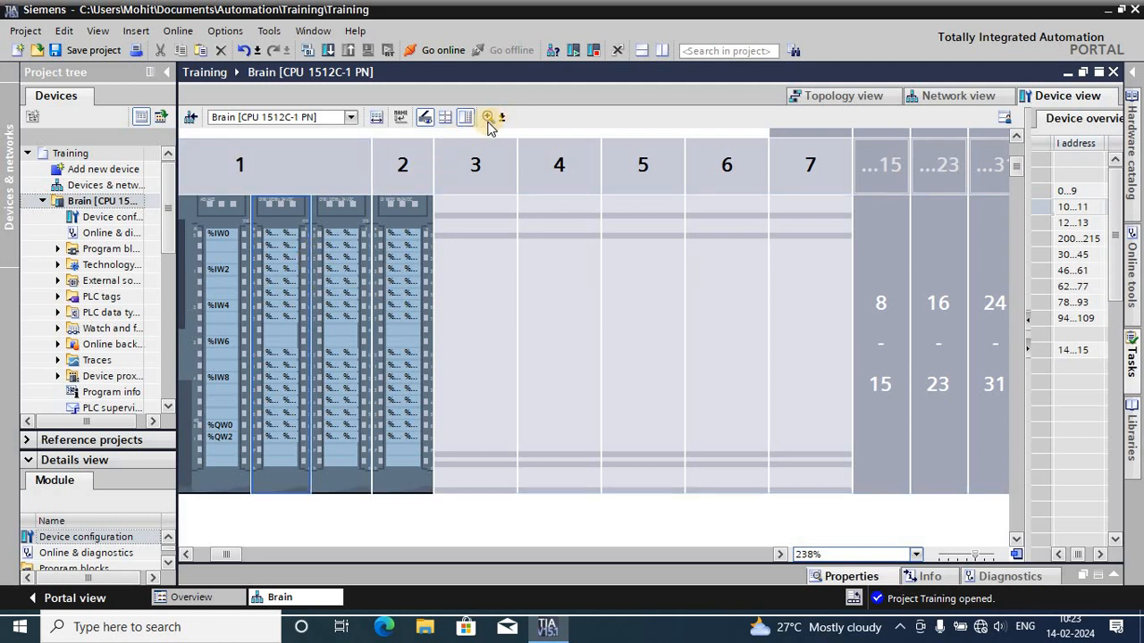
- Fit the device graphic to the screen, set its zoom to 200%, and select the first channel of DI 16/DQ 16_1
{"action": "left_click", "coordinate": [915, 554]}
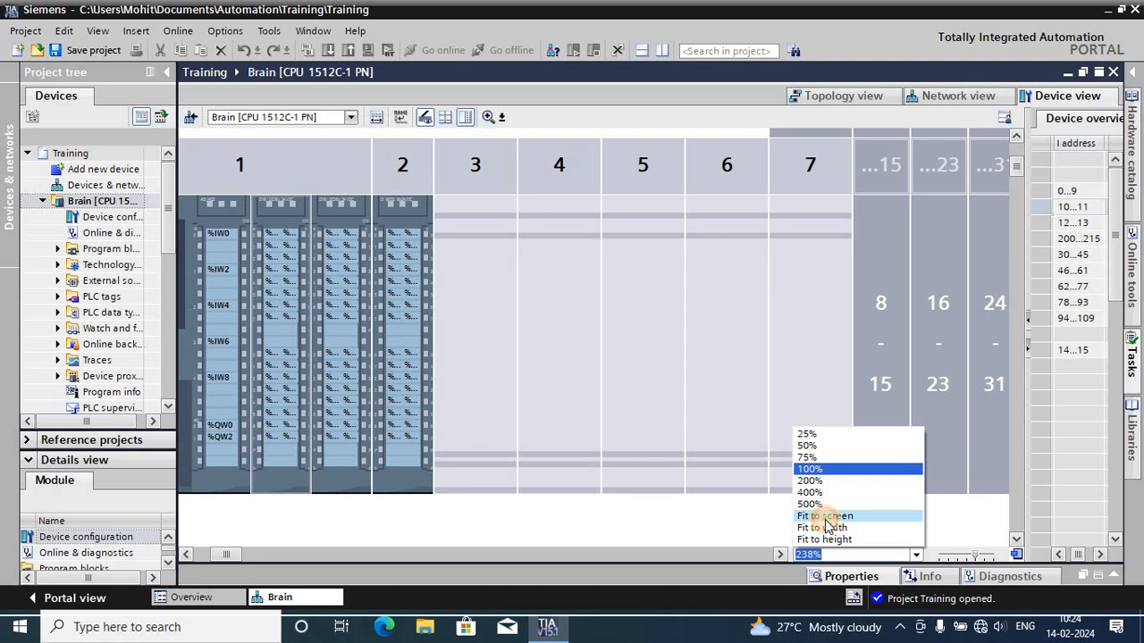
{"action": "left_click", "coordinate": [824, 517]}
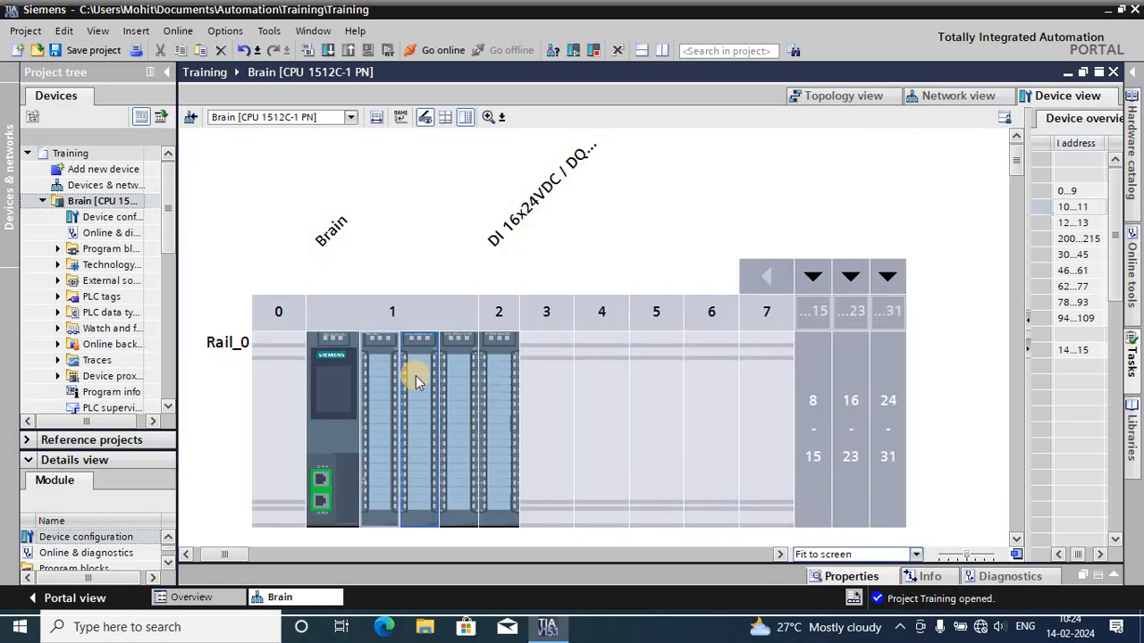
{"action": "left_click", "coordinate": [914, 555]}
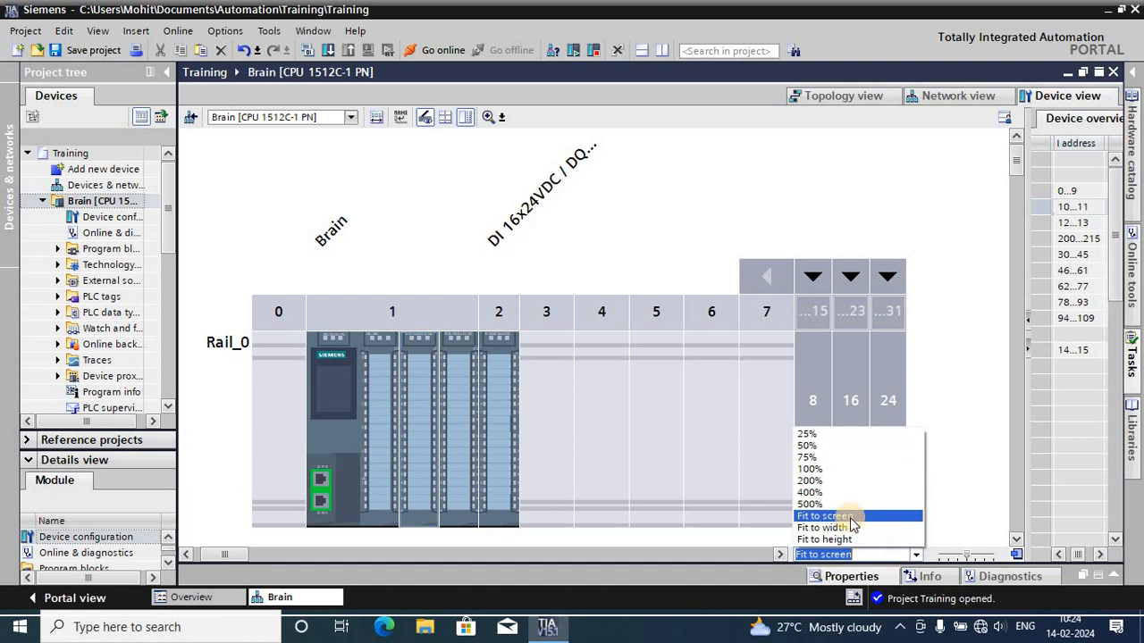
{"action": "left_click", "coordinate": [809, 481]}
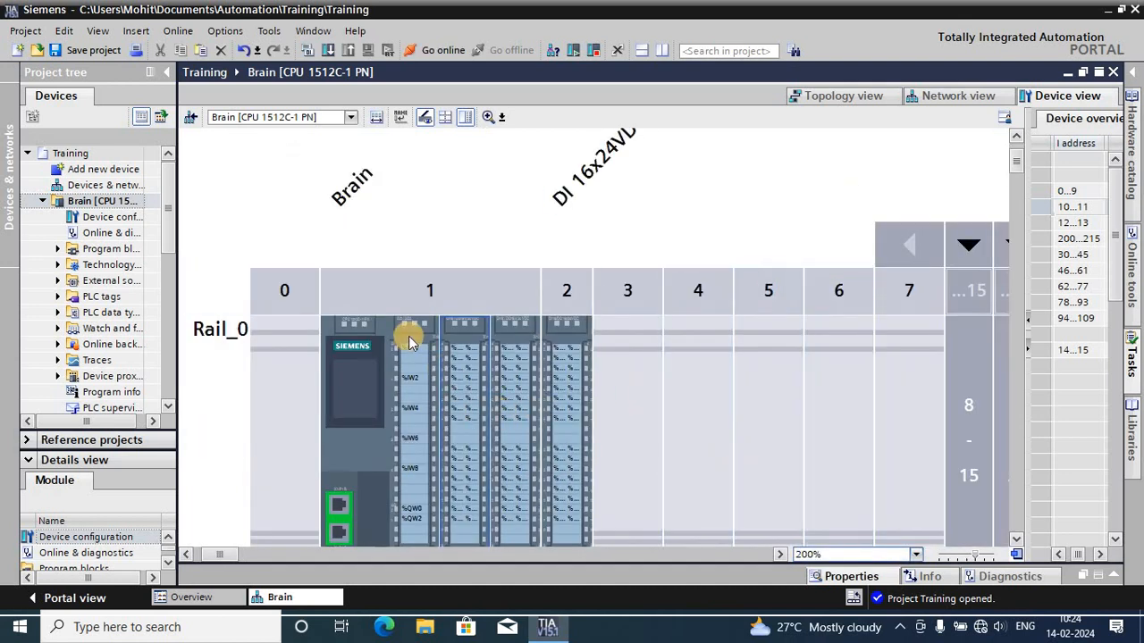
{"action": "left_click", "coordinate": [458, 351]}
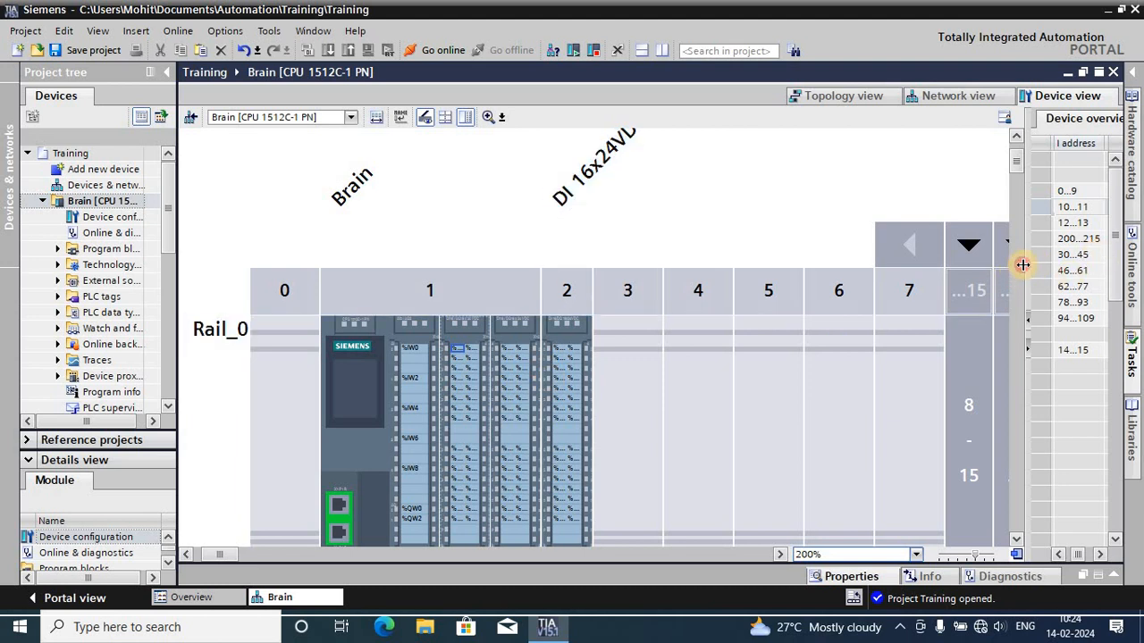
- Widen the device overview and compare the CPU, its onboard I/O modules and the slot 2 module with their listed addresses
{"action": "left_click_drag", "start_coordinate": [1023, 264], "coordinate": [716, 292]}
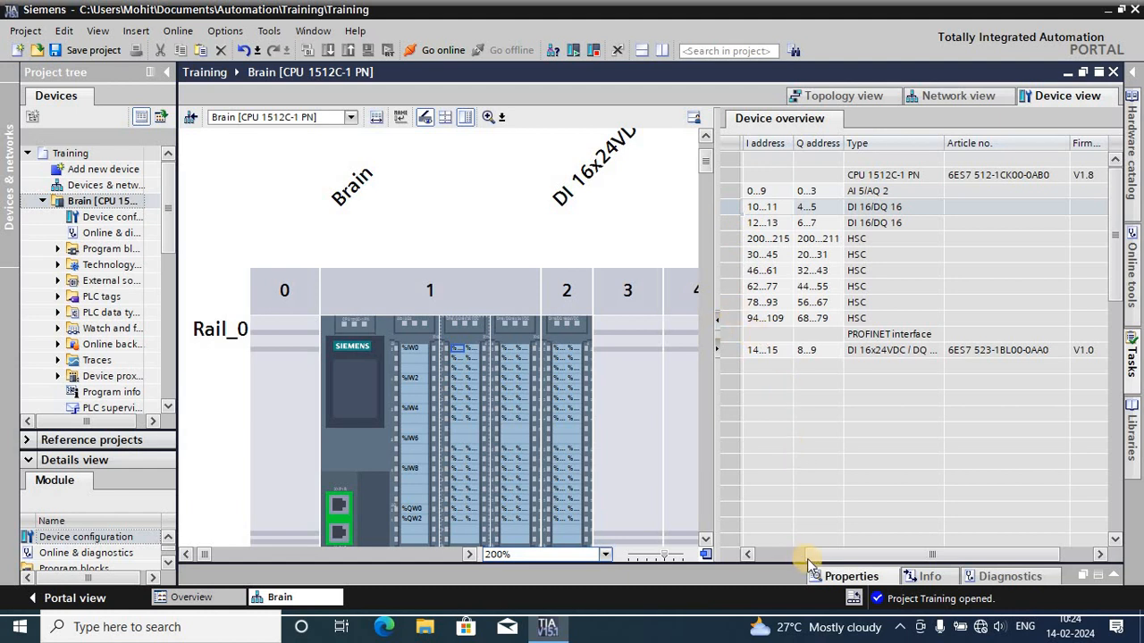
{"action": "left_click_drag", "start_coordinate": [807, 559], "coordinate": [728, 555]}
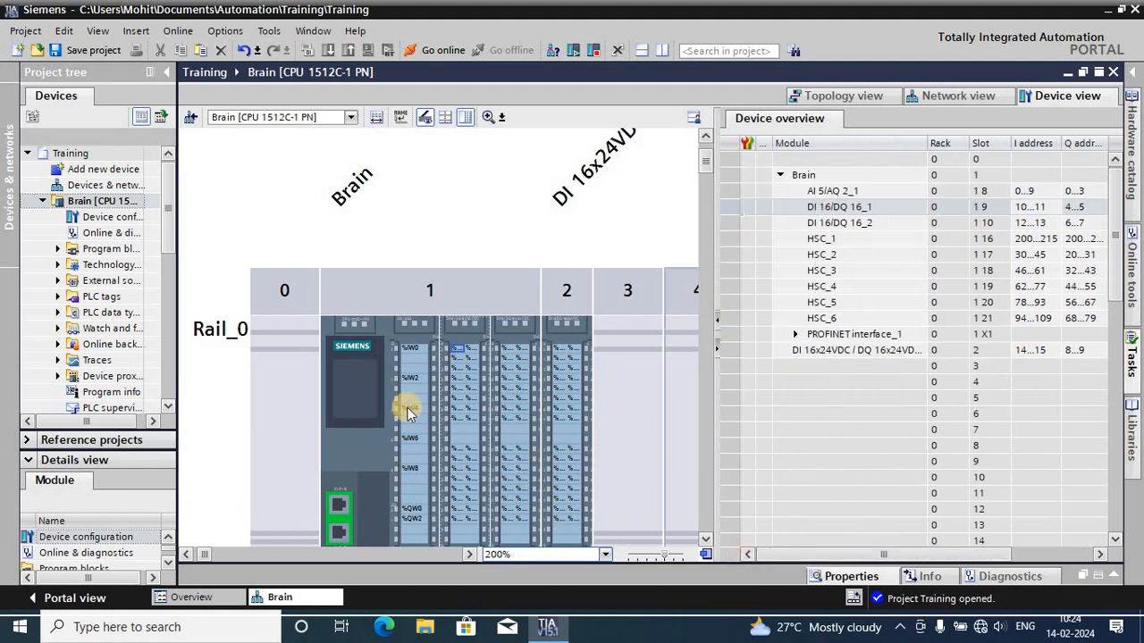
{"action": "left_click", "coordinate": [383, 404]}
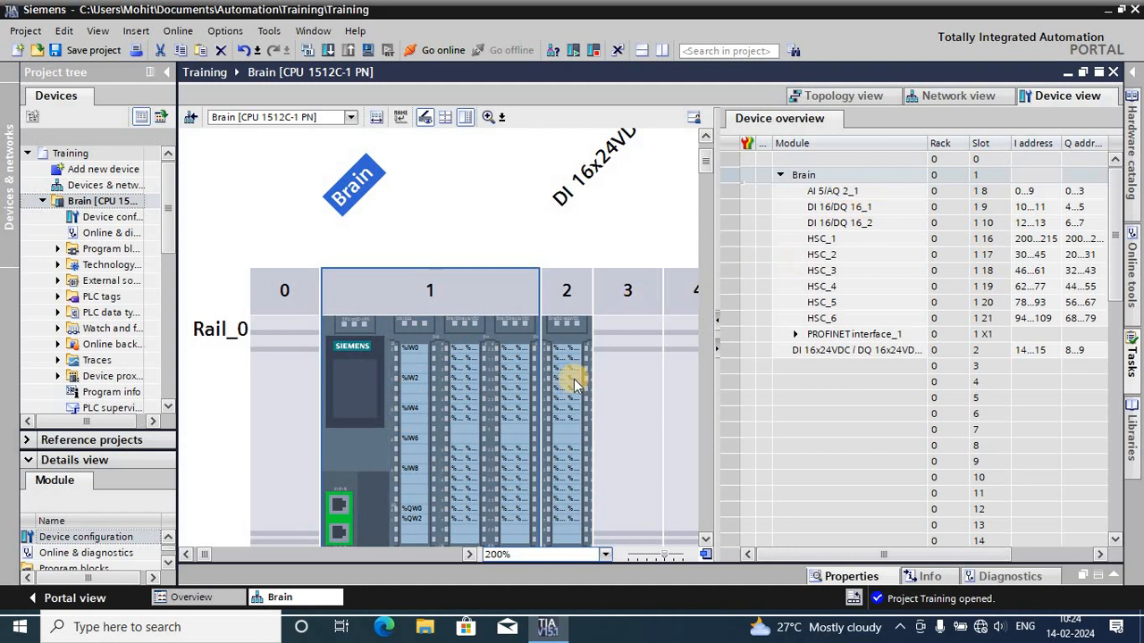
{"action": "left_click", "coordinate": [420, 411]}
{"action": "left_click", "coordinate": [394, 433]}
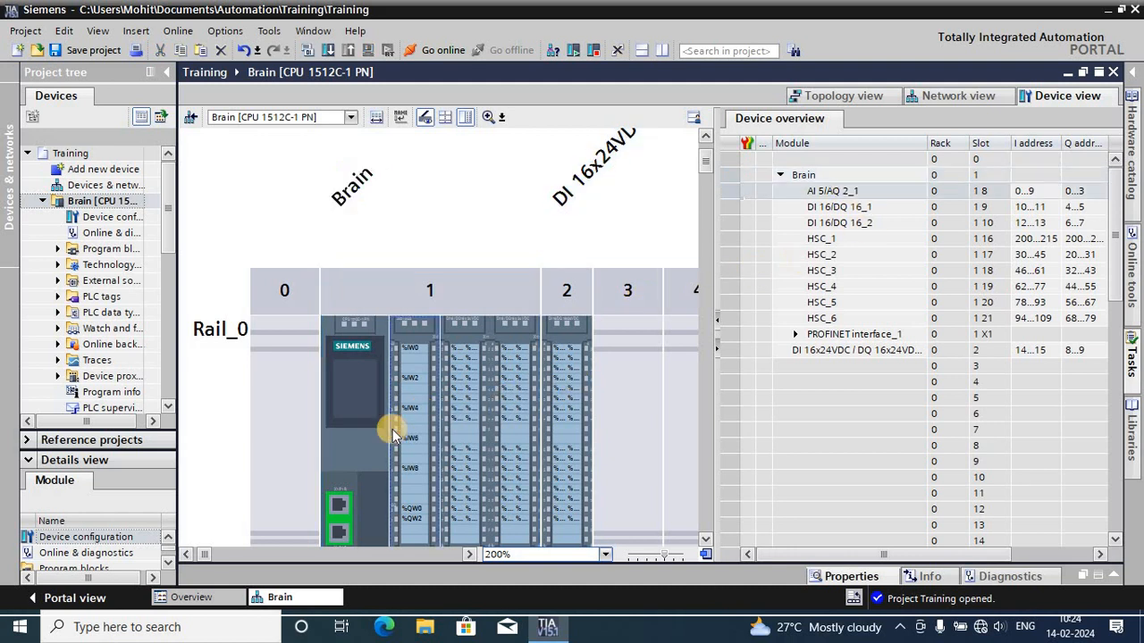
{"action": "left_click", "coordinate": [454, 422]}
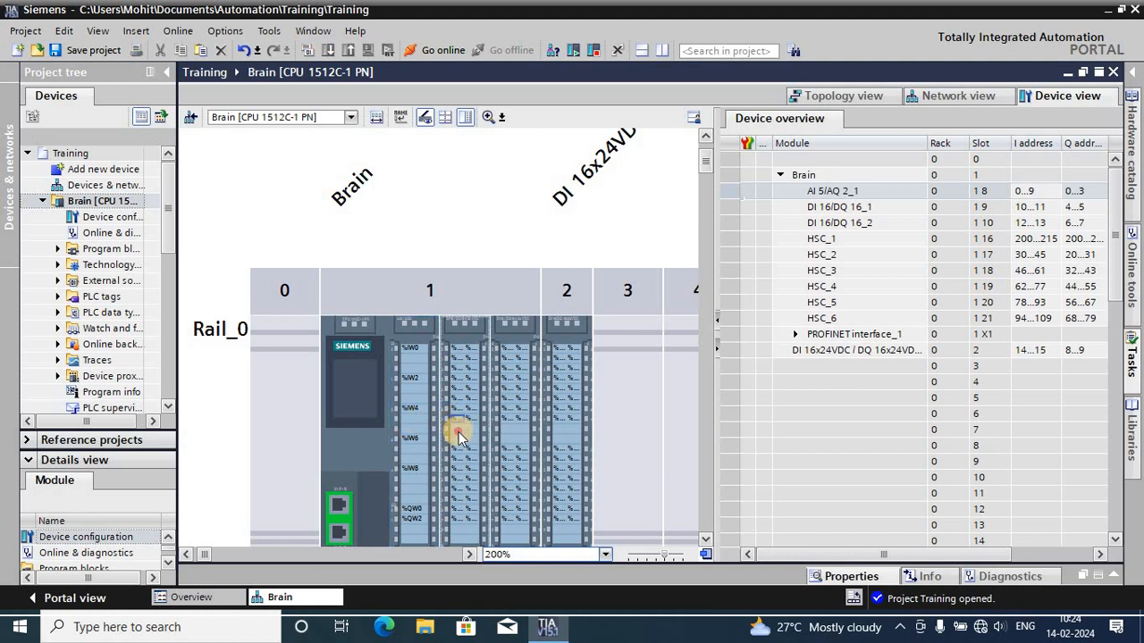
{"action": "left_click", "coordinate": [456, 431]}
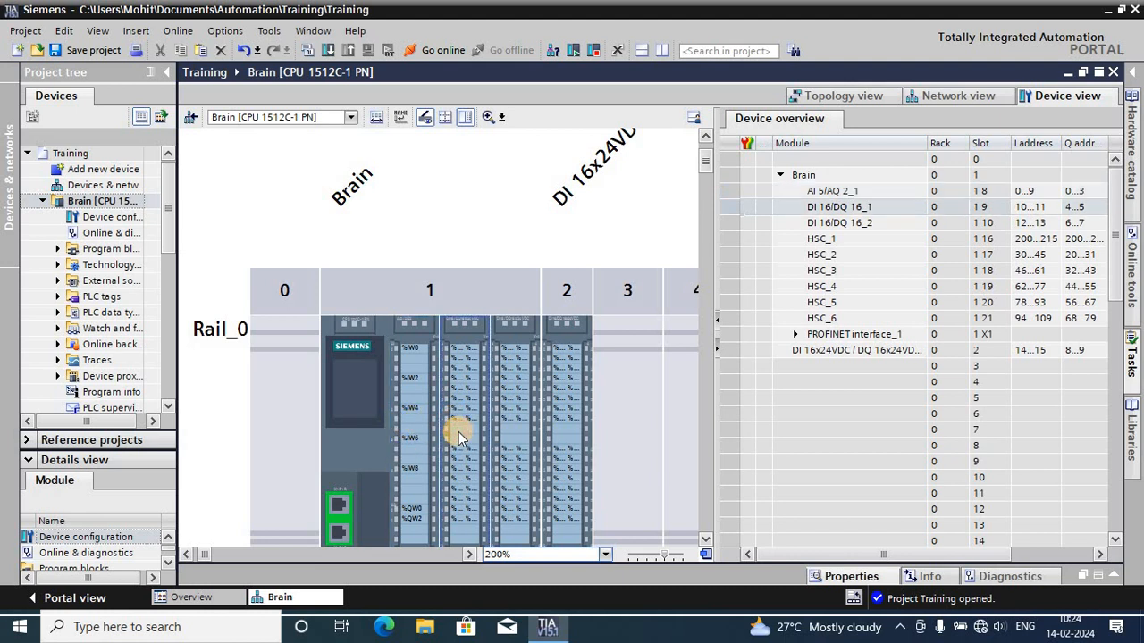
{"action": "left_click", "coordinate": [522, 437]}
{"action": "left_click", "coordinate": [559, 435]}
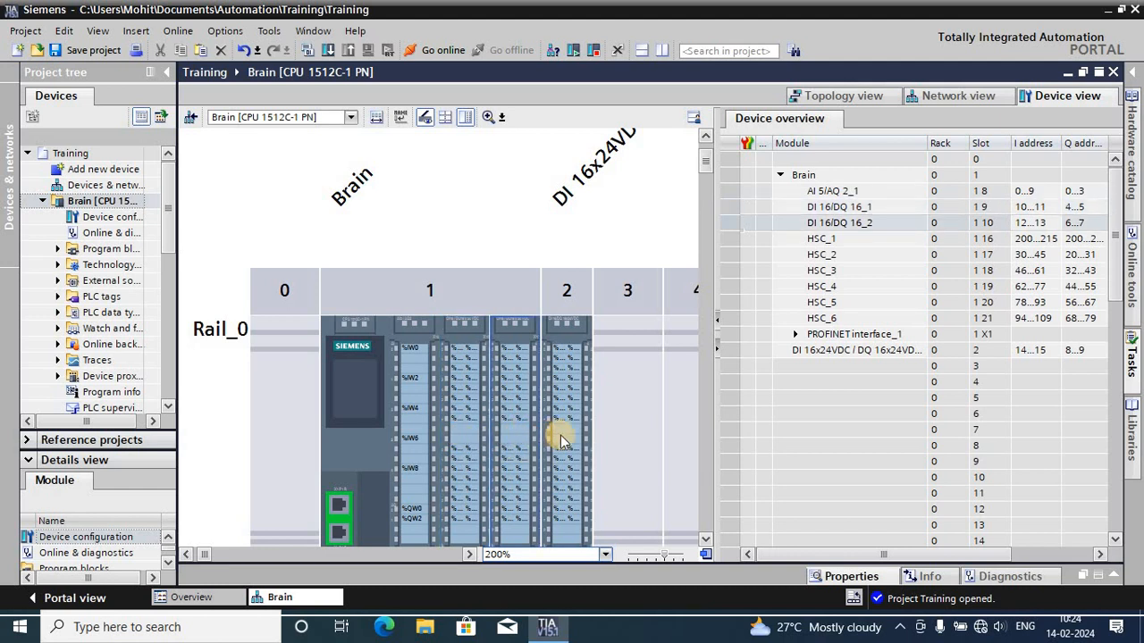
- Check the slot 2 DI/DQ module's address entry in the device overview against its channels on the rack
{"action": "left_click", "coordinate": [893, 356]}
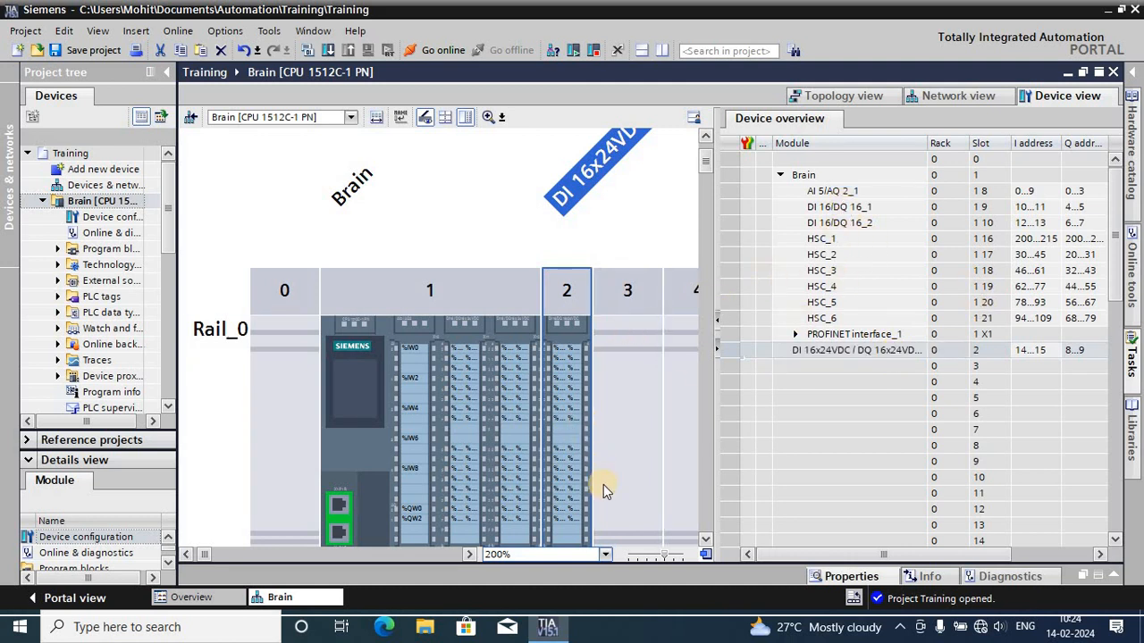
{"action": "scroll", "coordinate": [536, 456], "scroll_direction": "down", "scroll_amount": 2}
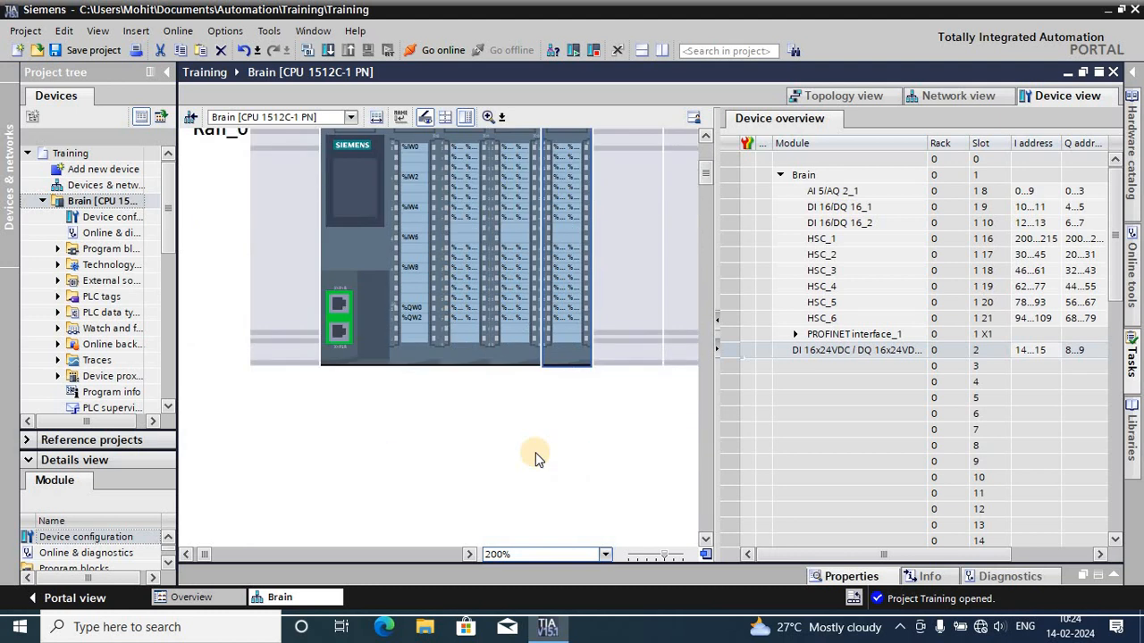
{"action": "scroll", "coordinate": [534, 452], "scroll_direction": "up", "scroll_amount": 3}
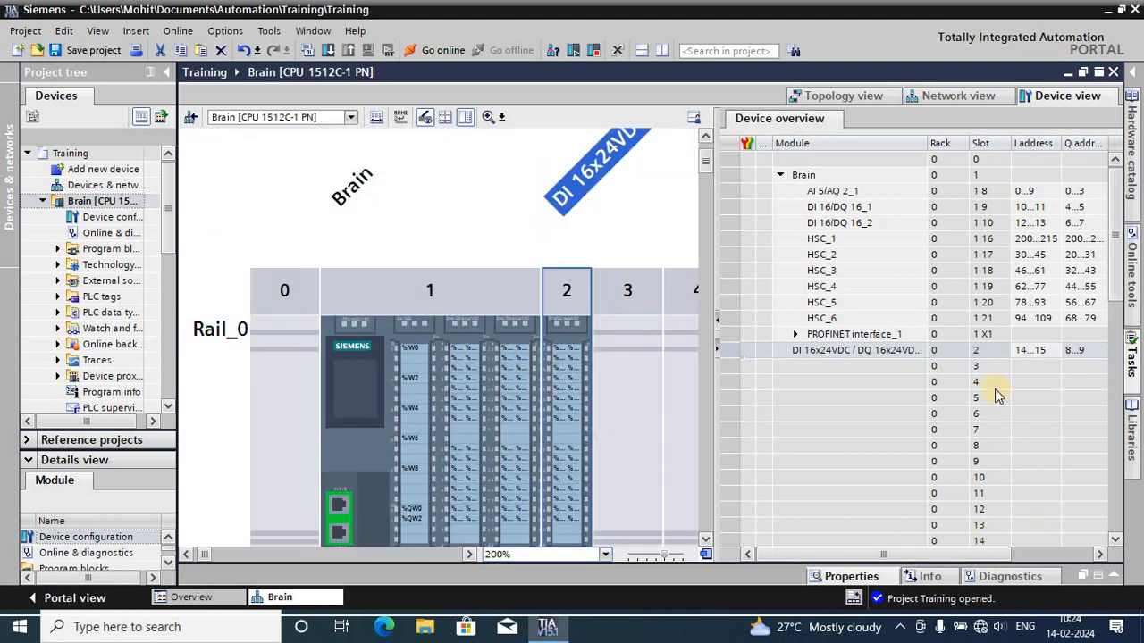
{"action": "left_click", "coordinate": [562, 326]}
{"action": "scroll", "coordinate": [561, 325], "scroll_direction": "down", "scroll_amount": 1}
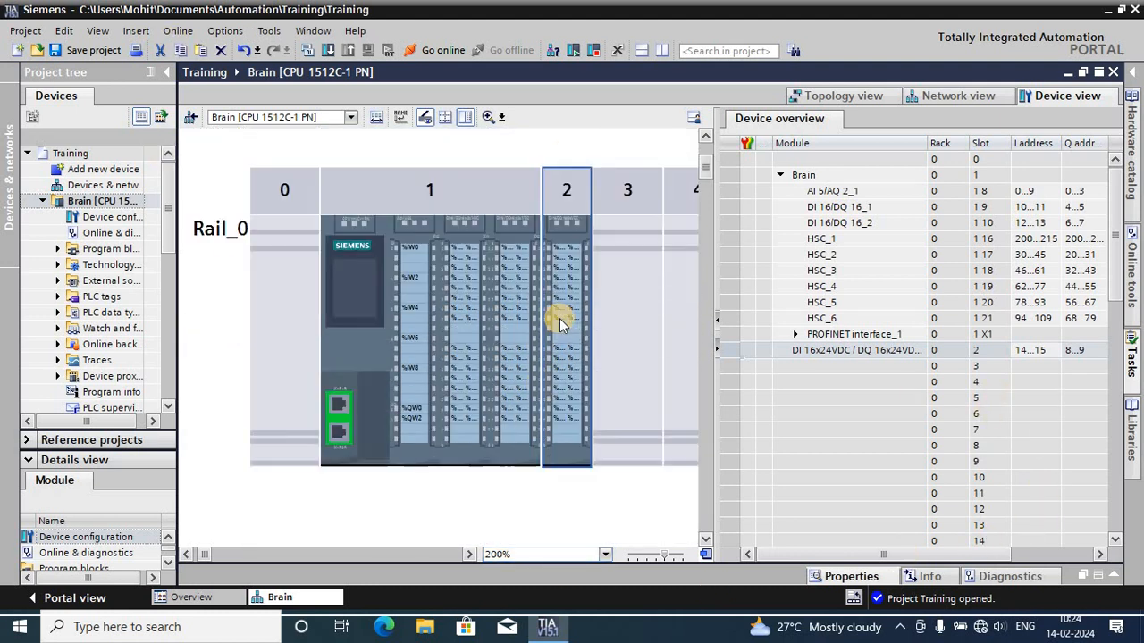